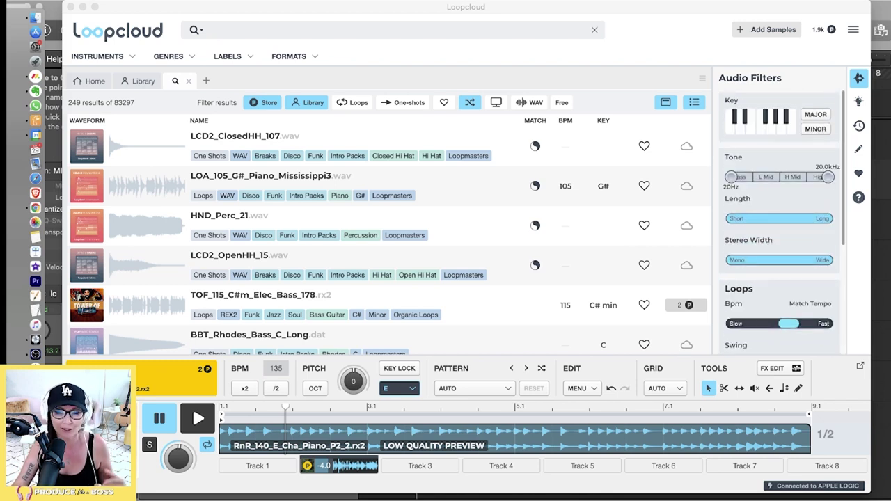
{"action": "scroll", "coordinate": [780, 195], "scroll_direction": "down", "scroll_amount": 3}
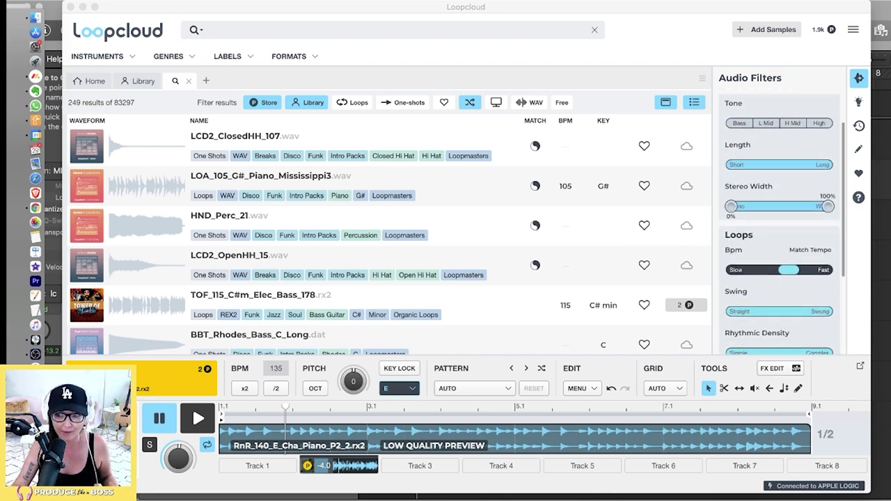
{"action": "scroll", "coordinate": [780, 229], "scroll_direction": "down", "scroll_amount": 2}
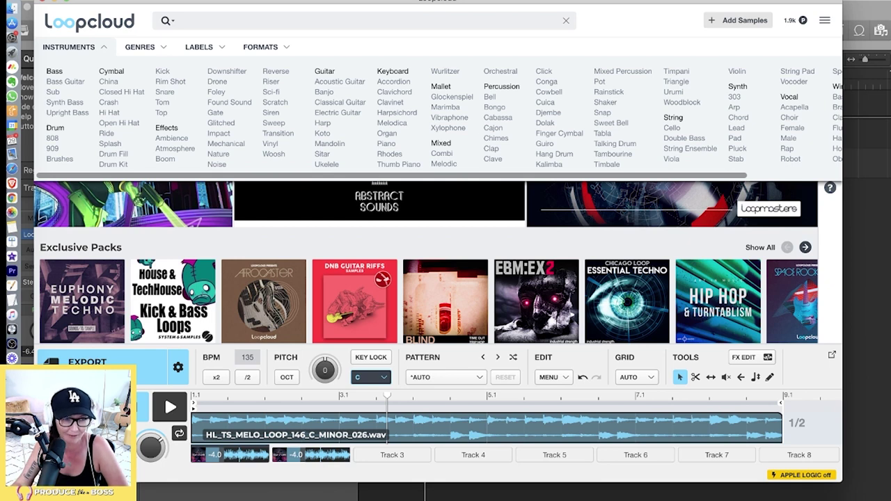
Filter the samples to the Disco genre, the Kick instrument and one-shots only
{"action": "mouse_move", "coordinate": [140, 47]}
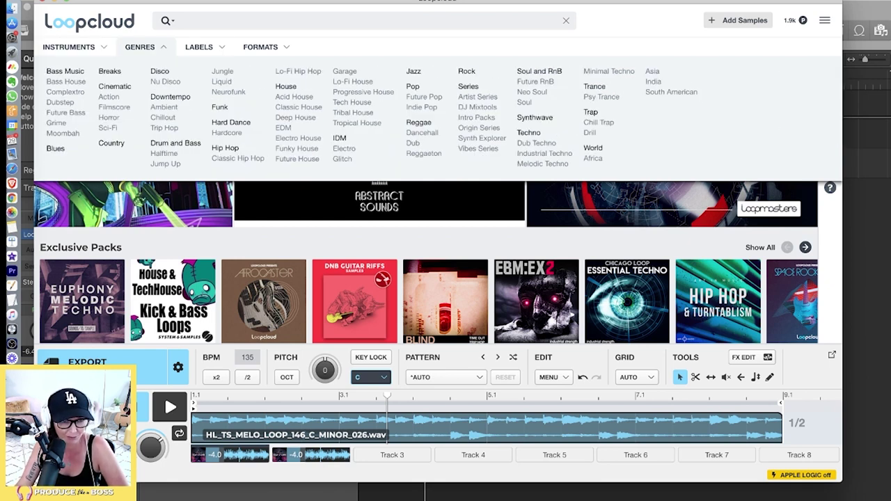
{"action": "left_click", "coordinate": [160, 71]}
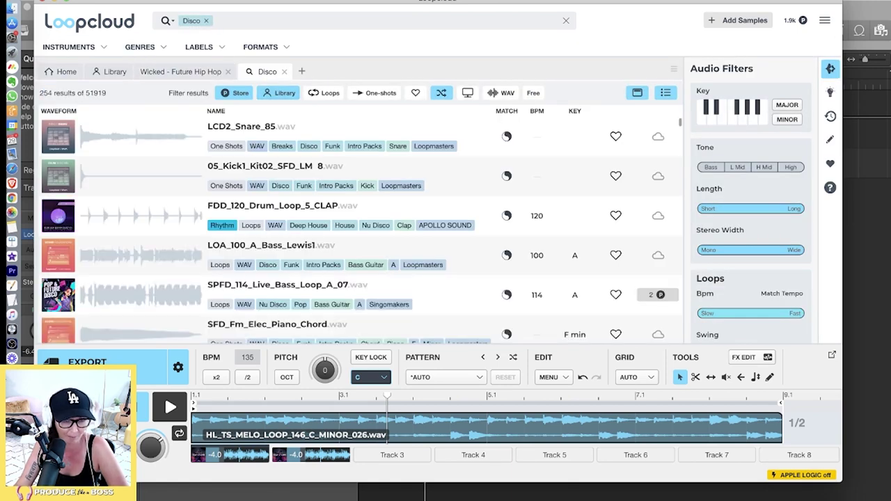
{"action": "mouse_move", "coordinate": [69, 48]}
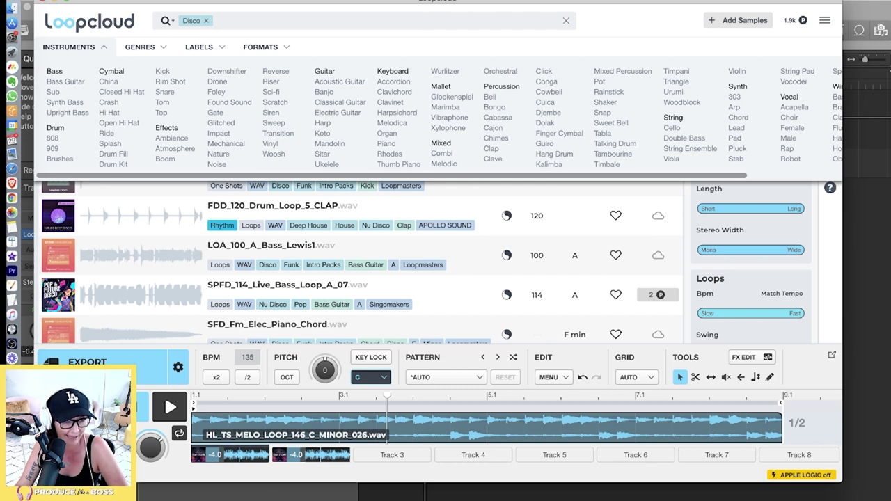
{"action": "left_click", "coordinate": [163, 71]}
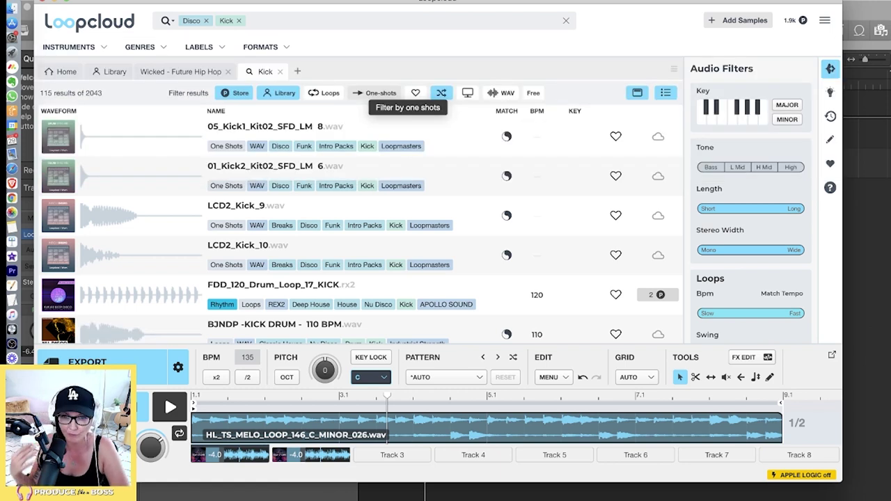
{"action": "left_click", "coordinate": [376, 93]}
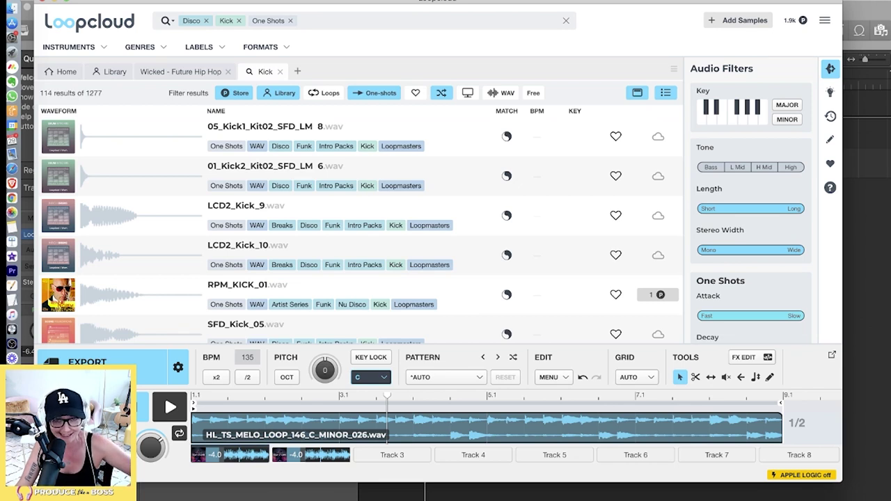
{"action": "left_click", "coordinate": [324, 93]}
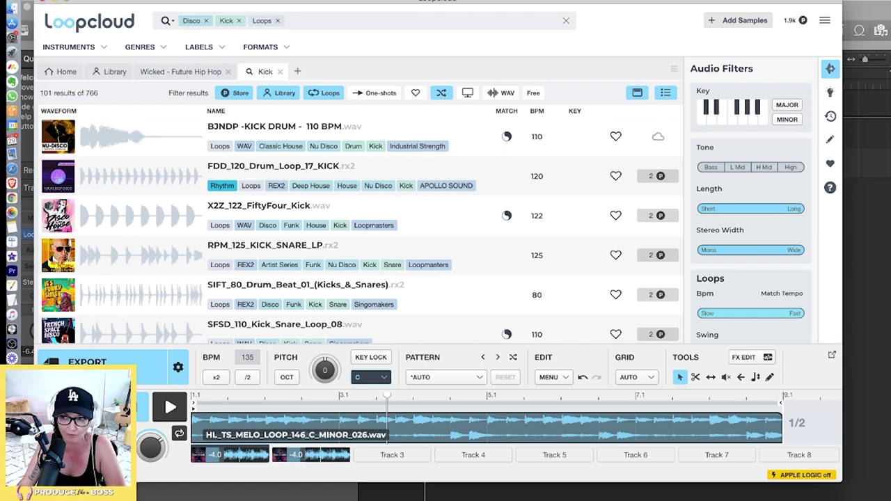
{"action": "left_click", "coordinate": [830, 68]}
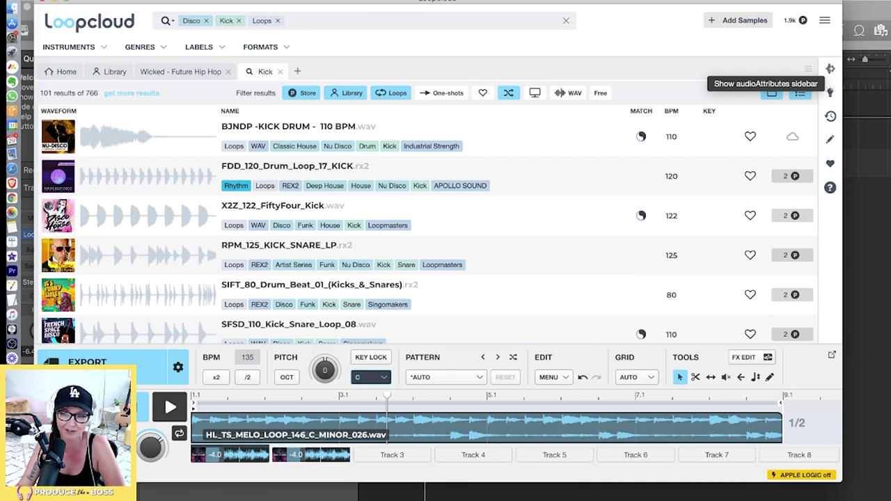
{"action": "left_click", "coordinate": [830, 69]}
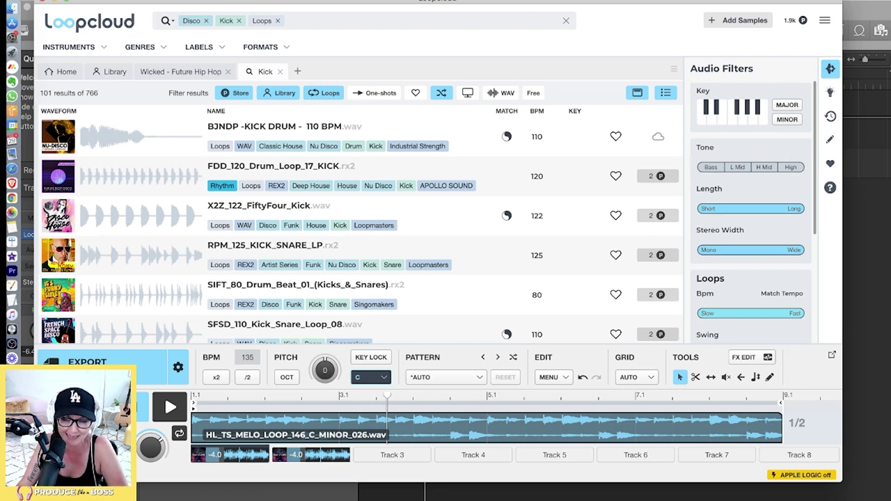
{"action": "mouse_move", "coordinate": [703, 168]}
{"action": "mouse_move", "coordinate": [704, 167]}
{"action": "left_mouse_down"}
{"action": "mouse_move", "coordinate": [728, 167]}
{"action": "mouse_move", "coordinate": [704, 167]}
{"action": "left_mouse_up"}
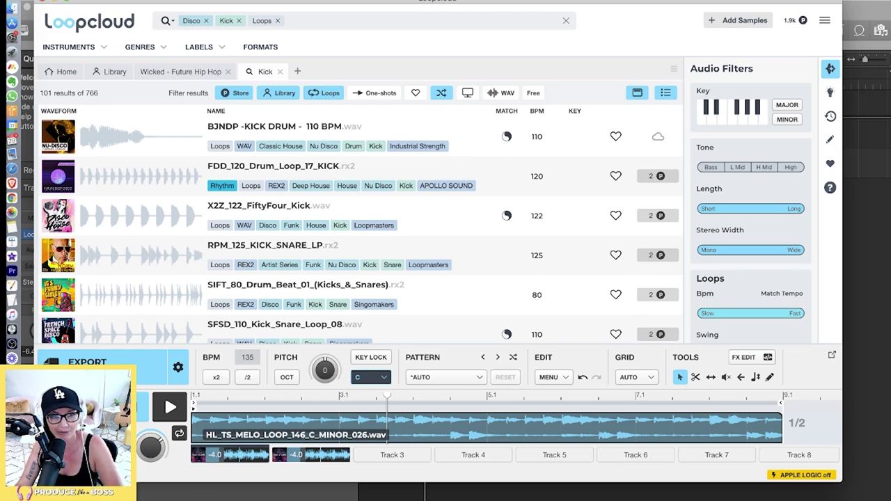
{"action": "left_click", "coordinate": [381, 93]}
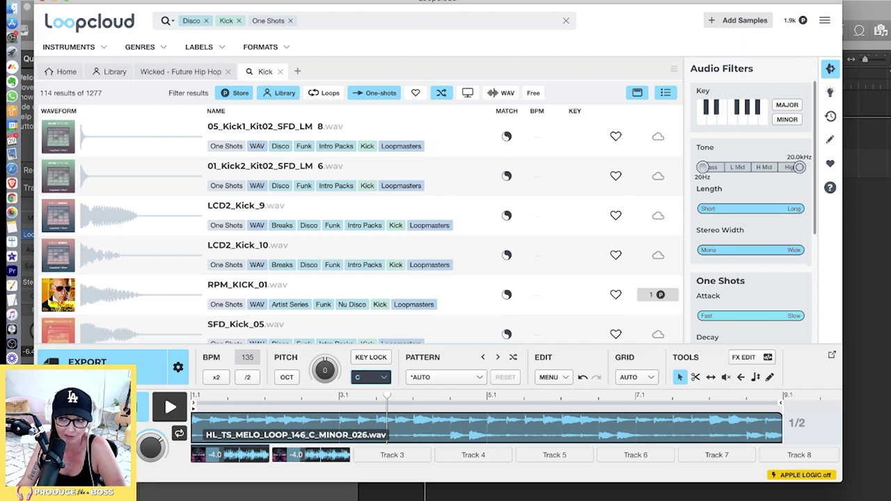
Narrow the audio filters to a 239Hz - 954Hz tone, audio length under 0.7s and stereo width under 18%
{"action": "left_click_drag", "start_coordinate": [800, 168], "coordinate": [721, 167]}
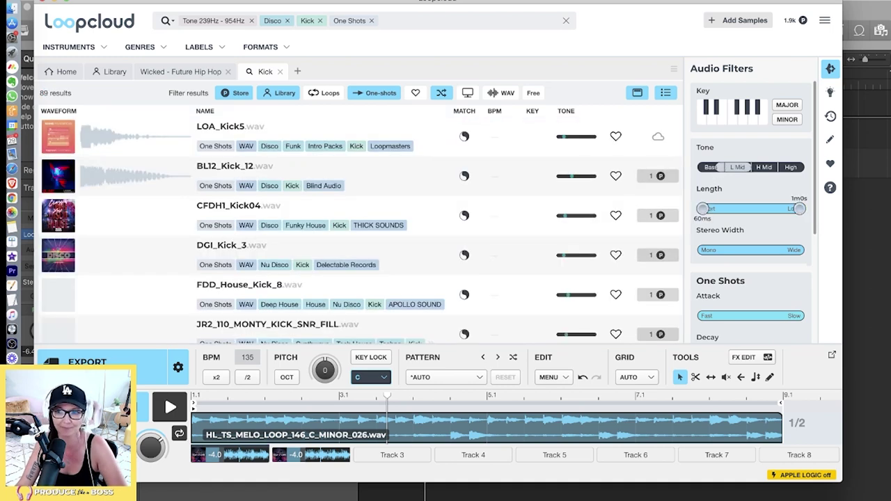
{"action": "left_click_drag", "start_coordinate": [799, 209], "coordinate": [723, 209]}
{"action": "left_click_drag", "start_coordinate": [799, 250], "coordinate": [720, 250]}
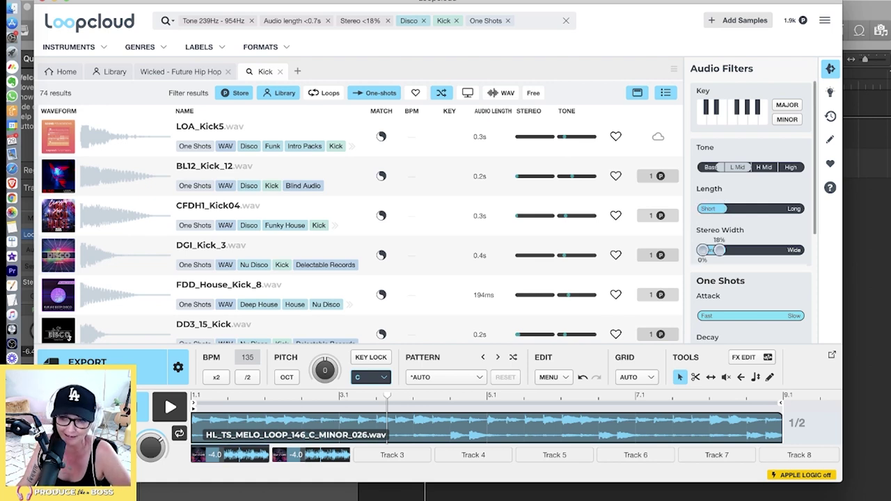
Limit the one-shots' attack to under 0.6s and decay to under 89ms
{"action": "scroll", "coordinate": [704, 238], "scroll_direction": "down", "scroll_amount": 1}
{"action": "scroll", "coordinate": [752, 209], "scroll_direction": "down", "scroll_amount": 3}
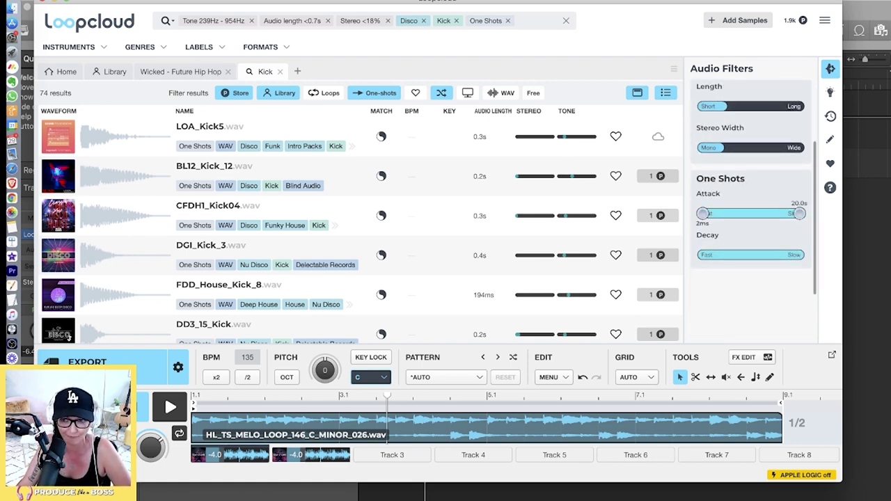
{"action": "mouse_move", "coordinate": [799, 213]}
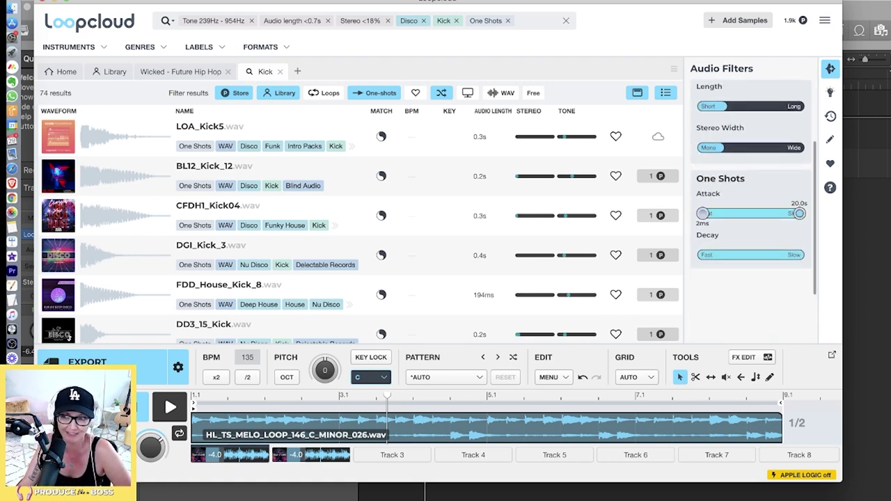
{"action": "left_click_drag", "start_coordinate": [799, 213], "coordinate": [763, 213]}
{"action": "mouse_move", "coordinate": [800, 270]}
{"action": "left_click_drag", "start_coordinate": [799, 270], "coordinate": [744, 270]}
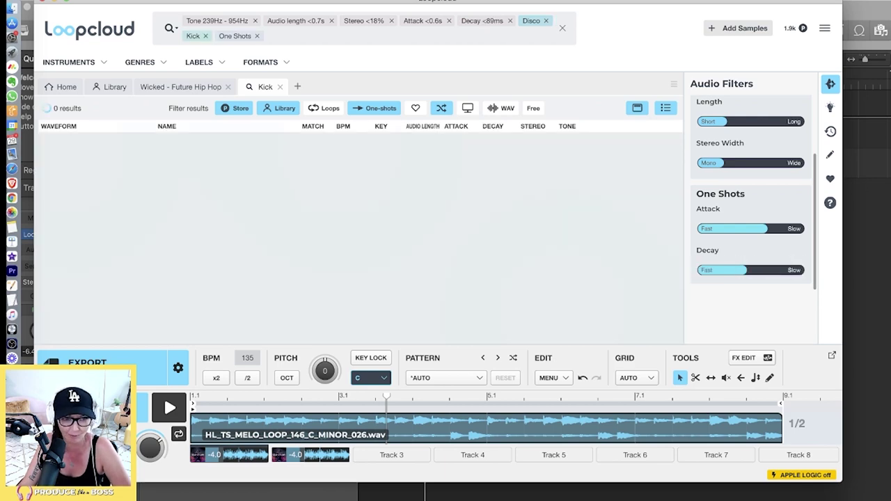
Switch to Logic to record-enable the lc track and open and close its Loopcloud plug-in, and return to Loopcloud
{"action": "left_click_drag", "start_coordinate": [488, 2], "coordinate": [525, 232]}
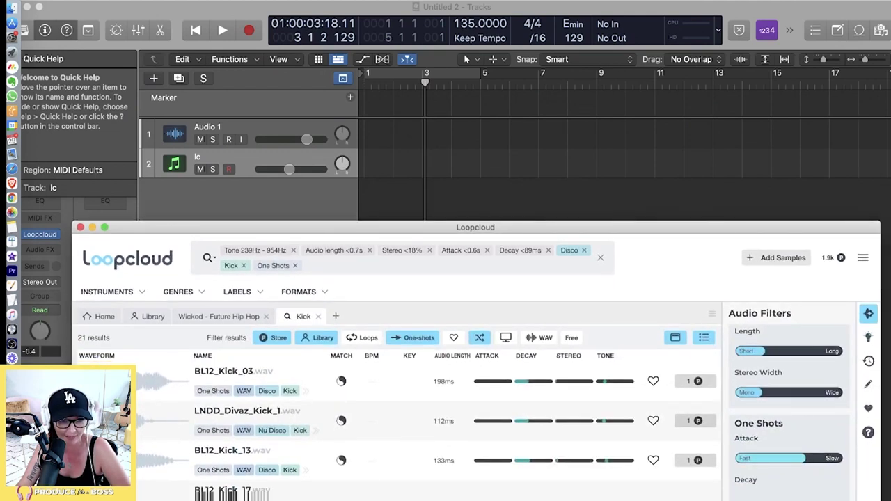
{"action": "left_click", "coordinate": [229, 169]}
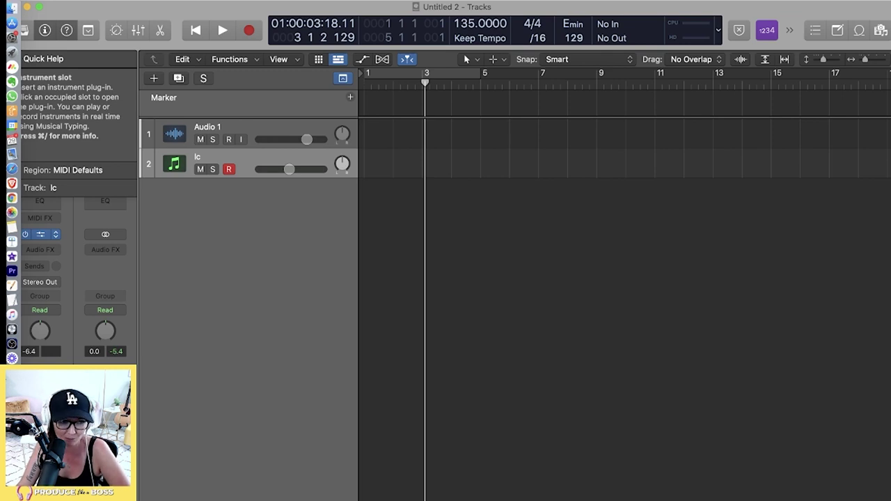
{"action": "left_click", "coordinate": [40, 234]}
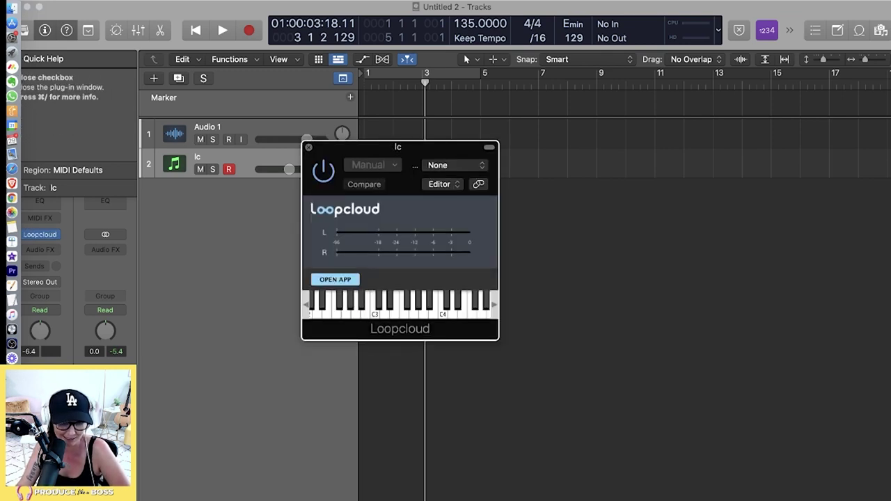
{"action": "left_click", "coordinate": [308, 147]}
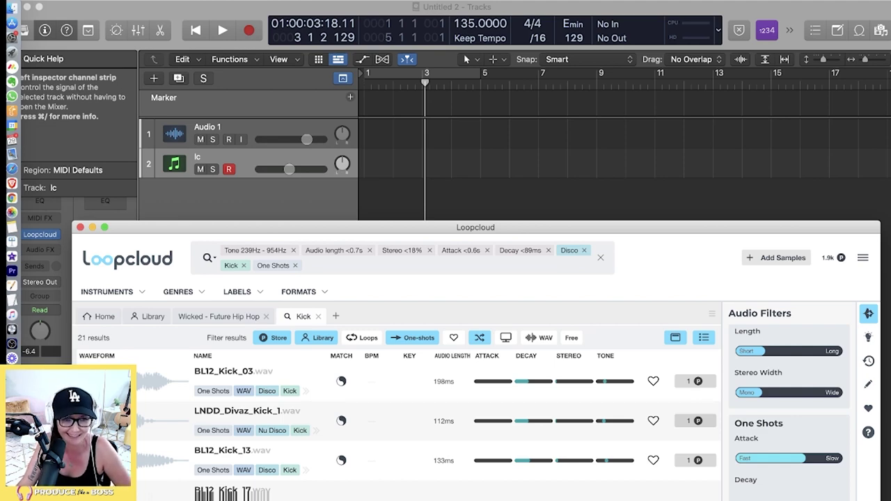
{"action": "left_click_drag", "start_coordinate": [475, 227], "coordinate": [476, 15]}
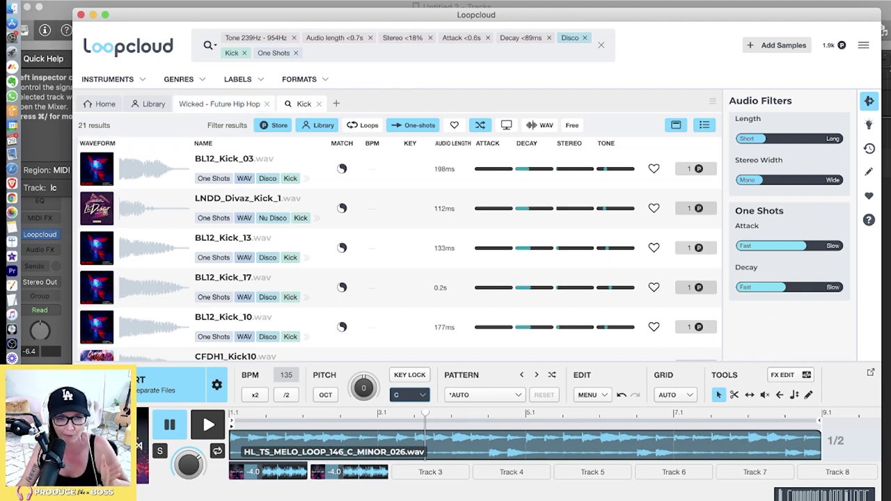
Audition the filtered kick one-shots one after another, from LNDD_Divaz_Kick_1 to BL12_Kick_10
{"action": "key", "text": "Down"}
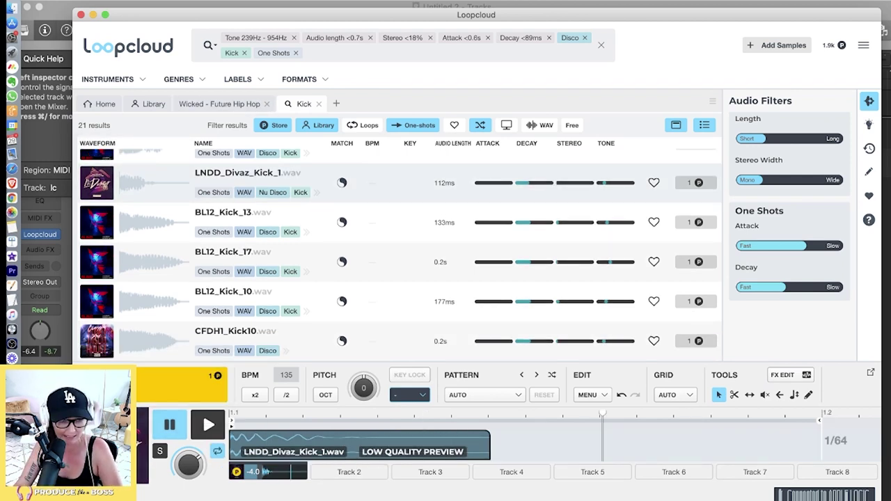
{"action": "key", "text": "Down"}
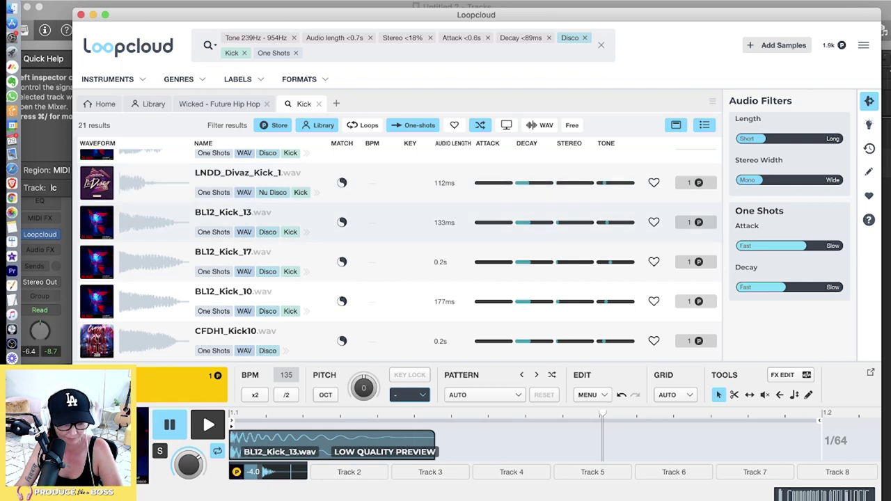
{"action": "key", "text": "Down"}
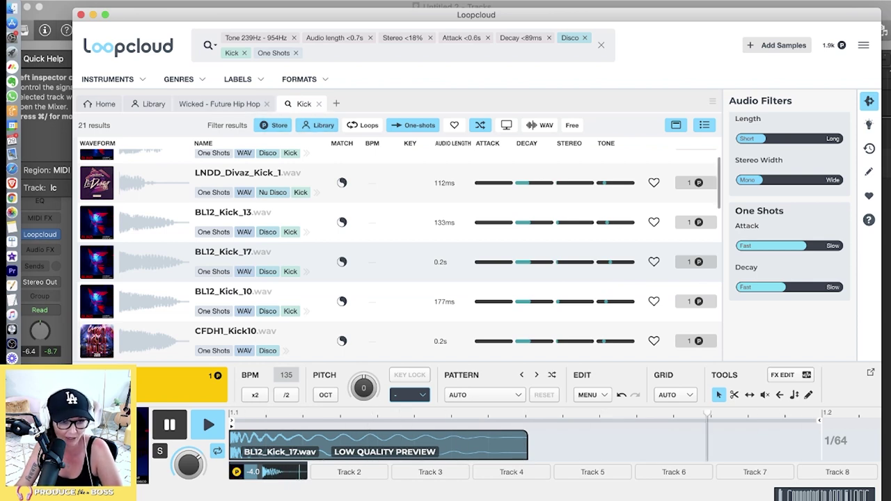
{"action": "key", "text": "Down"}
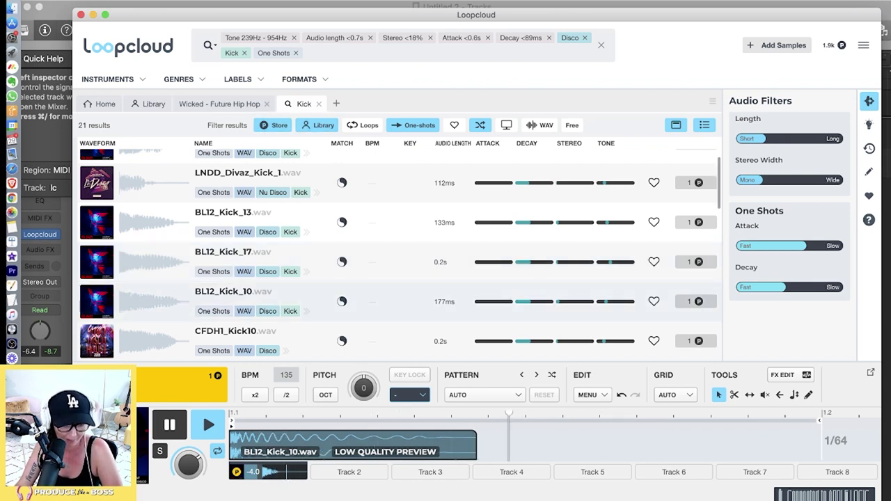
Set the tone filter range to 54Hz - 484Hz and audition the LOA_Kick13 and NDC_Kick_09 samples
{"action": "scroll", "coordinate": [790, 237], "scroll_direction": "up", "scroll_amount": 3}
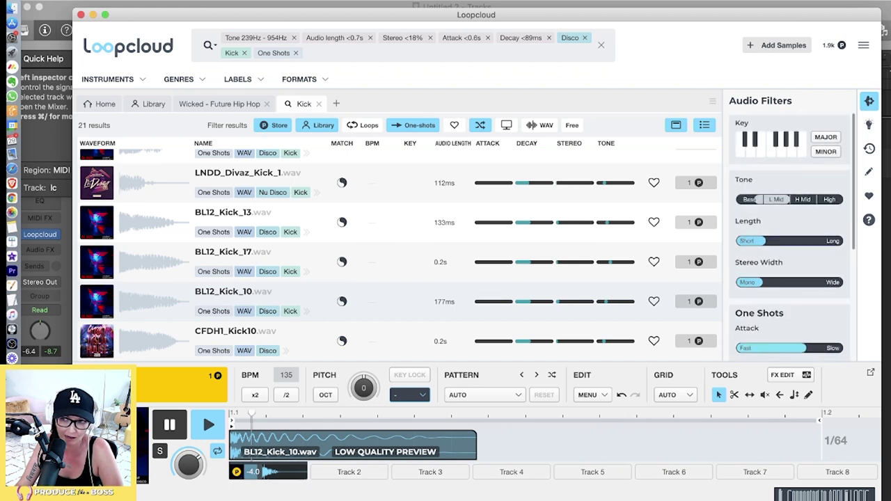
{"action": "mouse_move", "coordinate": [759, 200]}
{"action": "left_mouse_down"}
{"action": "mouse_move", "coordinate": [744, 199]}
{"action": "mouse_move", "coordinate": [773, 200]}
{"action": "left_mouse_up"}
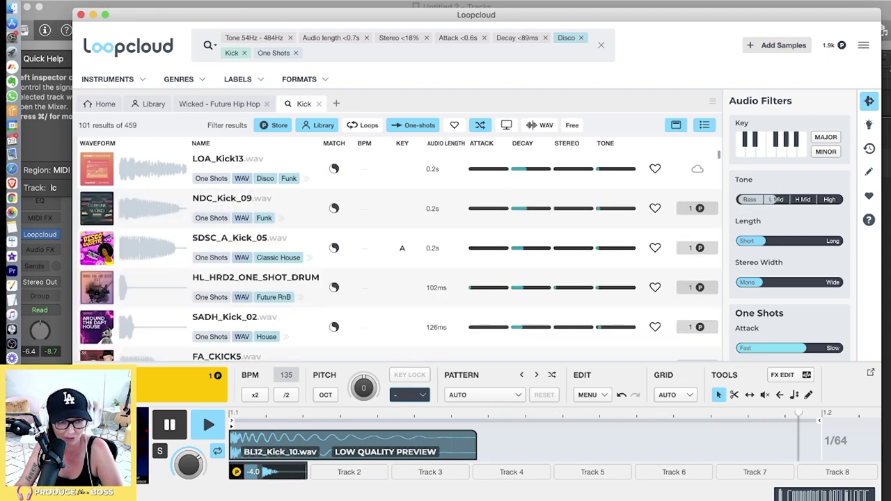
{"action": "left_click", "coordinate": [153, 169]}
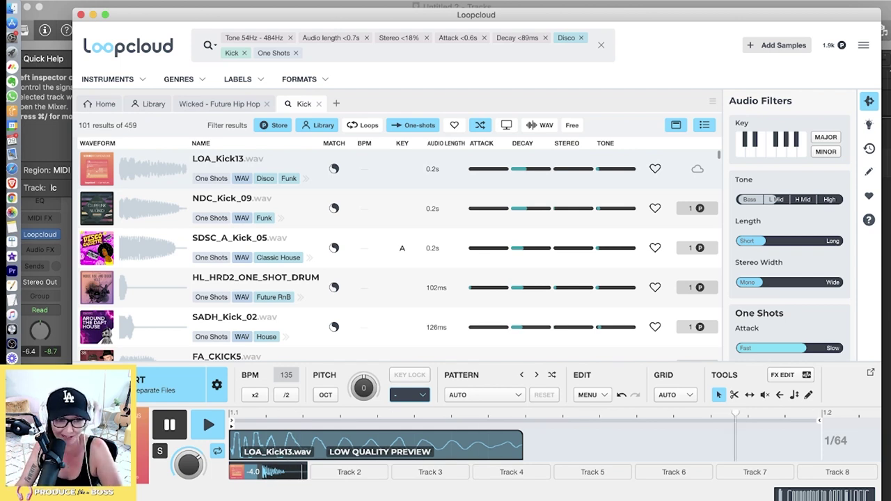
{"action": "key", "text": "Down"}
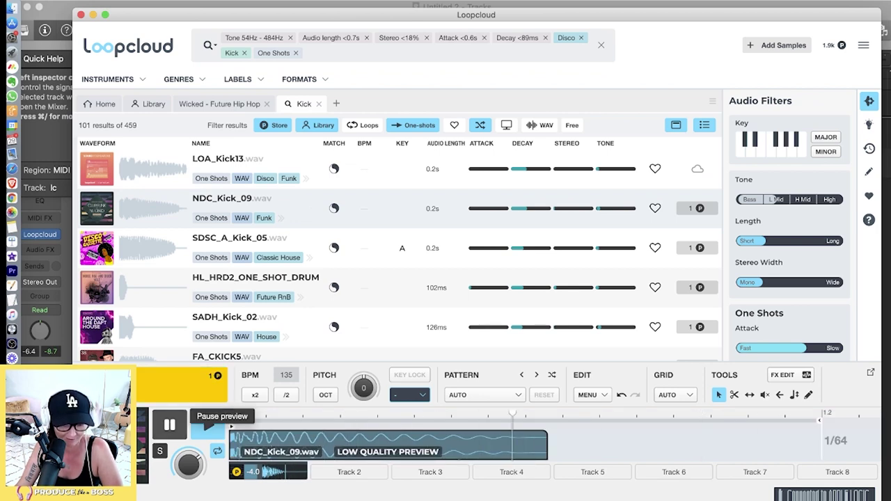
Lower the pitch of the NDC_Kick_09 preview to -2 while it plays
{"action": "left_click", "coordinate": [209, 426]}
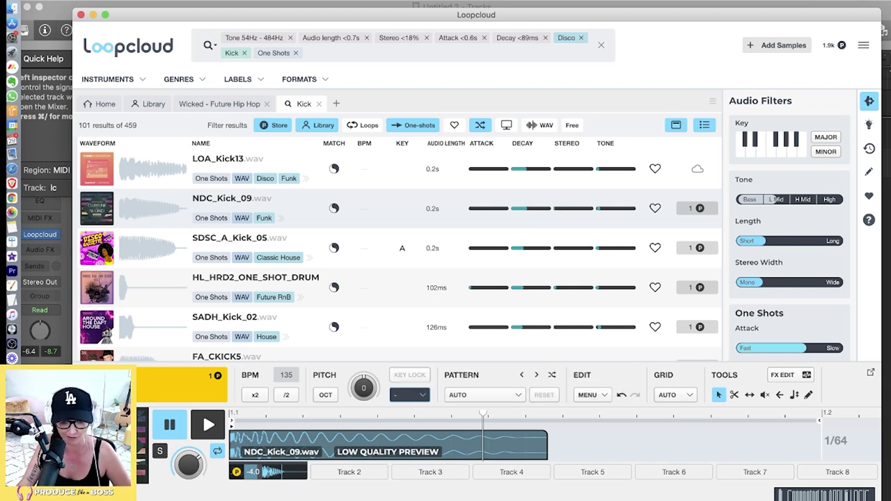
{"action": "key", "text": "space"}
{"action": "left_click_drag", "start_coordinate": [364, 387], "coordinate": [364, 392]}
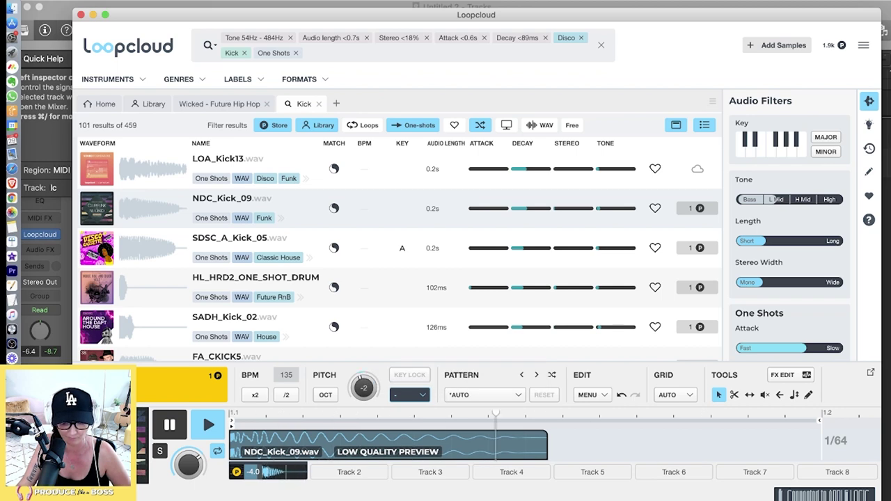
Apply the Rock-Pop Kick 1 factory preset from the Rock and Pop kick patterns to NDC_Kick_09 and audition the pattern
{"action": "scroll", "coordinate": [363, 388], "scroll_direction": "down", "scroll_amount": 1}
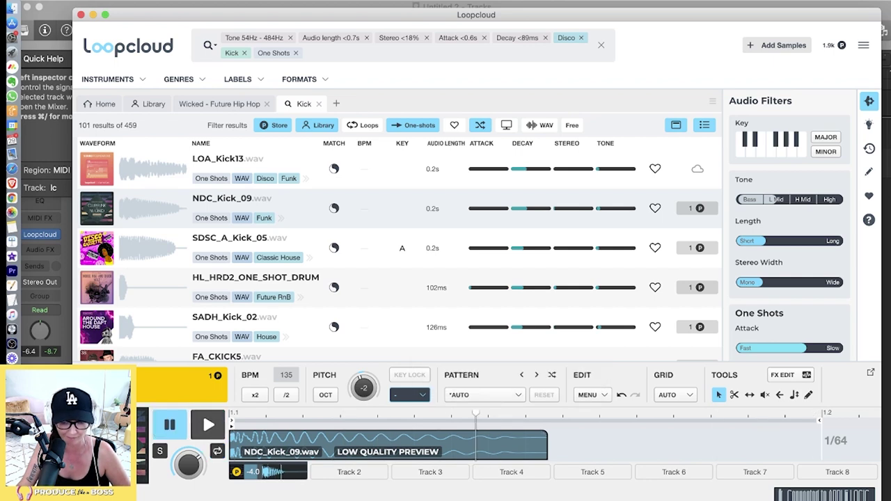
{"action": "left_click", "coordinate": [485, 395]}
{"action": "mouse_move", "coordinate": [487, 260]}
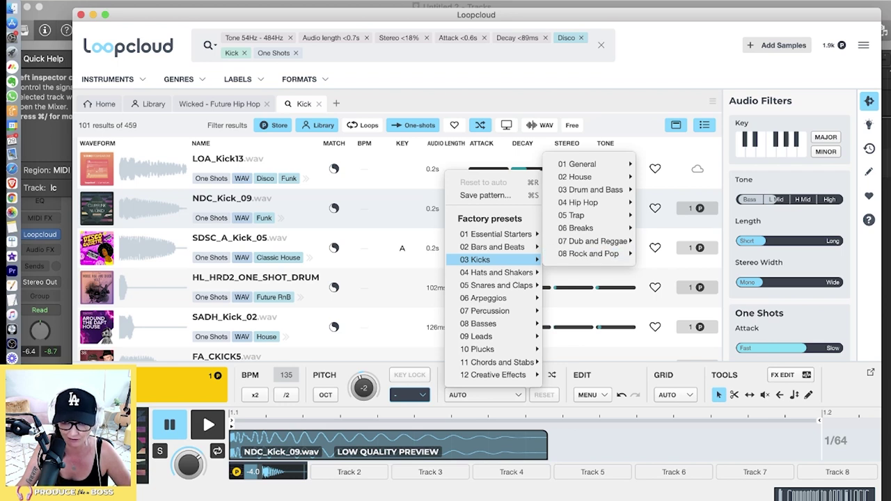
{"action": "mouse_move", "coordinate": [589, 253]}
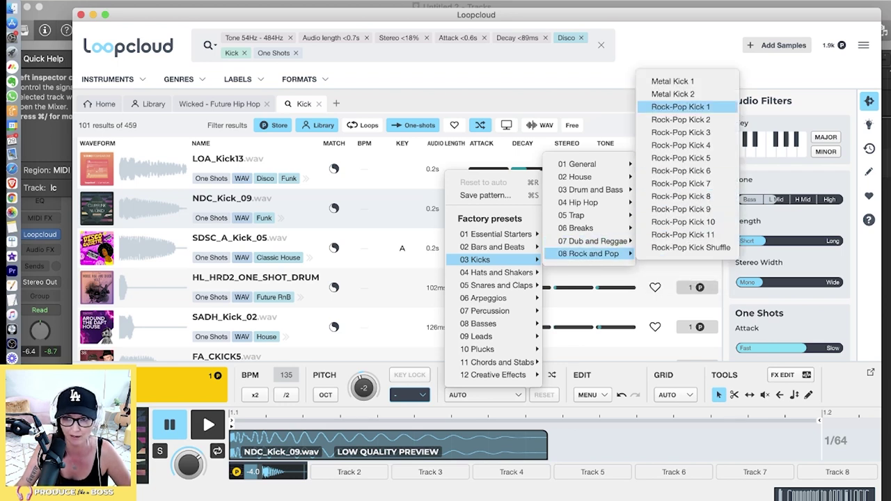
{"action": "left_click", "coordinate": [681, 106]}
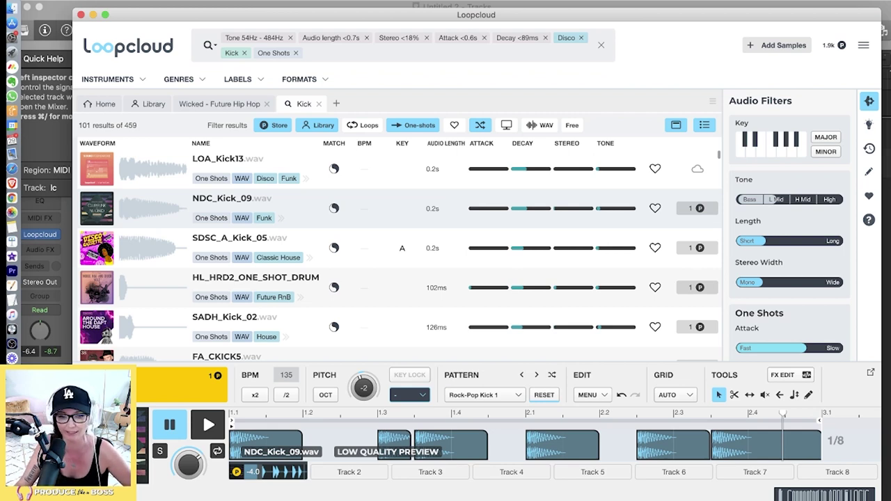
{"action": "key", "text": "space"}
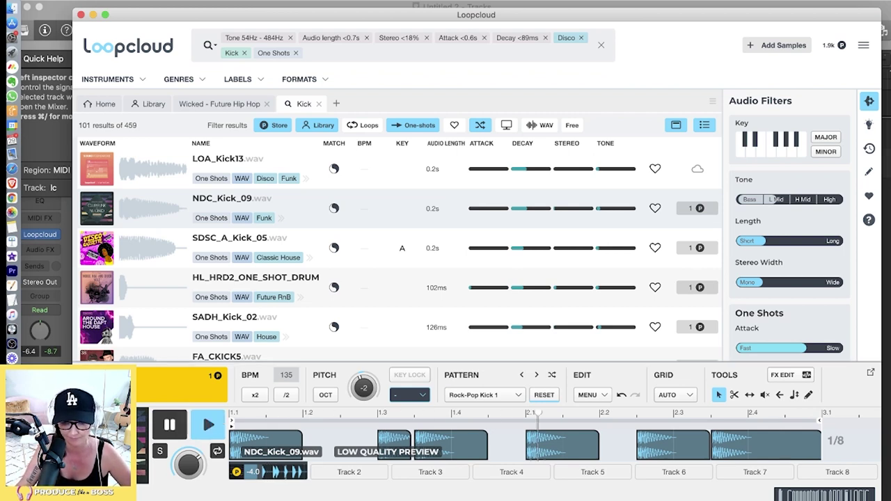
{"action": "key", "text": "space"}
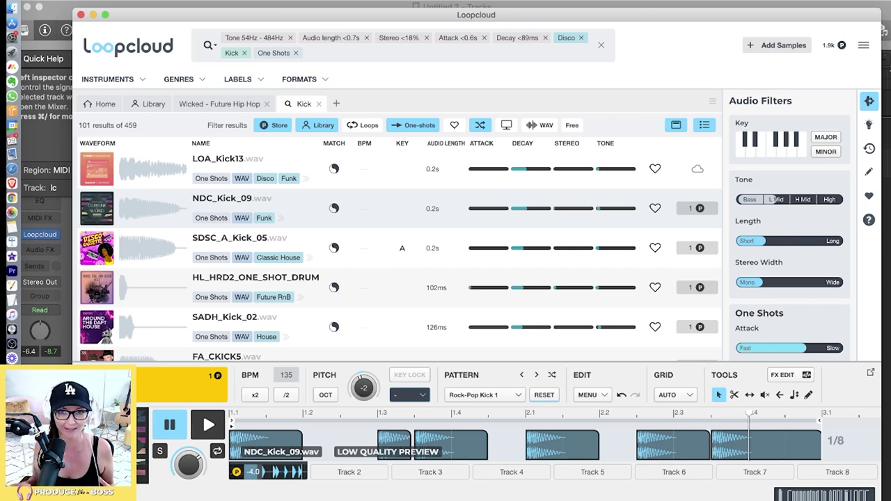
Switch to Logic, turn on the cycle range over bars 1 to 5 and the metronome click, and play it briefly
{"action": "left_click_drag", "start_coordinate": [477, 15], "coordinate": [484, 187]}
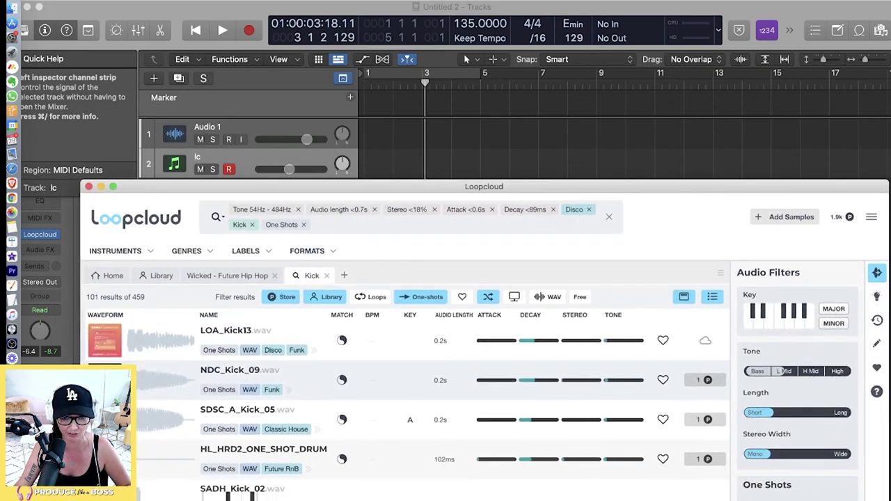
{"action": "left_click", "coordinate": [449, 73]}
{"action": "key", "text": "k"}
{"action": "key", "text": "space"}
{"action": "key", "text": "space"}
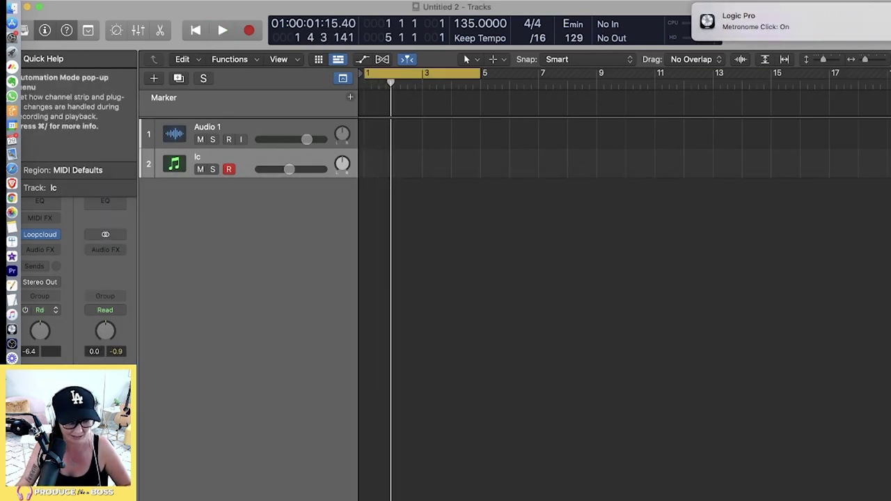
Bring Loopcloud forward and play the NDC_Kick_09 pattern in sync with the Logic project
{"action": "left_click", "coordinate": [12, 359]}
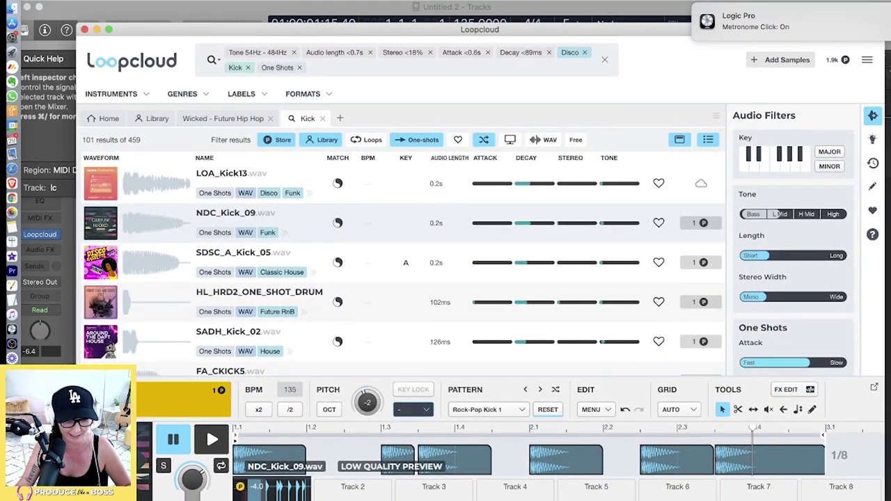
{"action": "key", "text": "space"}
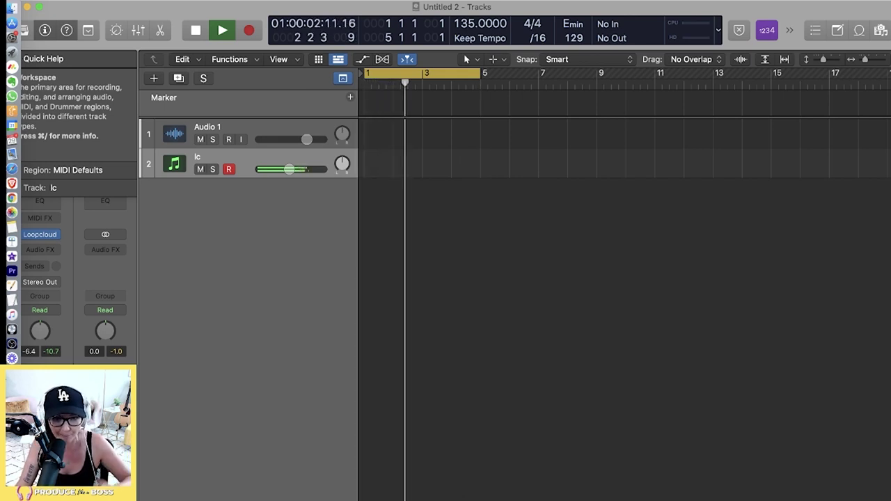
{"action": "key", "text": "space"}
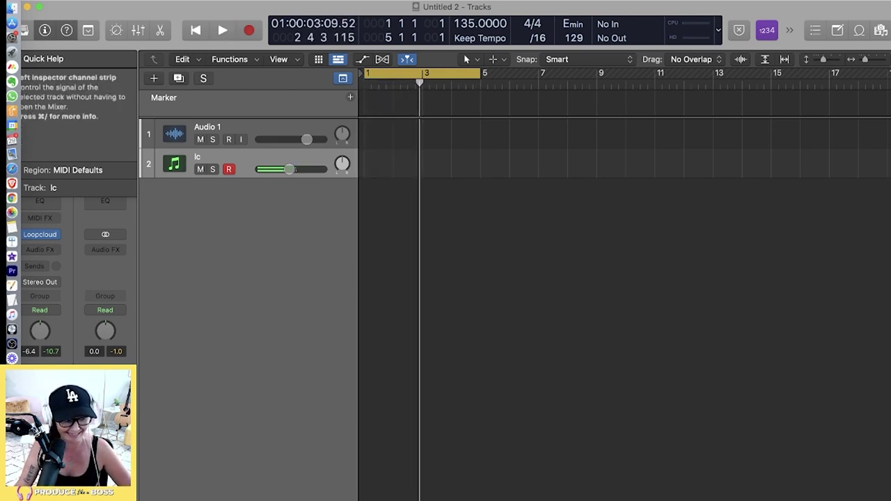
Return to Loopcloud and set the export preference to Current Mix
{"action": "key", "text": "super+Tab"}
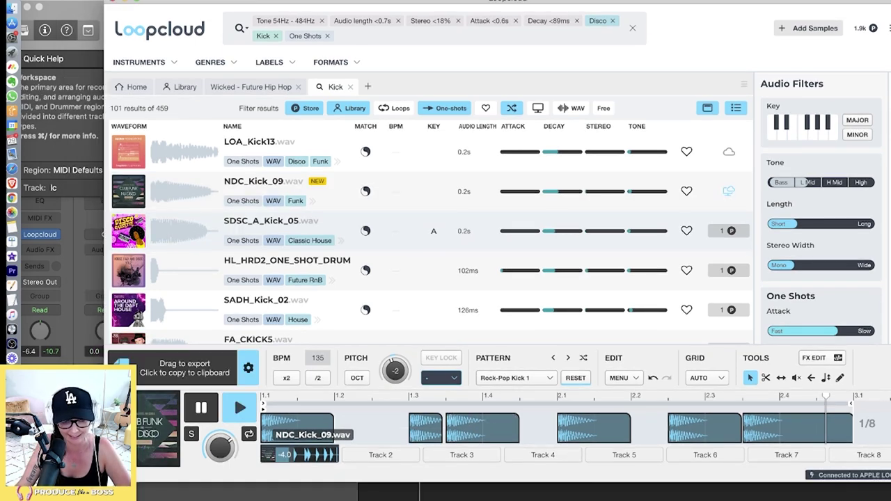
{"action": "left_click", "coordinate": [248, 368]}
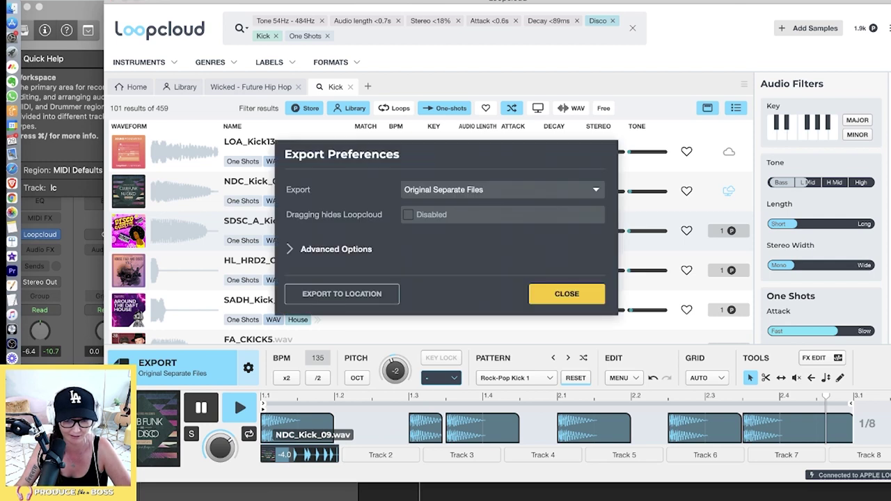
{"action": "left_click", "coordinate": [503, 191]}
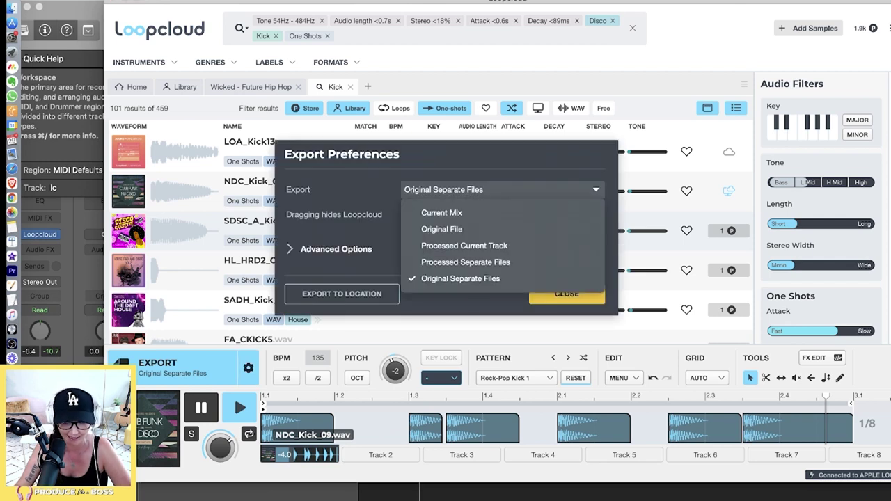
{"action": "left_click", "coordinate": [443, 213]}
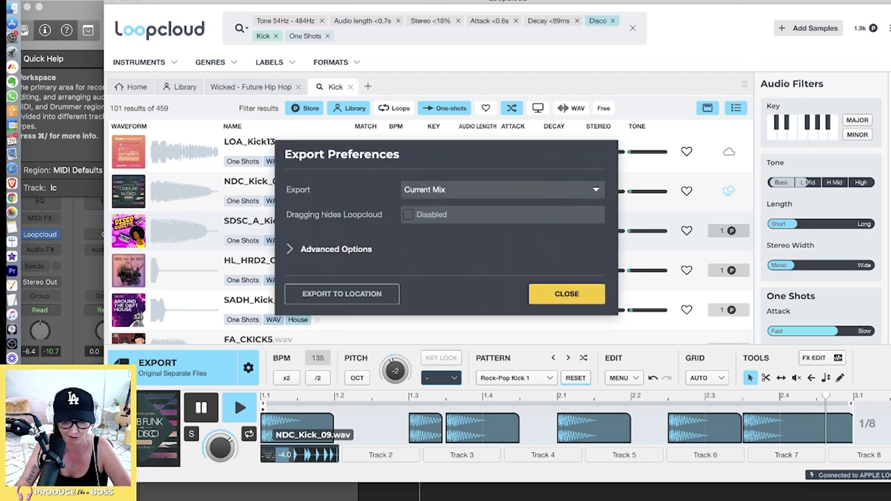
{"action": "left_click", "coordinate": [566, 294]}
Export the kick pattern into the Logic arrangement as a new audio track starting at bar 1
{"action": "left_click_drag", "start_coordinate": [278, 2], "coordinate": [733, 10]}
{"action": "left_click_drag", "start_coordinate": [613, 376], "coordinate": [383, 198]}
{"action": "left_click", "coordinate": [411, 269]}
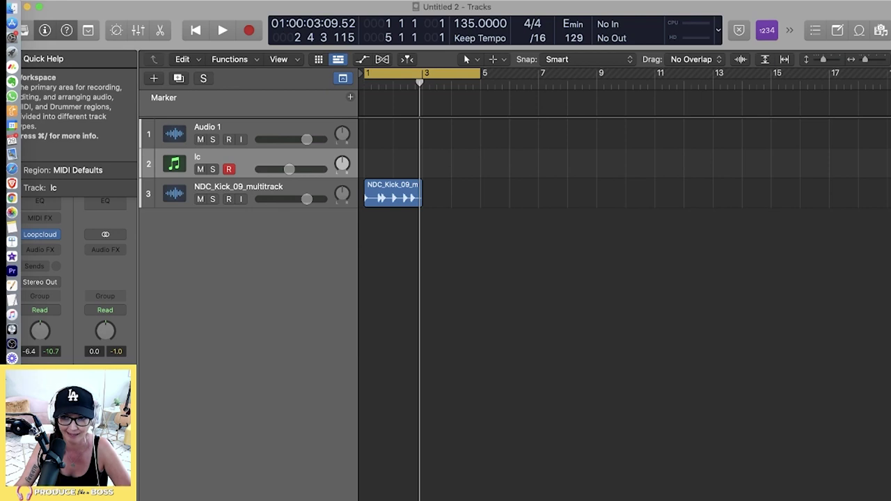
Mute the lc track and lower the new kick track's volume to -4.4 during playback
{"action": "left_click", "coordinate": [239, 186]}
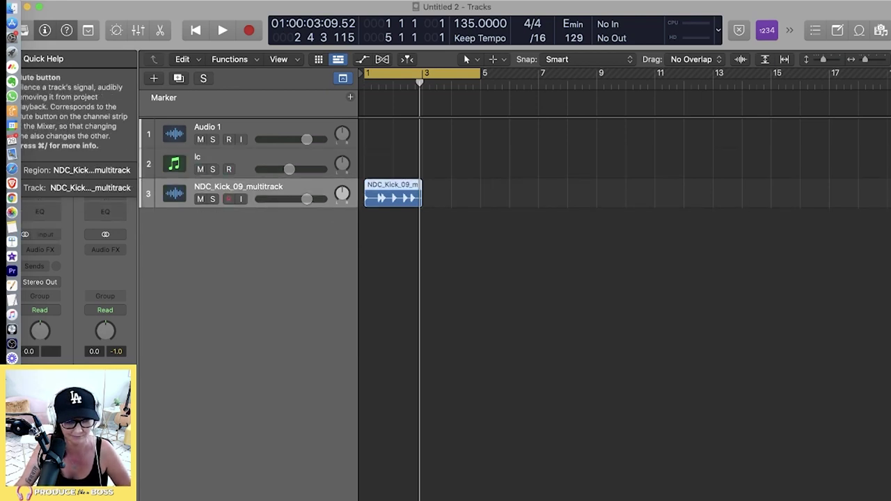
{"action": "left_click", "coordinate": [201, 169]}
{"action": "key", "text": "space"}
{"action": "left_click_drag", "start_coordinate": [307, 199], "coordinate": [295, 199]}
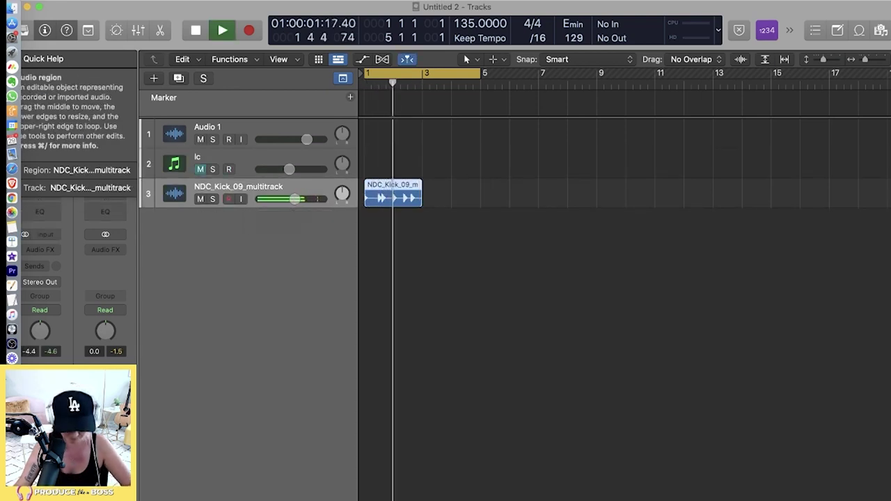
Repeat the kick region once so it fills the cycle up to bar 5, and stop playback
{"action": "key", "text": "super+r"}
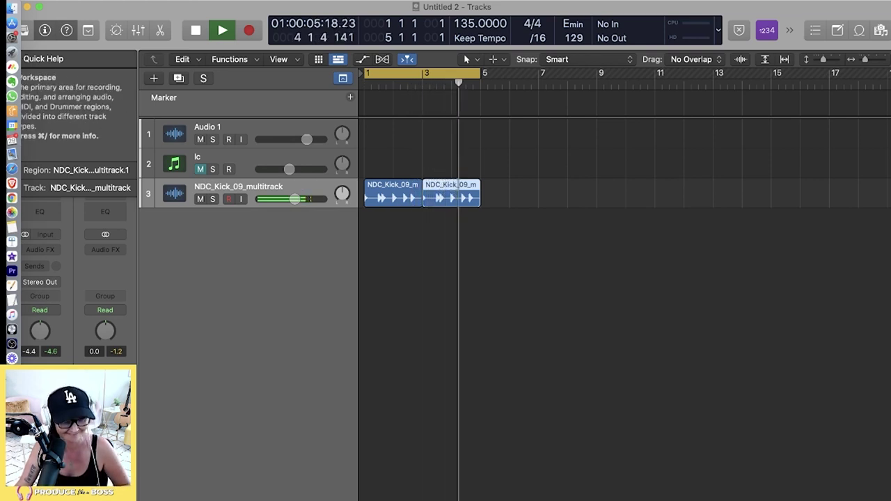
{"action": "key", "text": "space"}
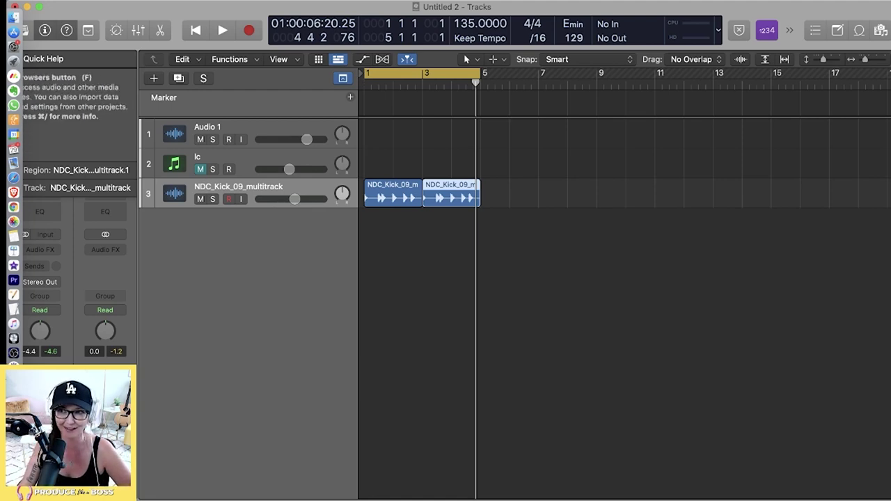
Return to Loopcloud and replace the Kick search tag with the Snare instrument tag
{"action": "key", "text": "super+Tab"}
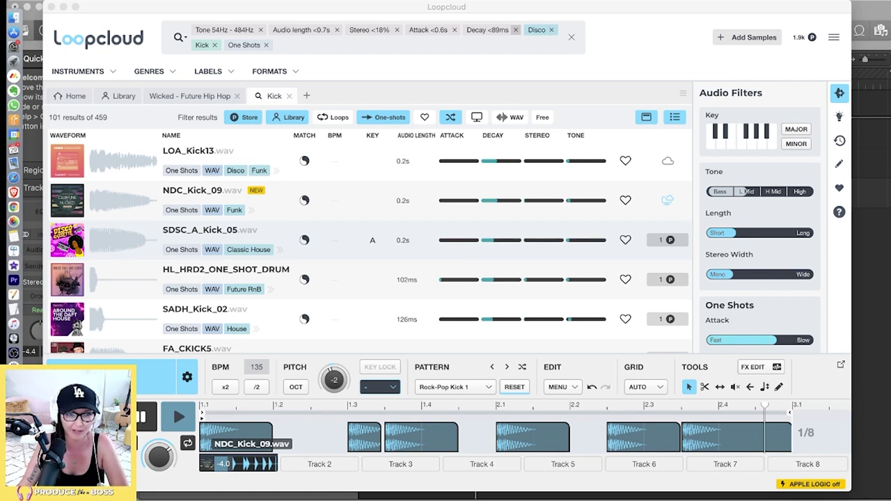
{"action": "left_click", "coordinate": [214, 46]}
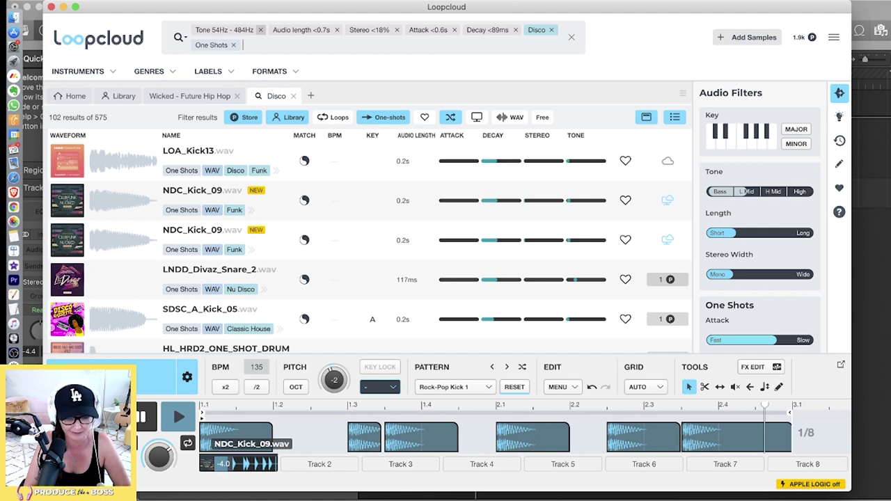
{"action": "type", "text": "snare"}
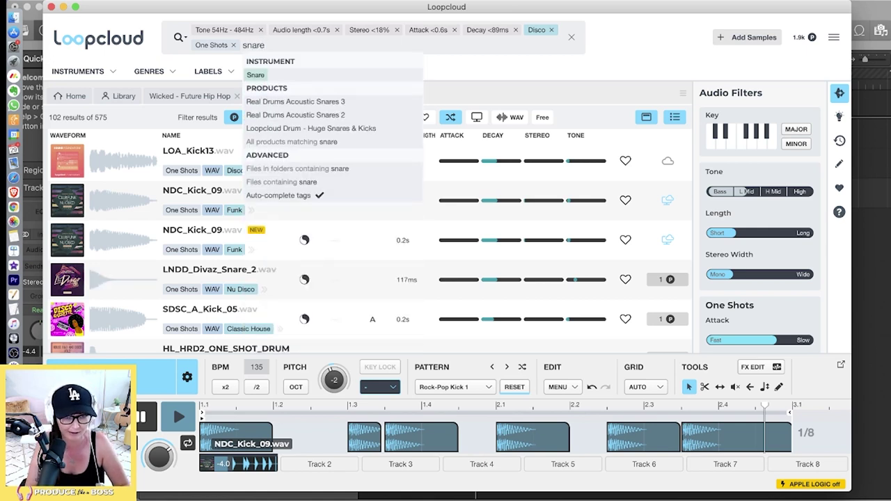
{"action": "key", "text": "Return"}
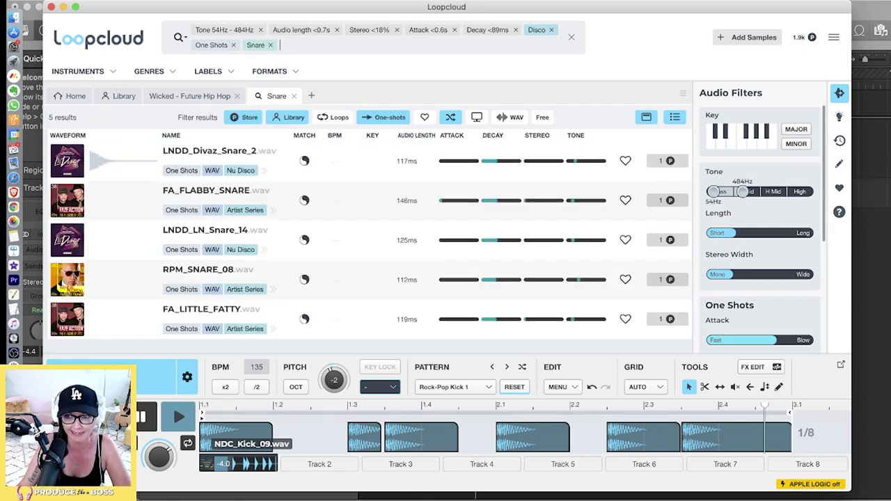
Set the tone filter to above 1.4kHz and the audio length filter to under 0.5s
{"action": "left_click_drag", "start_coordinate": [744, 192], "coordinate": [808, 192]}
{"action": "left_click_drag", "start_coordinate": [714, 192], "coordinate": [764, 191]}
{"action": "mouse_move", "coordinate": [731, 234]}
{"action": "left_click_drag", "start_coordinate": [732, 233], "coordinate": [726, 232]}
{"action": "scroll", "coordinate": [725, 278], "scroll_direction": "down", "scroll_amount": 1}
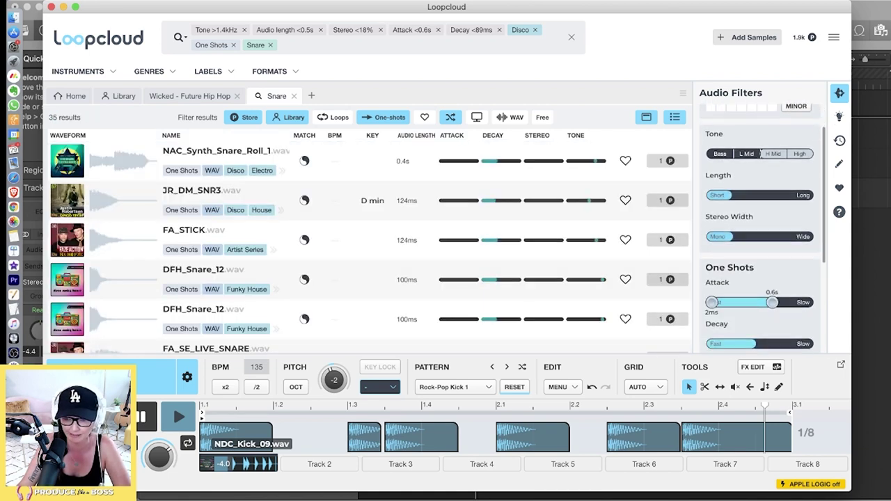
Set the one-shot attack filter to under 75ms and the decay filter to under 0.9s
{"action": "scroll", "coordinate": [752, 268], "scroll_direction": "down", "scroll_amount": 2}
{"action": "left_click_drag", "start_coordinate": [772, 229], "coordinate": [749, 230]}
{"action": "left_click_drag", "start_coordinate": [756, 270], "coordinate": [781, 270]}
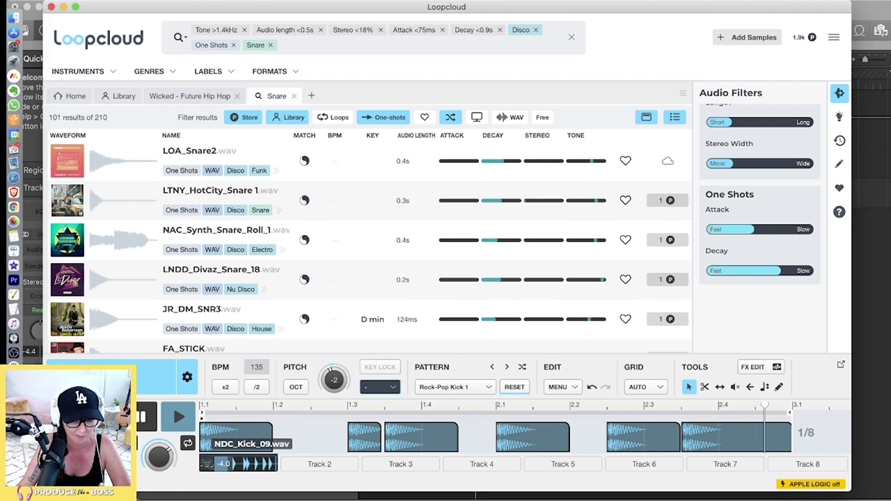
Clear the NDC_Kick_09 sample from Track 1 in the Loopcloud editor
{"action": "right_click", "coordinate": [252, 459]}
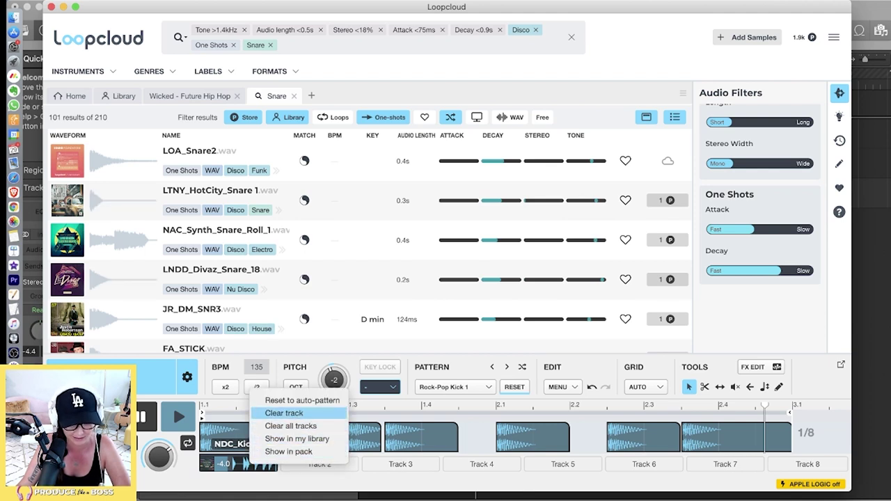
{"action": "left_click", "coordinate": [285, 413]}
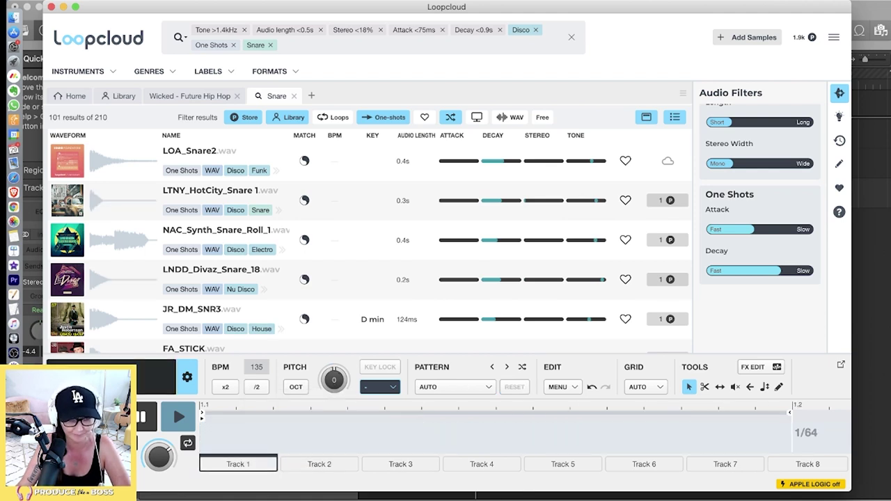
Switch to Logic, then unmute and record-enable the lc track
{"action": "left_click_drag", "start_coordinate": [334, 7], "coordinate": [348, 285]}
{"action": "left_click", "coordinate": [334, 247]}
{"action": "left_click", "coordinate": [209, 158]}
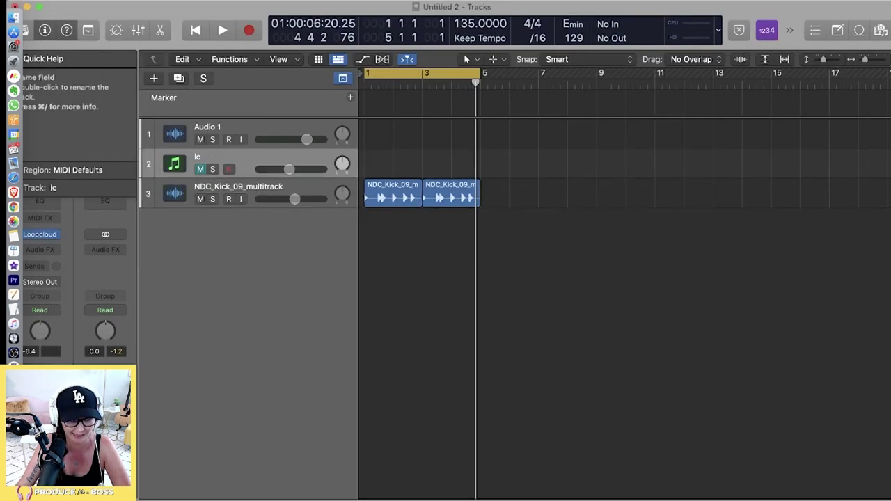
{"action": "left_click", "coordinate": [209, 187]}
{"action": "left_click", "coordinate": [201, 169]}
{"action": "left_click", "coordinate": [229, 169]}
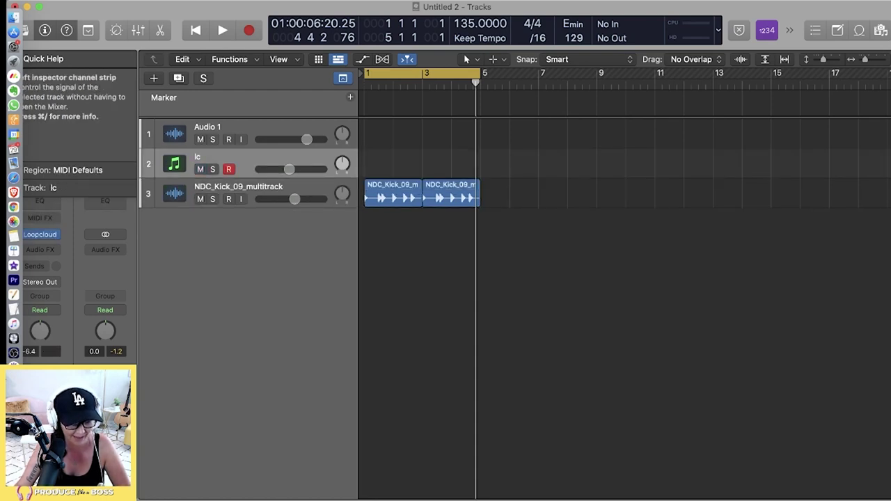
Return to Loopcloud and audition the filtered snare one-shots from LOA_Snare2 to NAC_Synth_Fx_Snare_7, going back to HND_Snare_03
{"action": "left_click", "coordinate": [14, 380]}
{"action": "left_click_drag", "start_coordinate": [334, 282], "coordinate": [300, 38]}
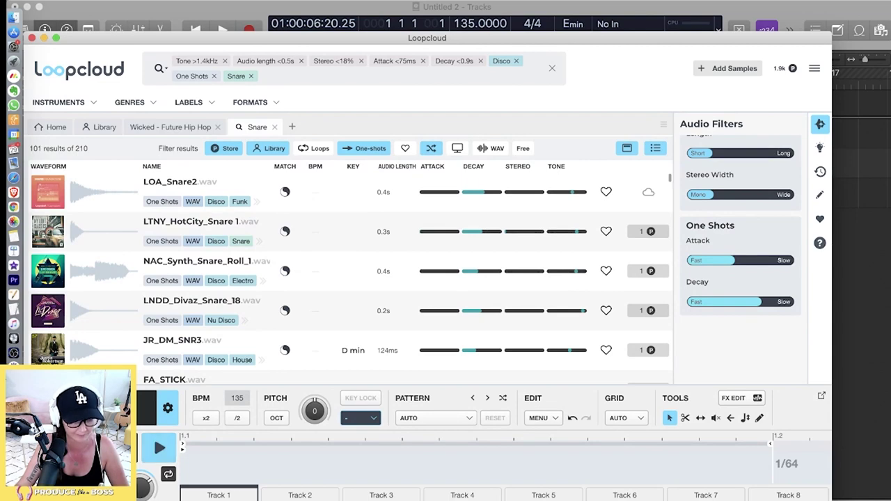
{"action": "left_click", "coordinate": [103, 193]}
{"action": "left_click", "coordinate": [103, 231]}
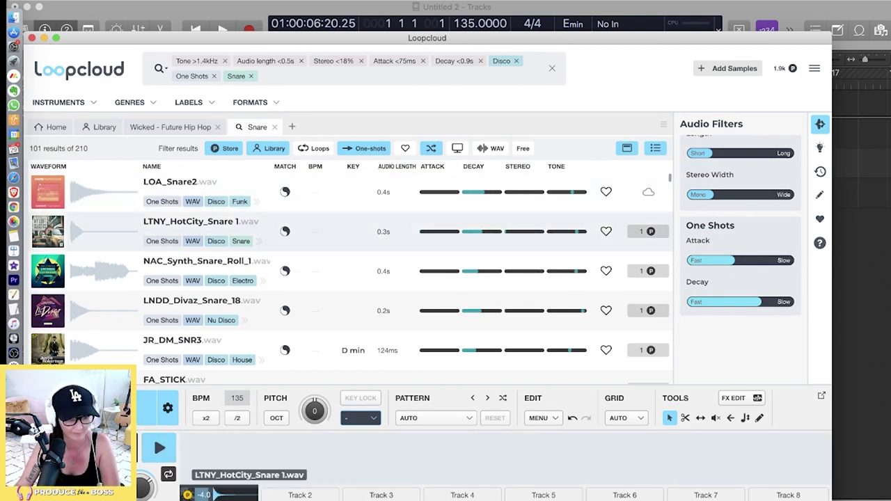
{"action": "key", "text": "Down"}
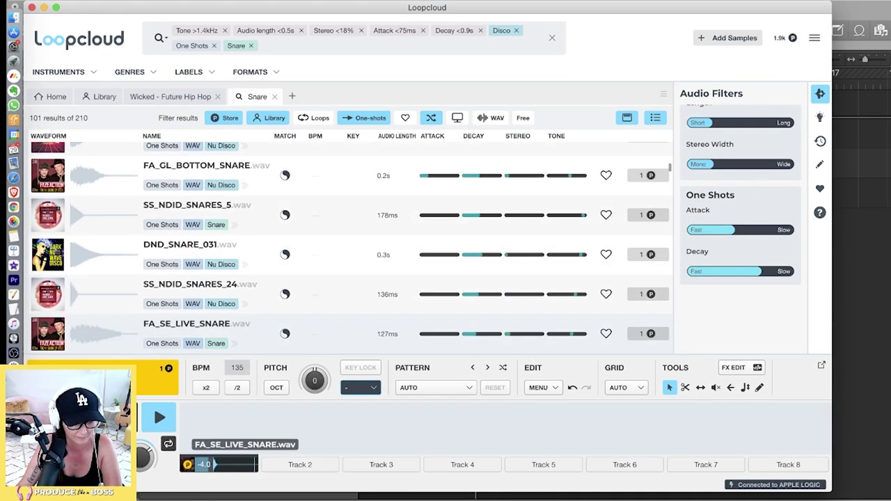
{"action": "key", "text": "Down"}
{"action": "key", "text": "Down"}
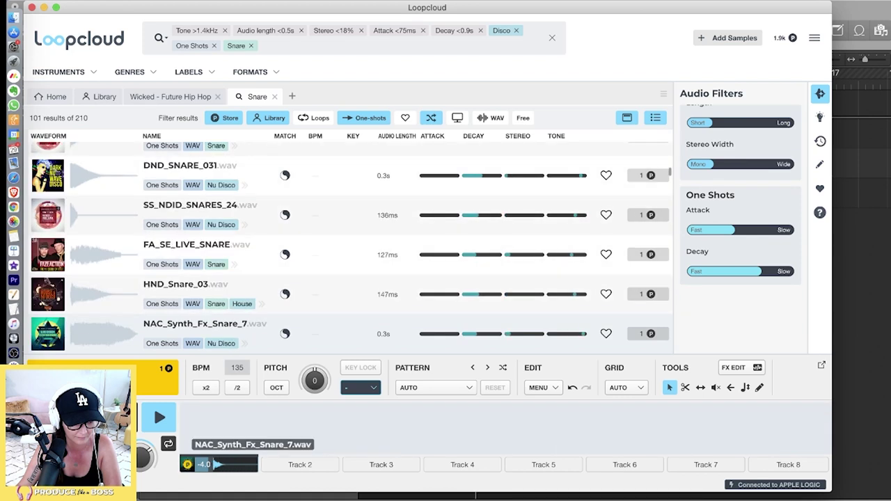
{"action": "key", "text": "Up"}
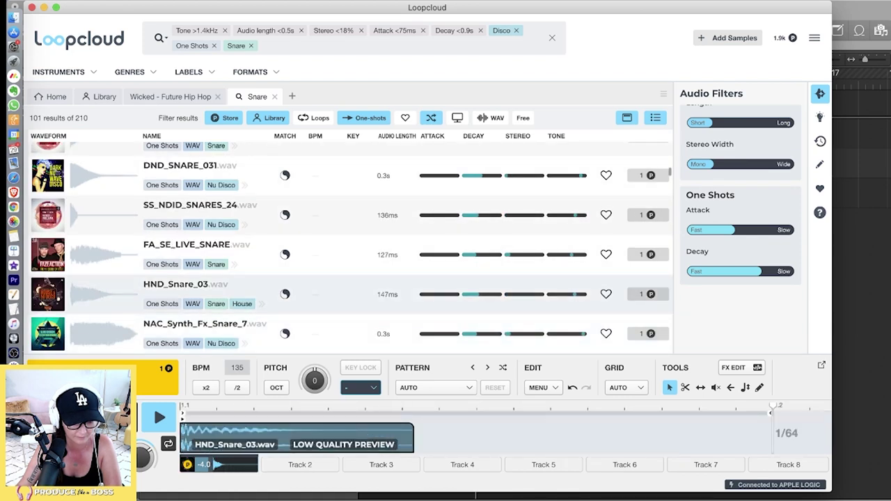
Continue auditioning the filtered snare one-shots from HND_Snare_03 down to IQ_DD_Snare_19 and loop-play that sample
{"action": "key", "text": "Down"}
{"action": "key", "text": "Down"}
{"action": "key", "text": "Down"}
{"action": "key", "text": "Down"}
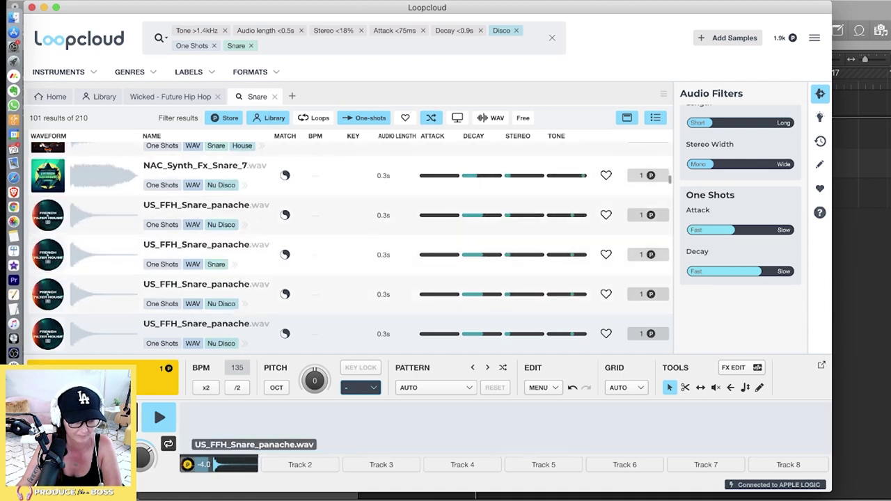
{"action": "key", "text": "Down"}
{"action": "key", "text": "Down"}
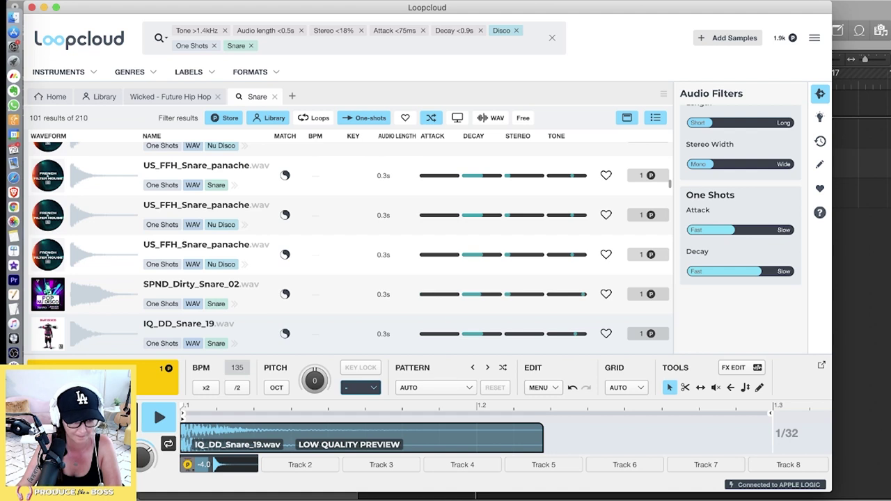
{"action": "key", "text": "space"}
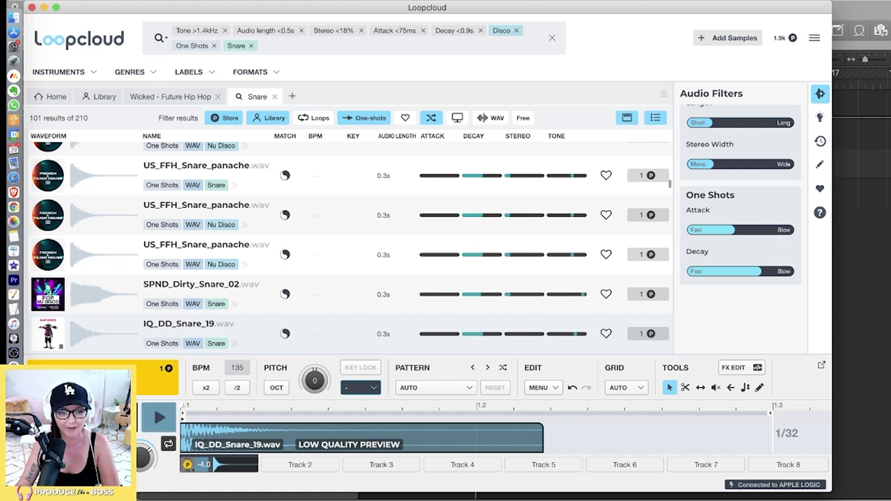
{"action": "key", "text": "space"}
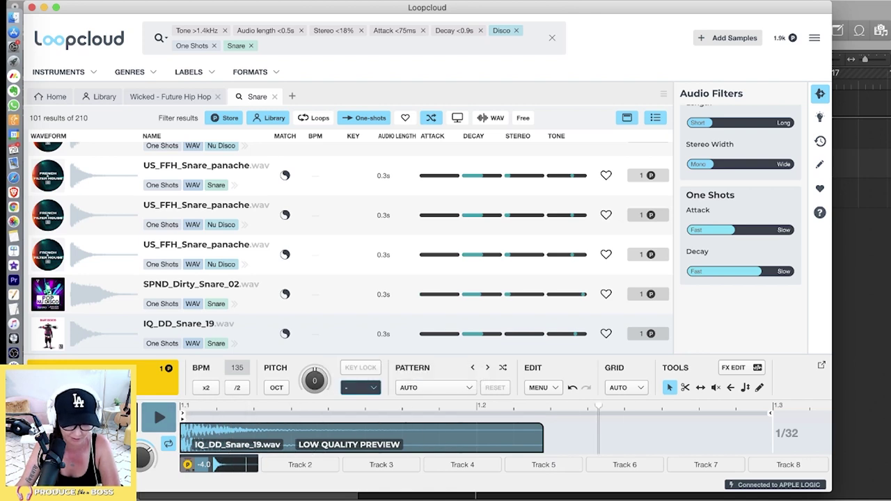
Lower the pitch of IQ_DD_Snare_19 to -2 and listen to the result
{"action": "left_click_drag", "start_coordinate": [315, 381], "coordinate": [314, 388]}
{"action": "key", "text": "shift+Down"}
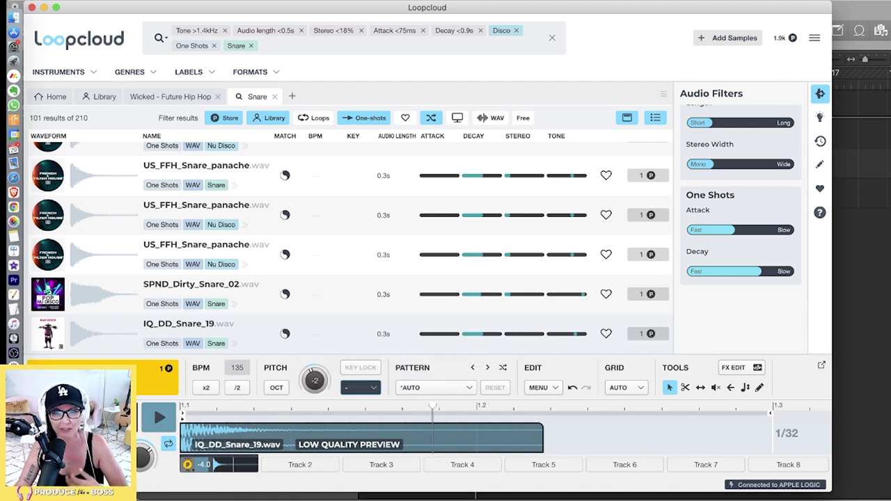
{"action": "left_click", "coordinate": [159, 418]}
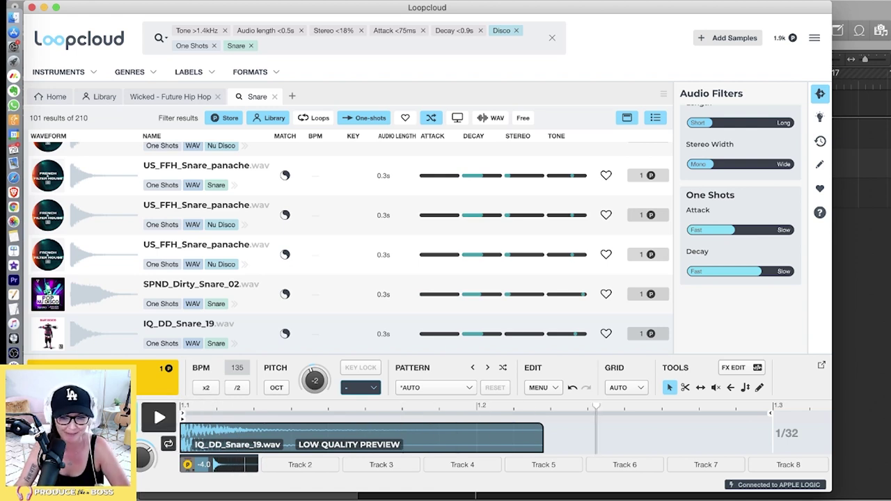
Try the Rock Snare 1 factory pattern from the Snares and Claps, Rock and Pop presets on the snare
{"action": "left_click", "coordinate": [435, 387]}
{"action": "mouse_move", "coordinate": [446, 304]}
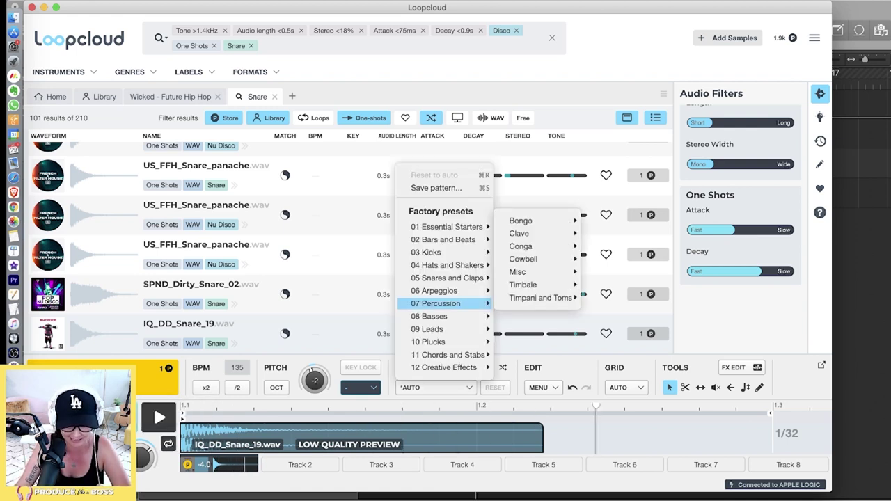
{"action": "mouse_move", "coordinate": [445, 278]}
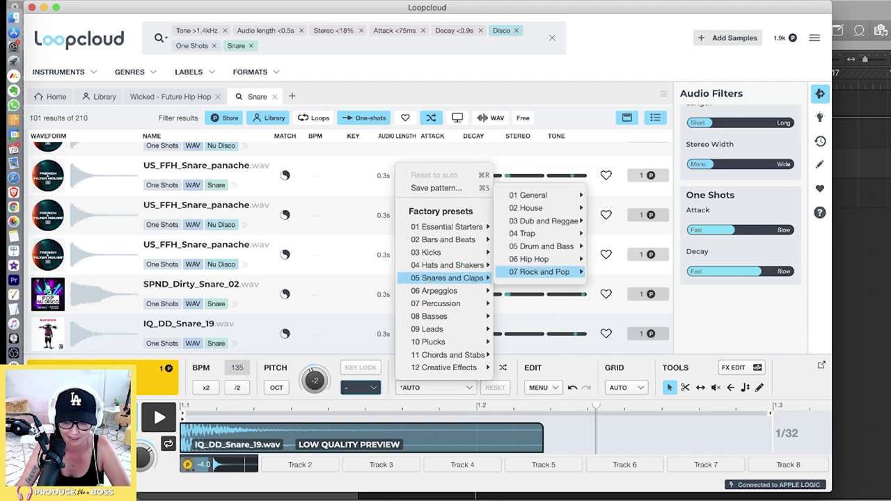
{"action": "mouse_move", "coordinate": [539, 272]}
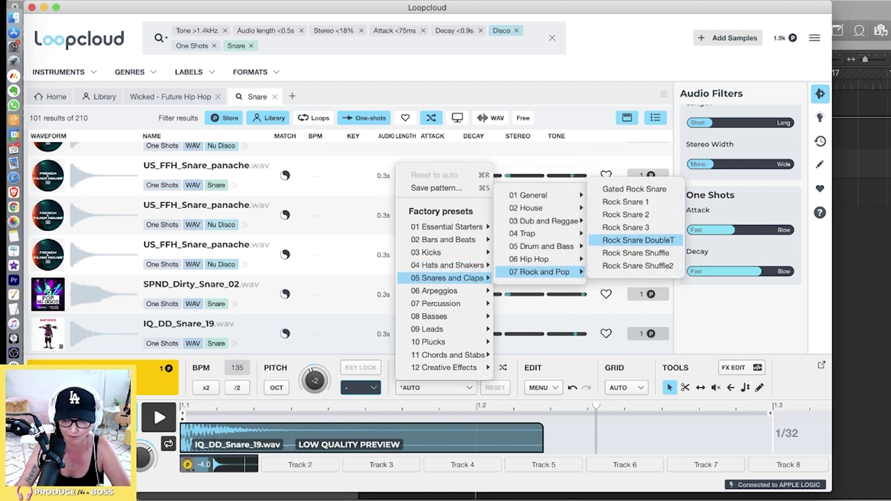
{"action": "left_click", "coordinate": [625, 202]}
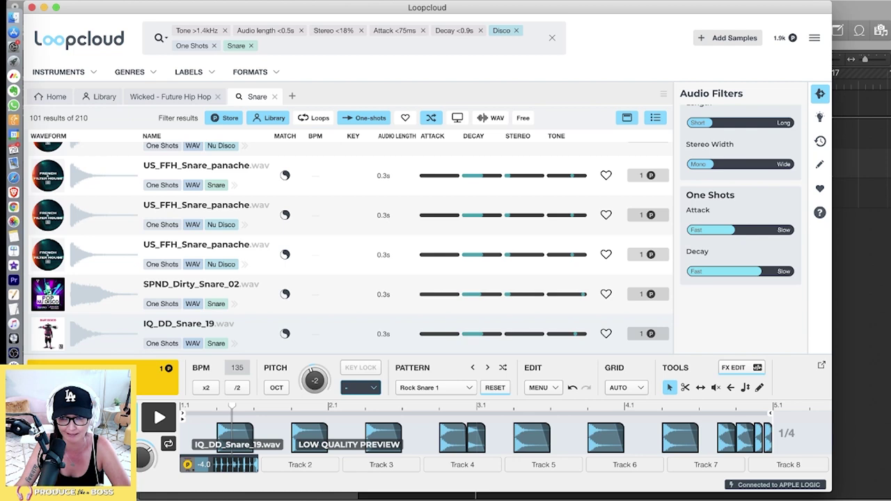
{"action": "left_click", "coordinate": [159, 418]}
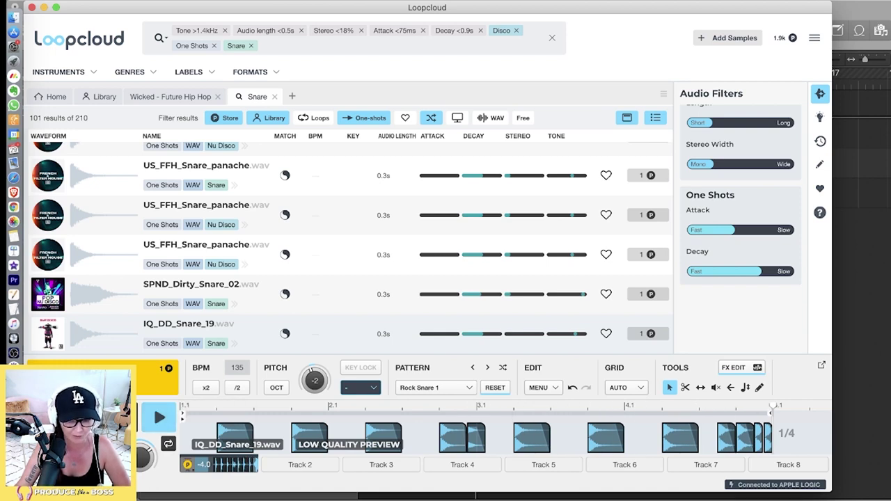
Play the patterned snare along with the kick in Logic, and return to Loopcloud
{"action": "key", "text": "space"}
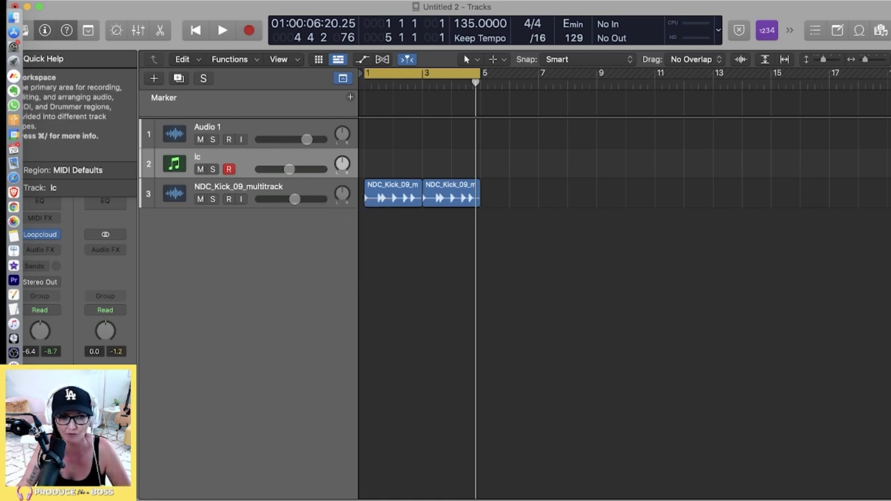
{"action": "key", "text": "space"}
{"action": "left_click", "coordinate": [14, 366]}
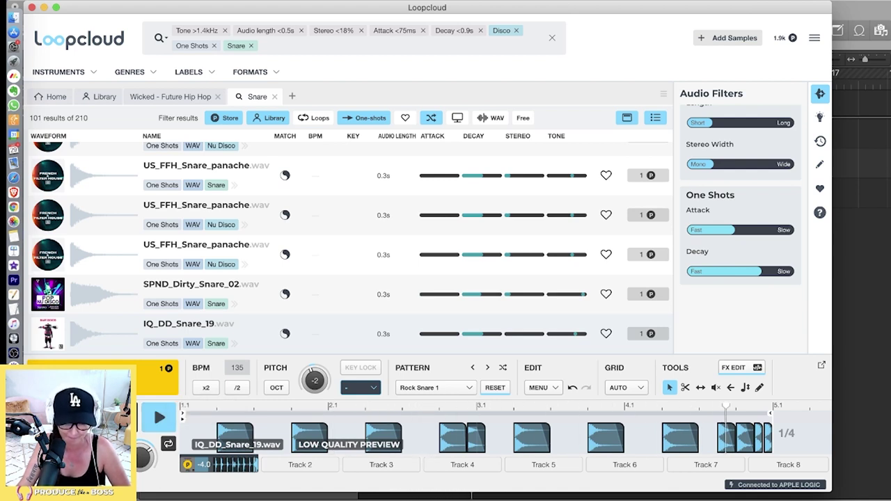
Compare the Rock Snare 2 and Rock Snare 3 factory patterns on the snare while it plays
{"action": "left_click", "coordinate": [435, 387]}
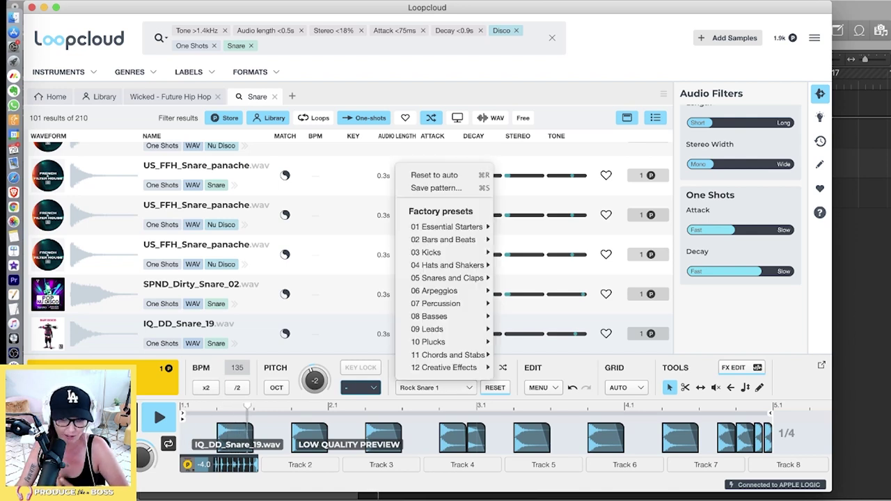
{"action": "mouse_move", "coordinate": [447, 265]}
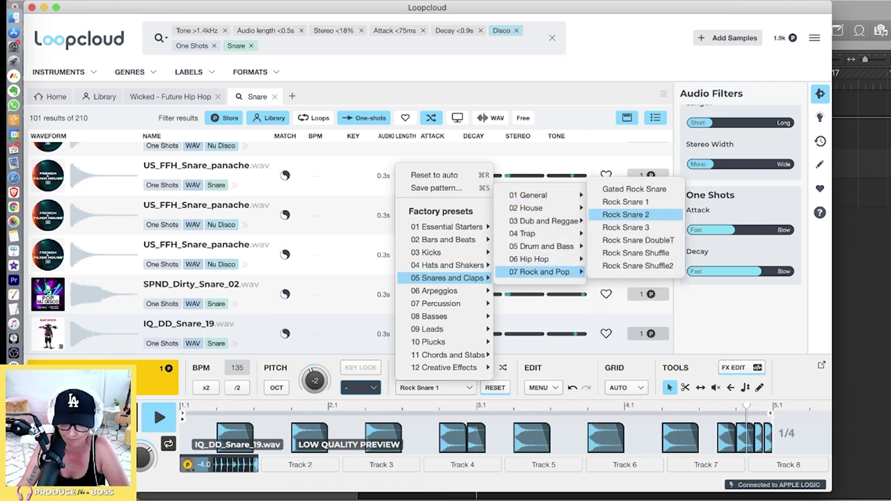
{"action": "left_click", "coordinate": [627, 215]}
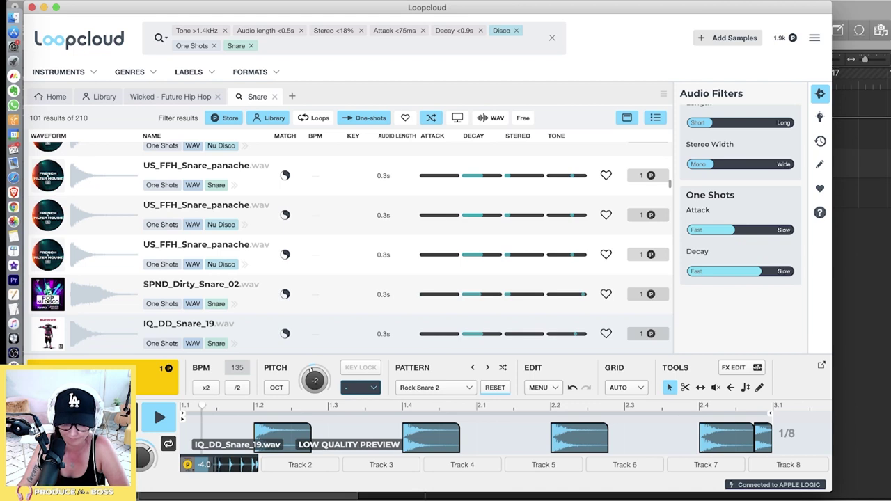
{"action": "left_click", "coordinate": [437, 388]}
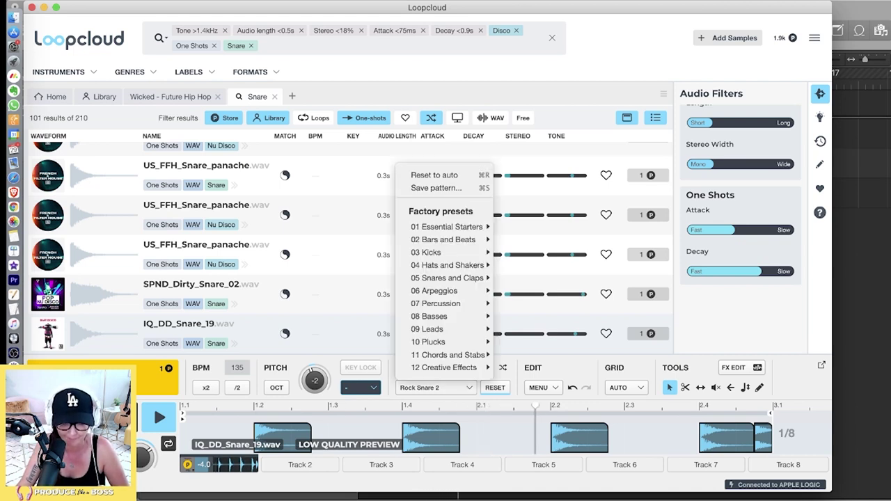
{"action": "mouse_move", "coordinate": [428, 252]}
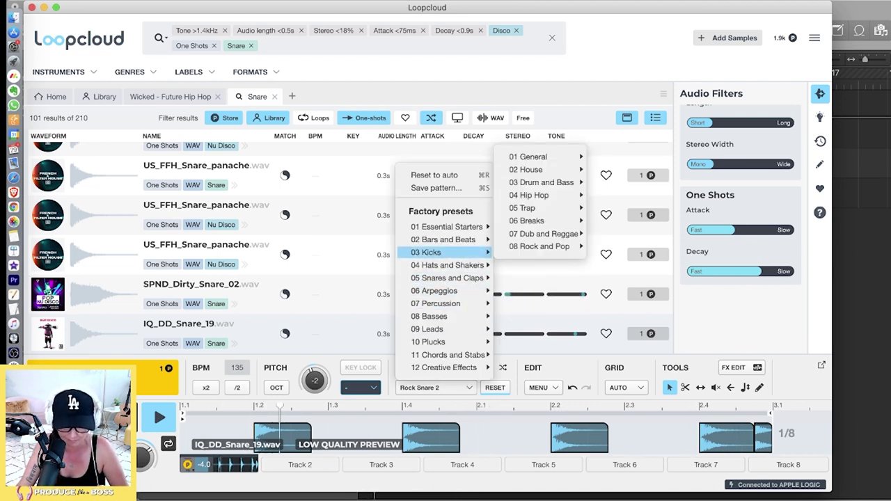
{"action": "mouse_move", "coordinate": [446, 278]}
{"action": "mouse_move", "coordinate": [529, 259]}
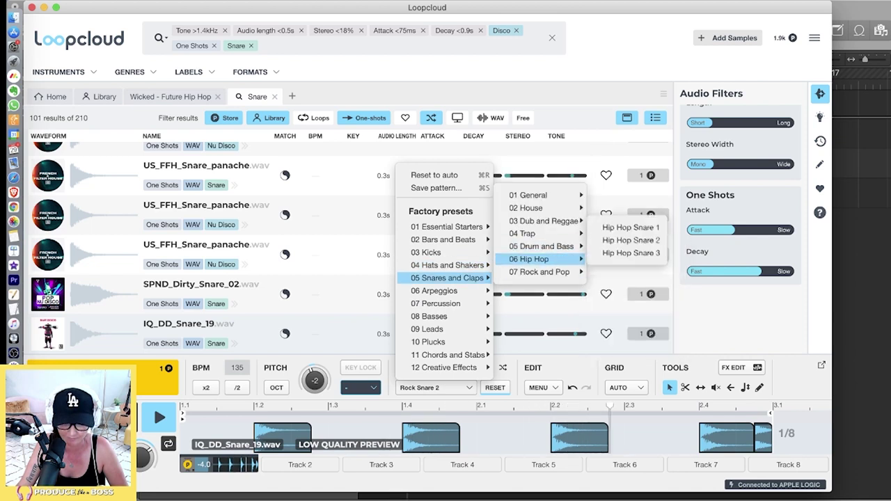
{"action": "left_click", "coordinate": [630, 227]}
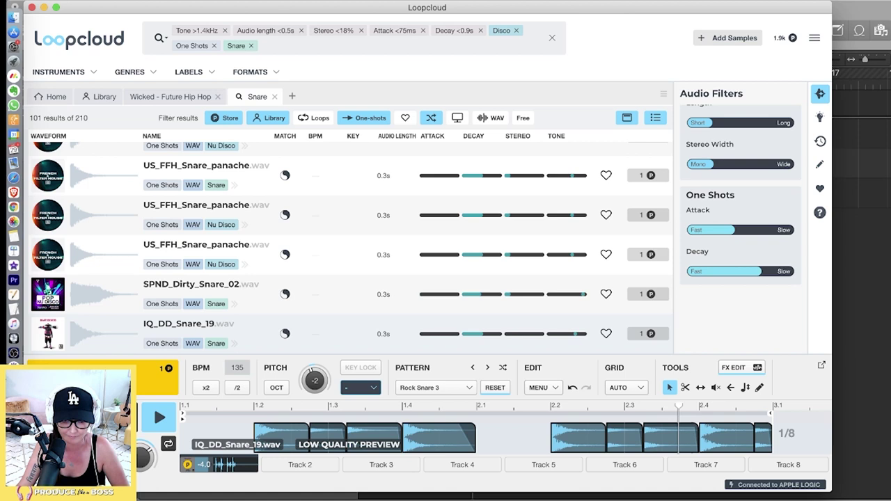
Apply the Rock Snare 2 factory pattern from the Rock and Pop snare presets to IQ_DD_Snare_19
{"action": "left_click", "coordinate": [437, 388]}
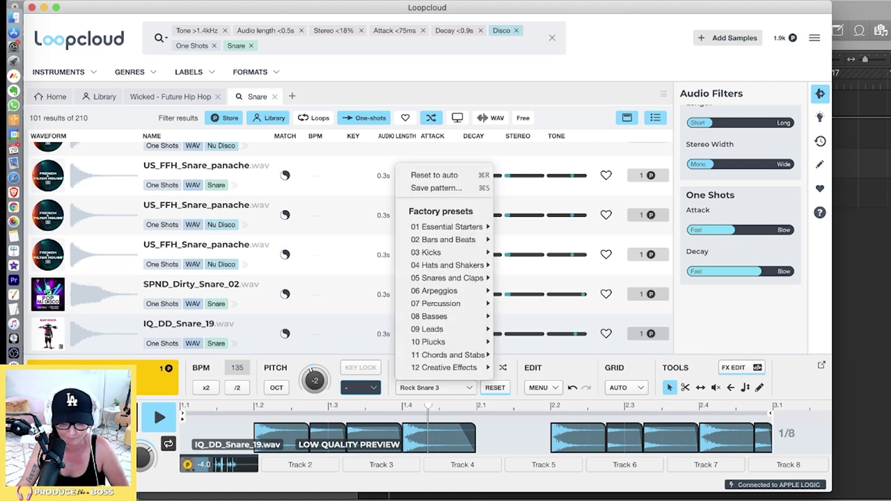
{"action": "mouse_move", "coordinate": [447, 278]}
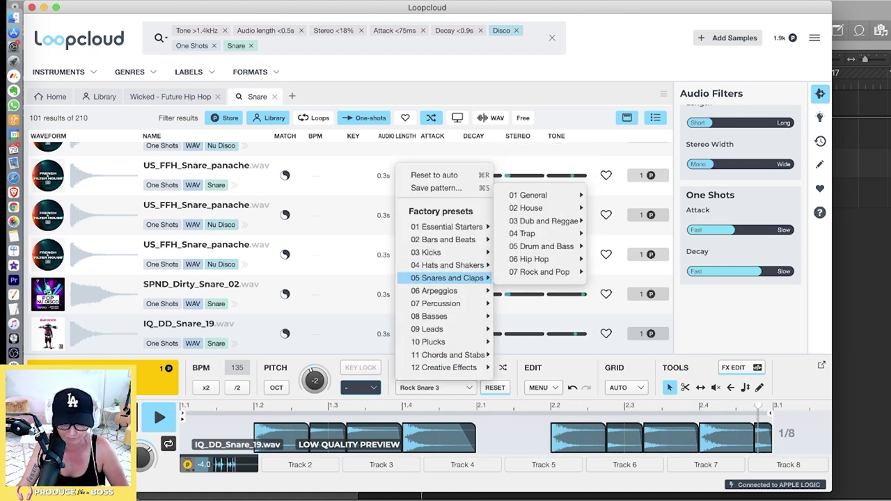
{"action": "mouse_move", "coordinate": [529, 259]}
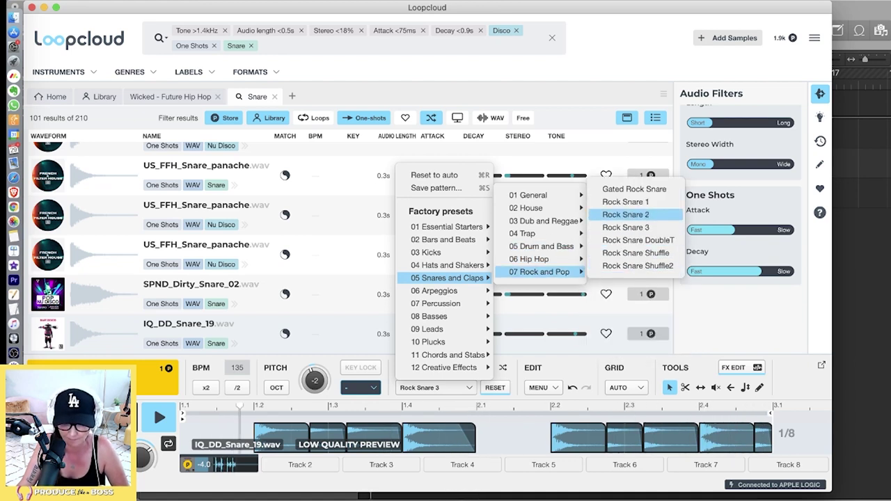
{"action": "left_click", "coordinate": [625, 214]}
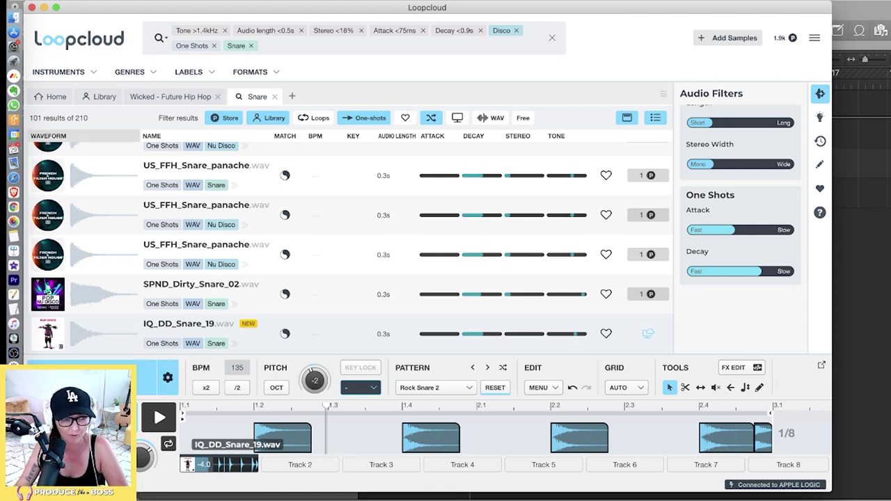
Export the current snare mix into Logic as a new track below the kick, starting at bar 1
{"action": "left_click_drag", "start_coordinate": [147, 8], "coordinate": [509, 7]}
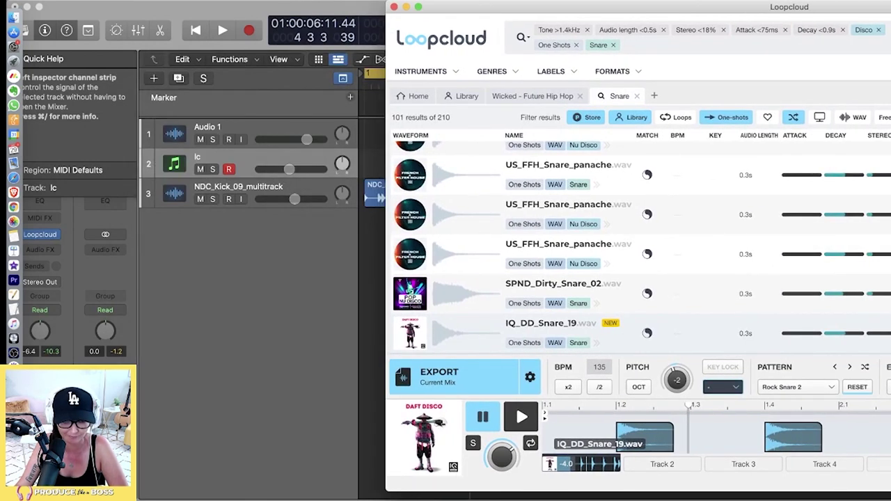
{"action": "left_click_drag", "start_coordinate": [404, 377], "coordinate": [365, 273]}
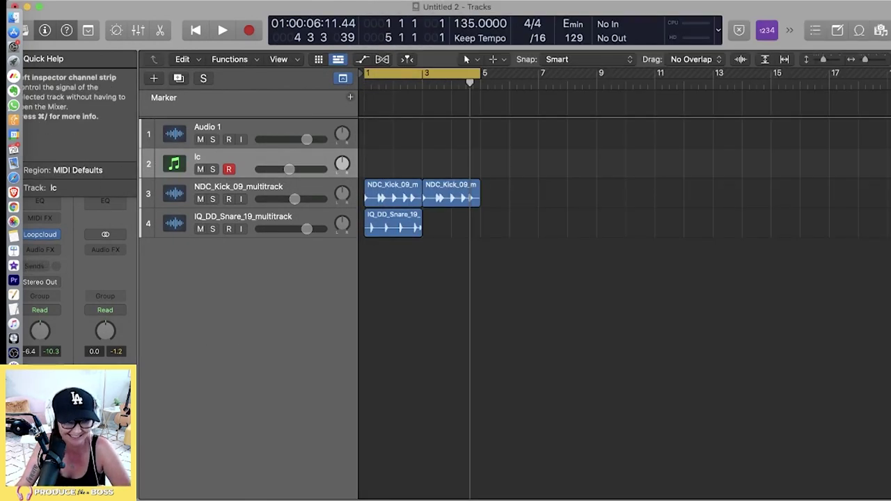
Switch to Loopcloud, review the available export types in the Export Preferences, and close them
{"action": "left_click", "coordinate": [14, 382]}
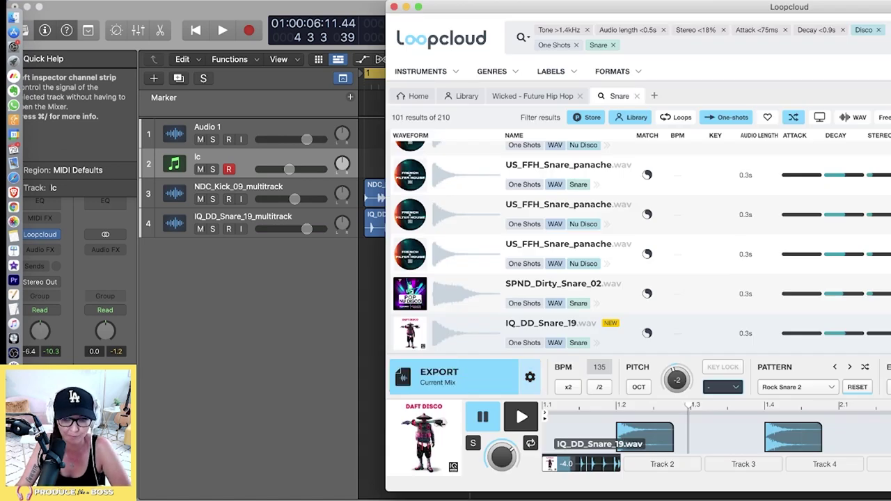
{"action": "left_click", "coordinate": [530, 377]}
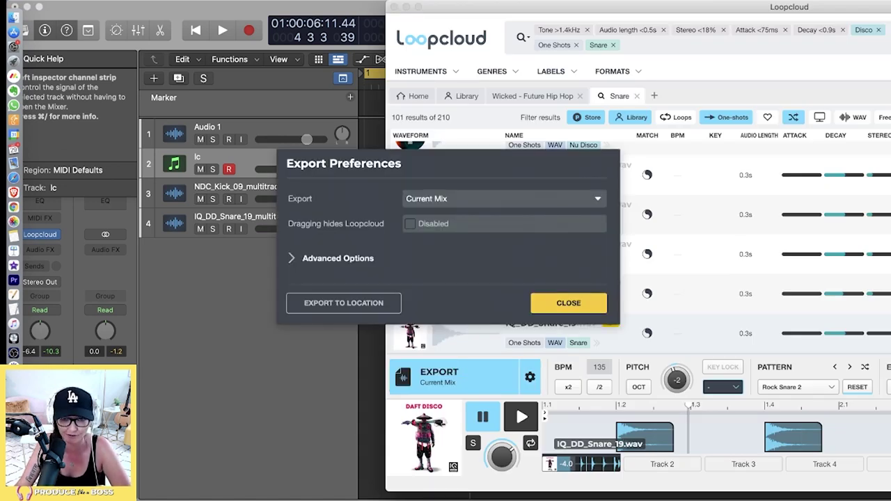
{"action": "left_click", "coordinate": [505, 200]}
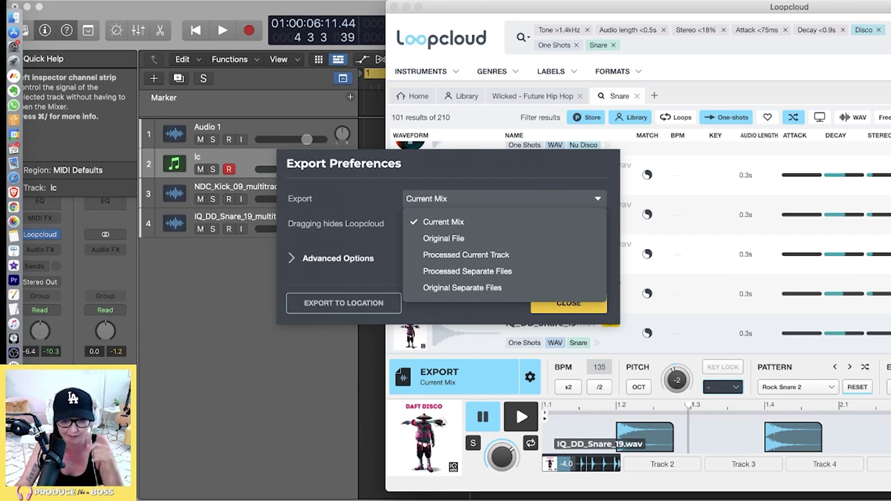
{"action": "left_click", "coordinate": [371, 362]}
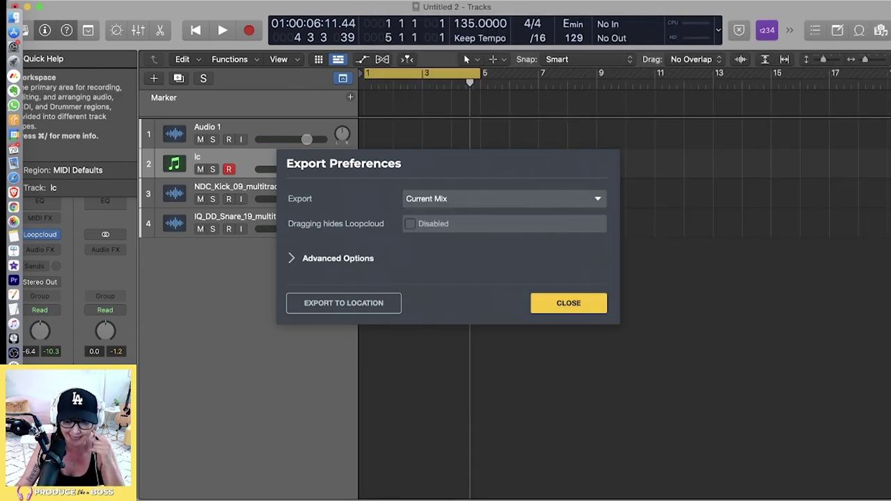
{"action": "left_click", "coordinate": [569, 303]}
Add a Compressor effect with the Boost and Punch preset to the snare track in Loopcloud
{"action": "left_click_drag", "start_coordinate": [571, 7], "coordinate": [239, 7]}
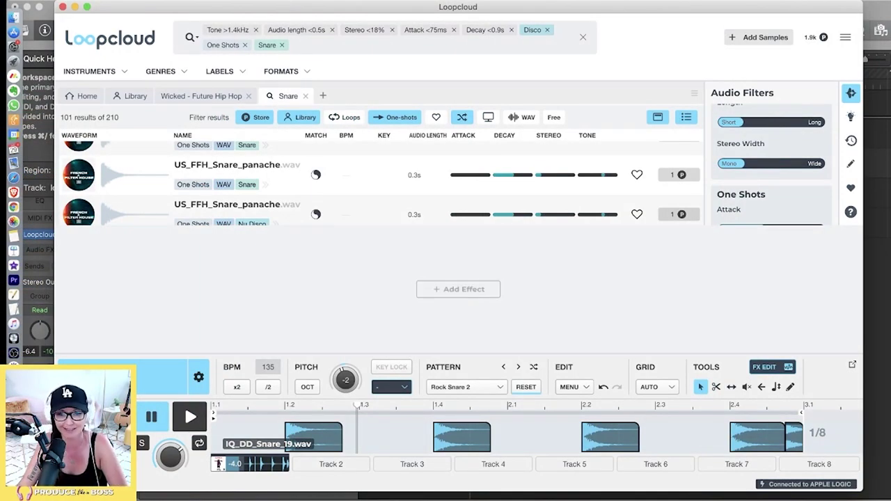
{"action": "left_click", "coordinate": [446, 289]}
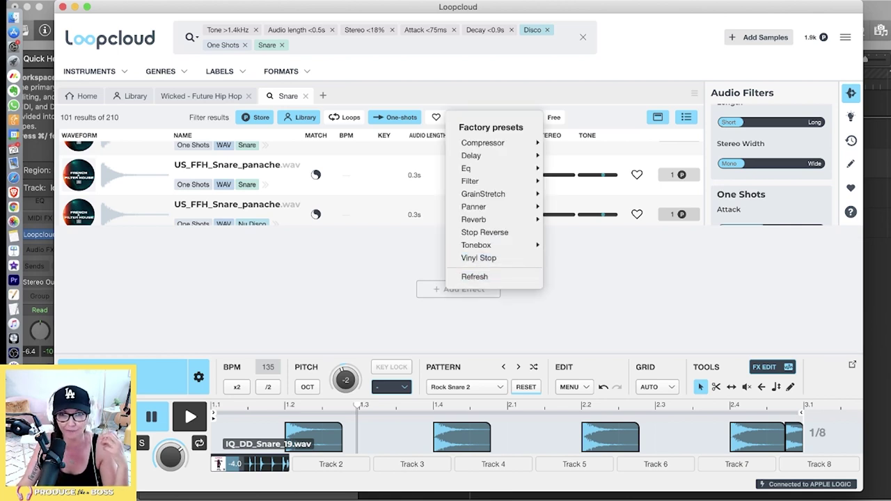
{"action": "mouse_move", "coordinate": [480, 219]}
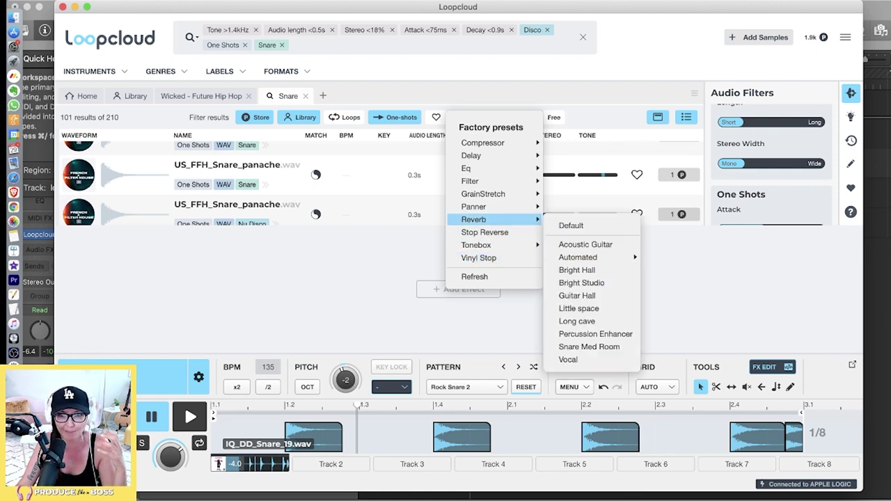
{"action": "mouse_move", "coordinate": [482, 143]}
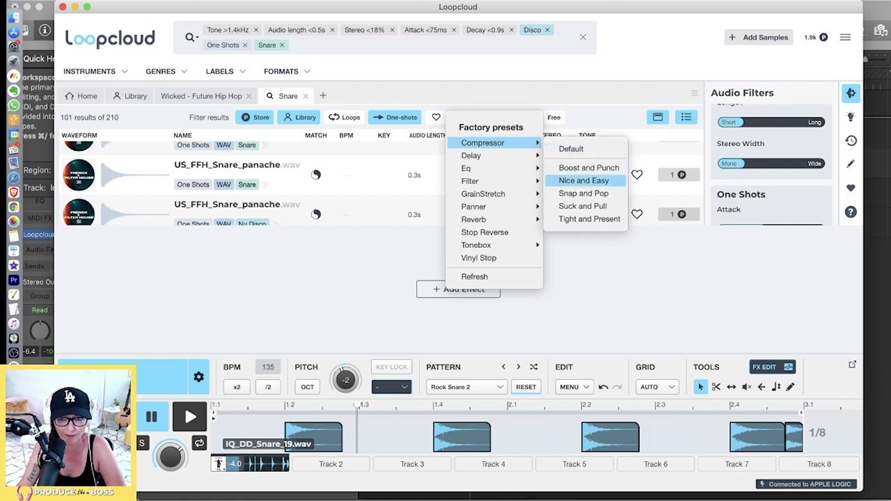
{"action": "left_click", "coordinate": [589, 168]}
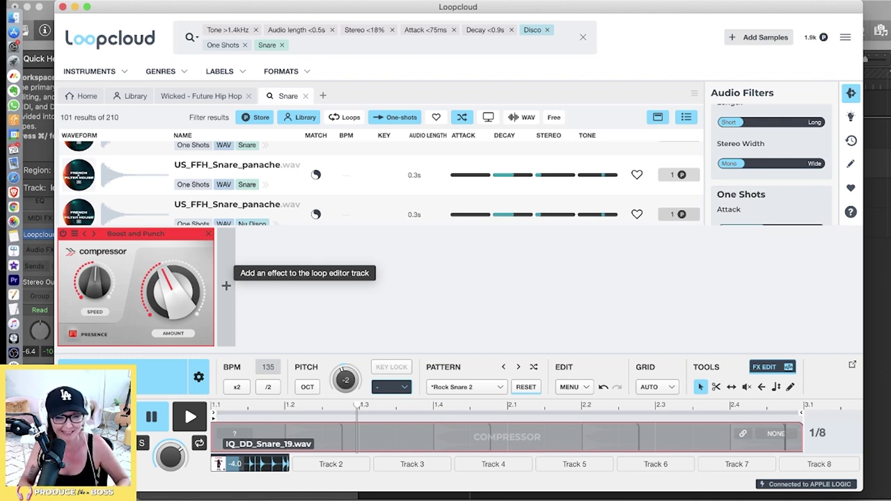
Raise the amount of the Boost and Punch compressor while the snare pattern plays back on loop
{"action": "left_click", "coordinate": [190, 417]}
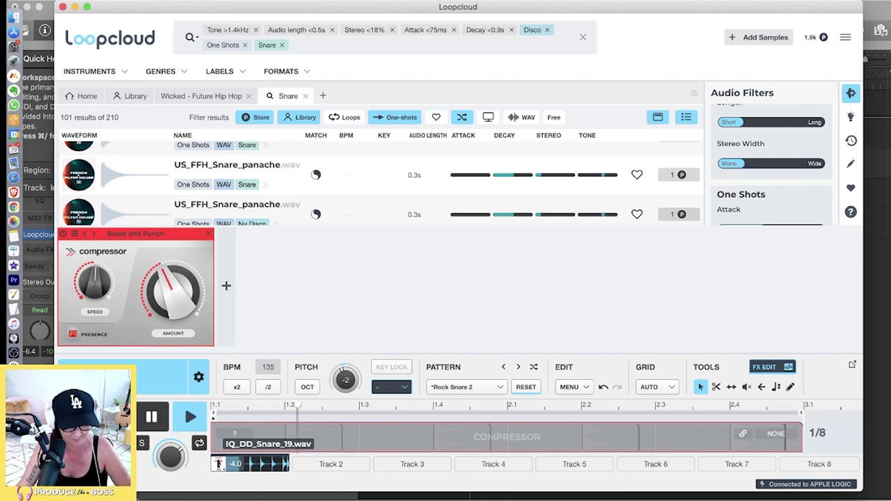
{"action": "left_click_drag", "start_coordinate": [94, 282], "coordinate": [94, 260]}
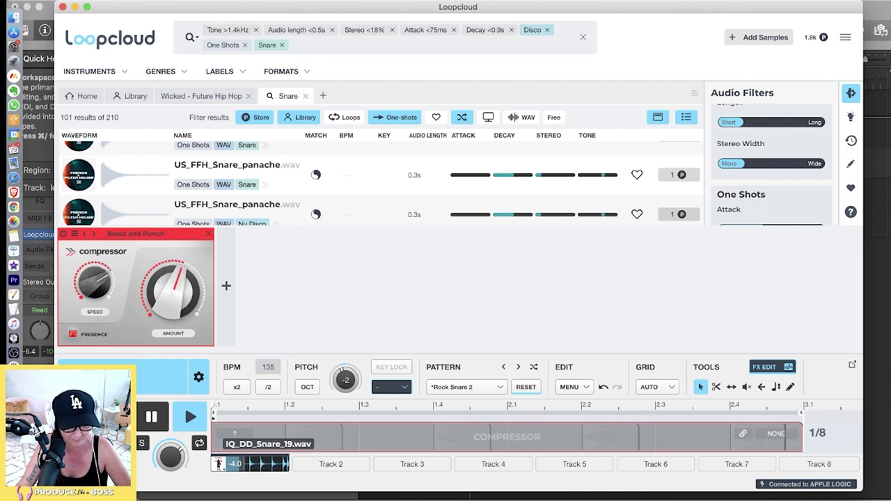
{"action": "left_click", "coordinate": [199, 442]}
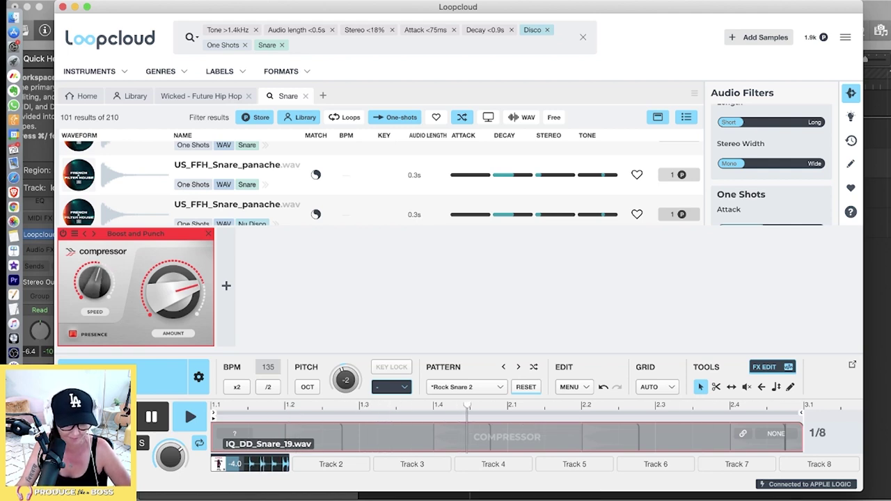
Add a Reverb effect with the Little space preset after the compressor on the snare track
{"action": "left_click", "coordinate": [226, 285]}
{"action": "mouse_move", "coordinate": [265, 214]}
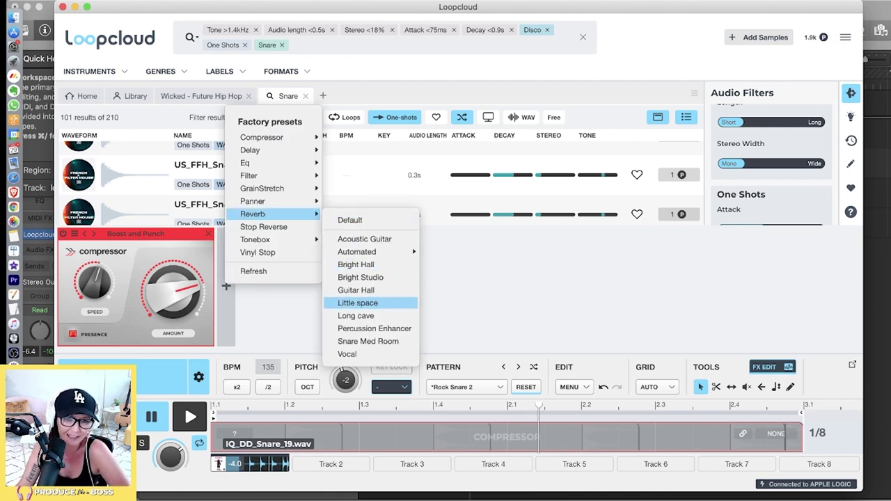
{"action": "left_click", "coordinate": [357, 303]}
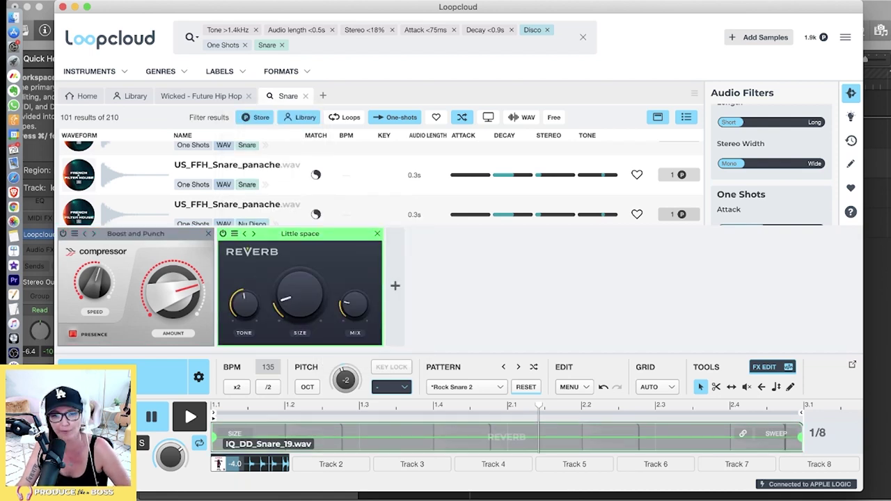
Audition the snare with the Little space reverb, raising its size and mix slightly and turning its tone down
{"action": "key", "text": "space"}
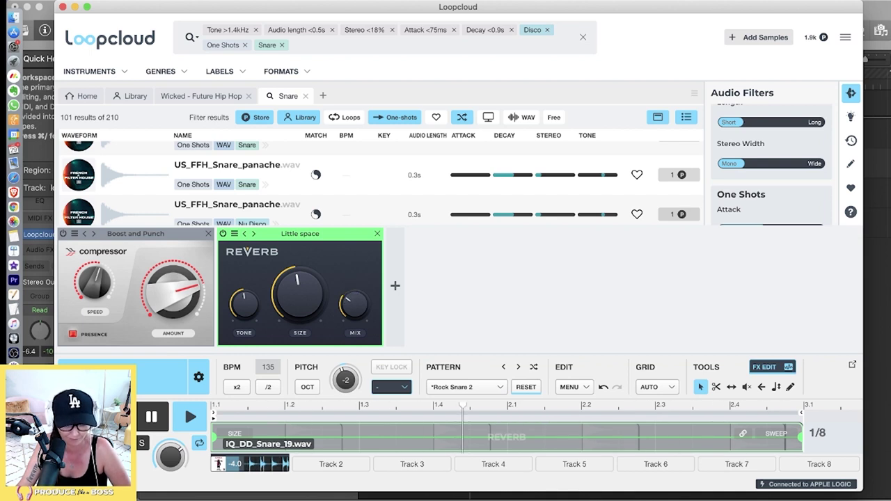
{"action": "key", "text": "space"}
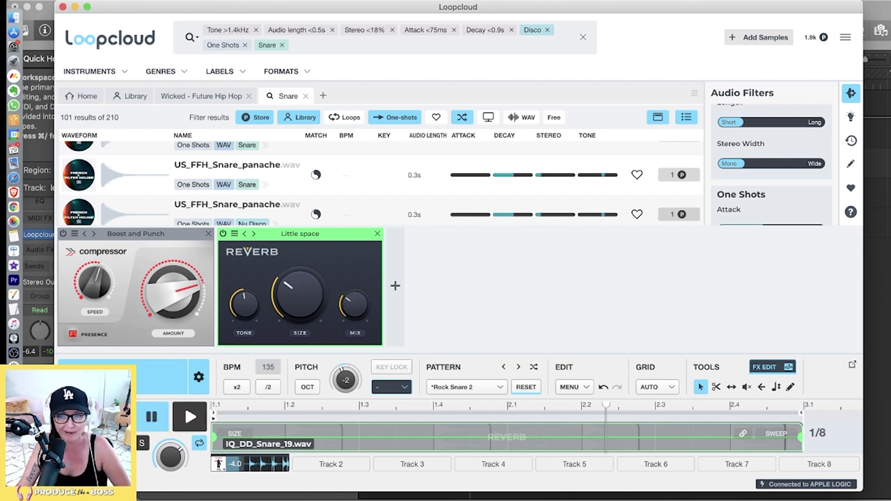
{"action": "key", "text": "space"}
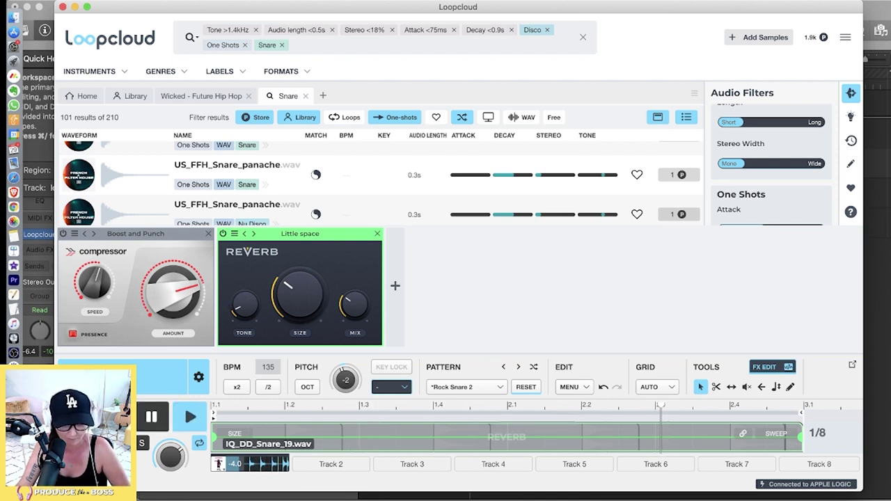
{"action": "key", "text": "space"}
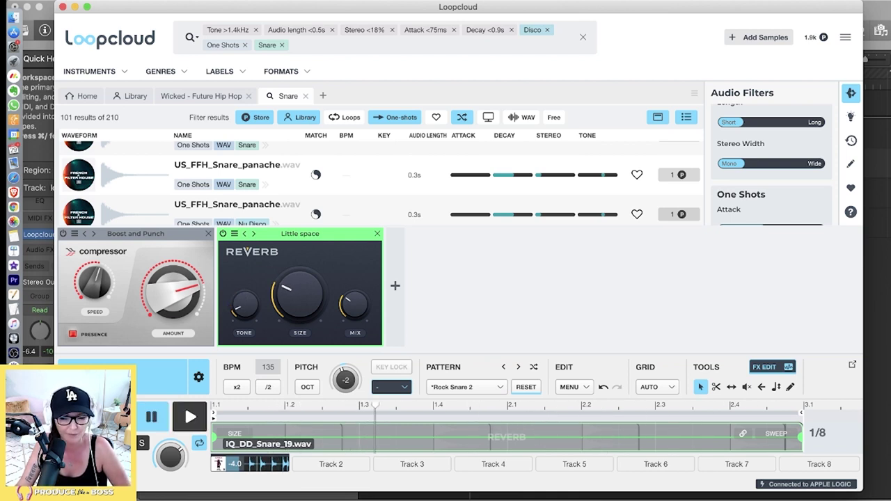
{"action": "key", "text": "space"}
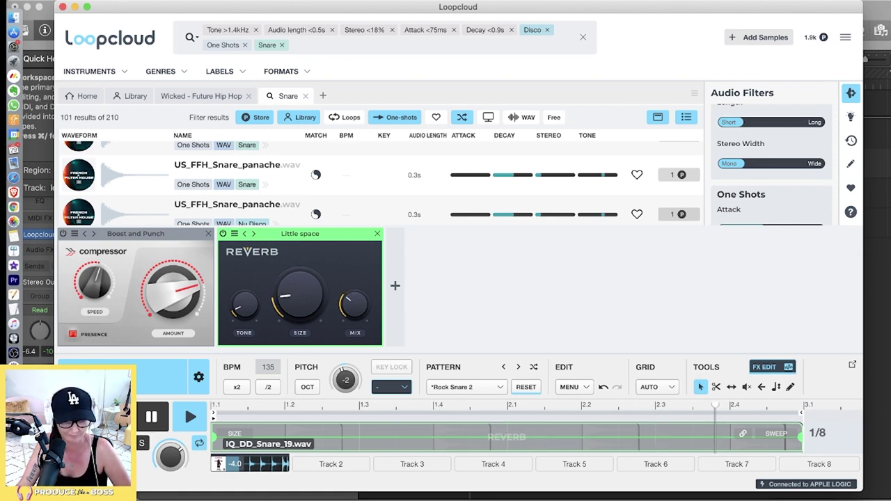
{"action": "key", "text": "space"}
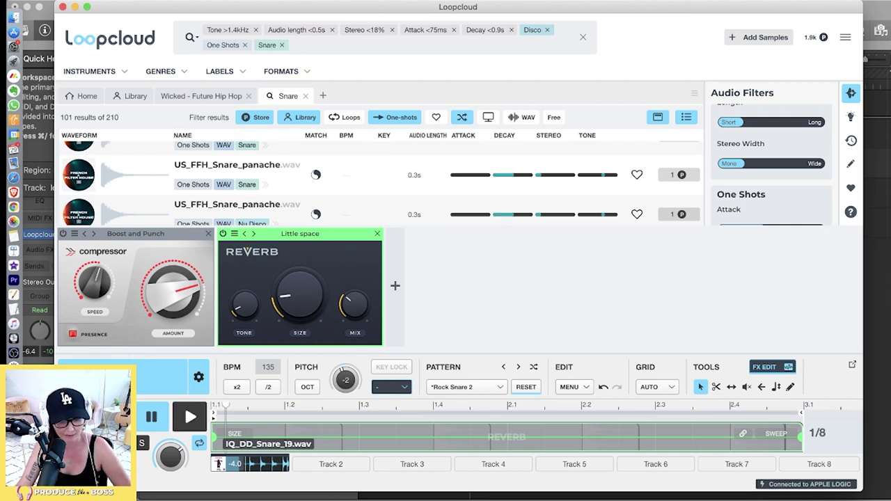
Move the Loopcloud window aside and delete the unprocessed IQ_DD_Snare_19 region at bar 1 in Logic
{"action": "left_click_drag", "start_coordinate": [278, 7], "coordinate": [719, 7]}
{"action": "left_click", "coordinate": [393, 223]}
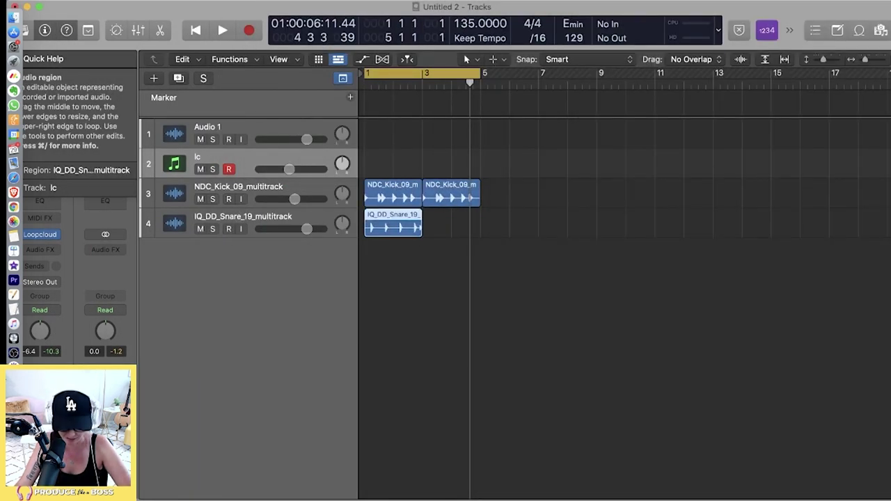
{"action": "key", "text": "Delete"}
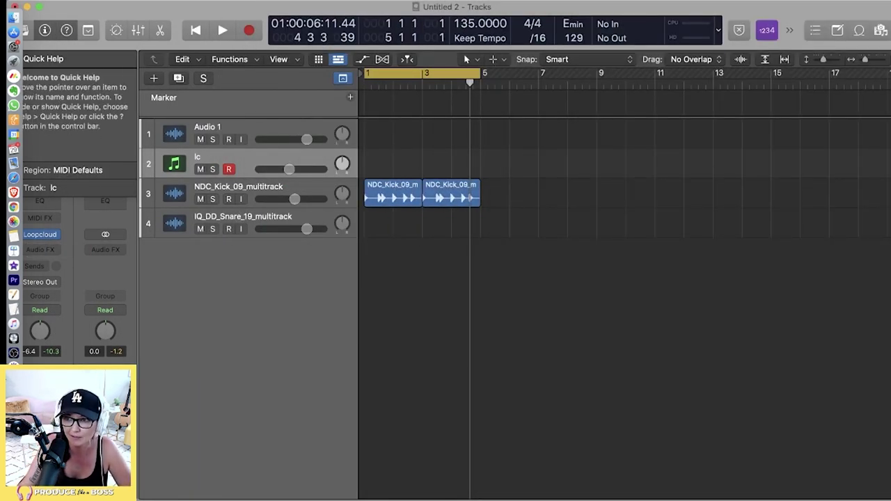
Export the processed snare mix from Loopcloud into Logic as a new track below the old snare, starting at bar 1
{"action": "key", "text": "super+Tab"}
{"action": "left_click_drag", "start_coordinate": [543, 376], "coordinate": [392, 273]}
{"action": "left_click", "coordinate": [392, 306]}
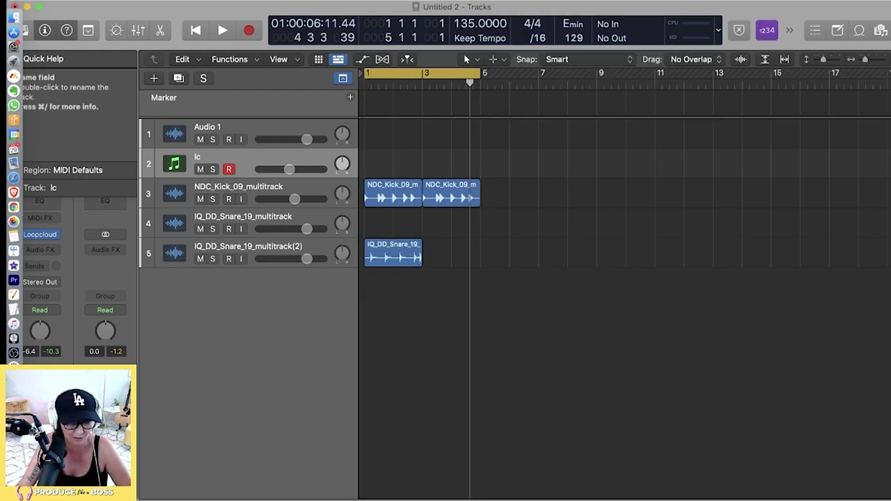
Mute the lc track and lower the new snare track's volume during playback
{"action": "left_click", "coordinate": [201, 170]}
{"action": "key", "text": "space"}
{"action": "left_click_drag", "start_coordinate": [307, 258], "coordinate": [284, 259]}
Repeat the processed snare region once so that it also fills bars 3 and 4
{"action": "left_click", "coordinate": [388, 253]}
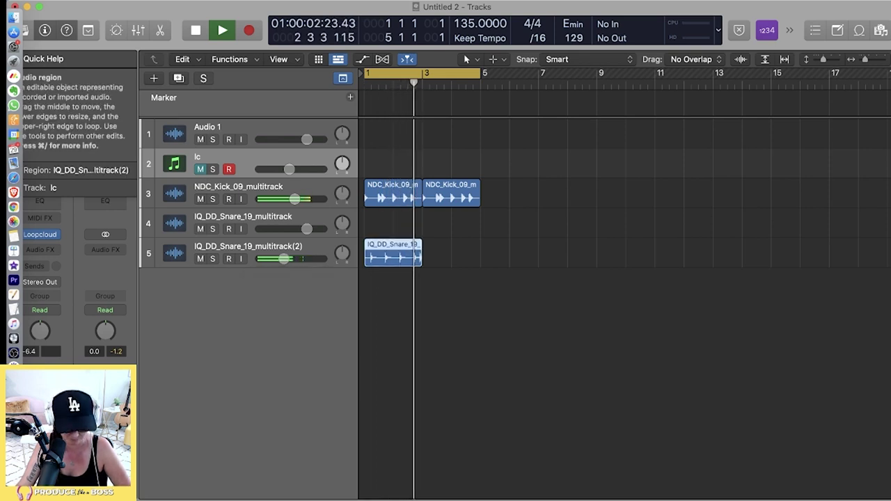
{"action": "key", "text": "super+r"}
Set the kick track's volume to 0.0 dB and raise the new snare track's volume to balance it
{"action": "left_click_drag", "start_coordinate": [295, 199], "coordinate": [307, 200]}
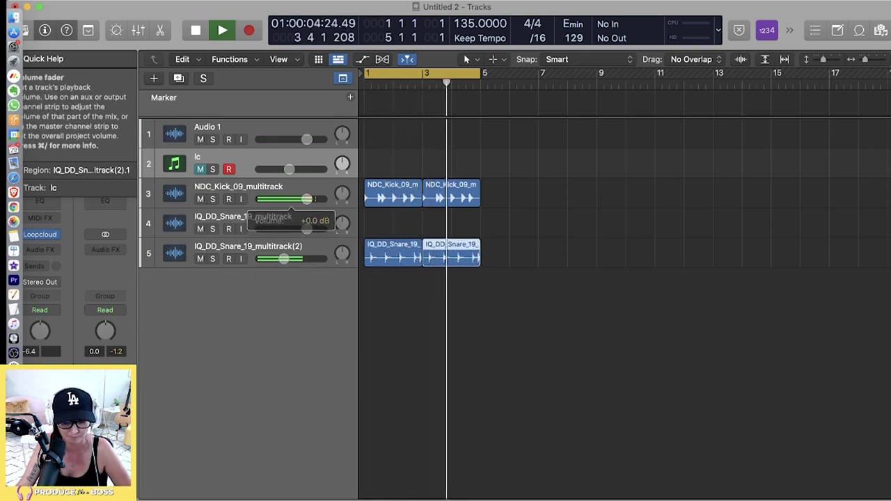
{"action": "left_click_drag", "start_coordinate": [283, 258], "coordinate": [291, 259]}
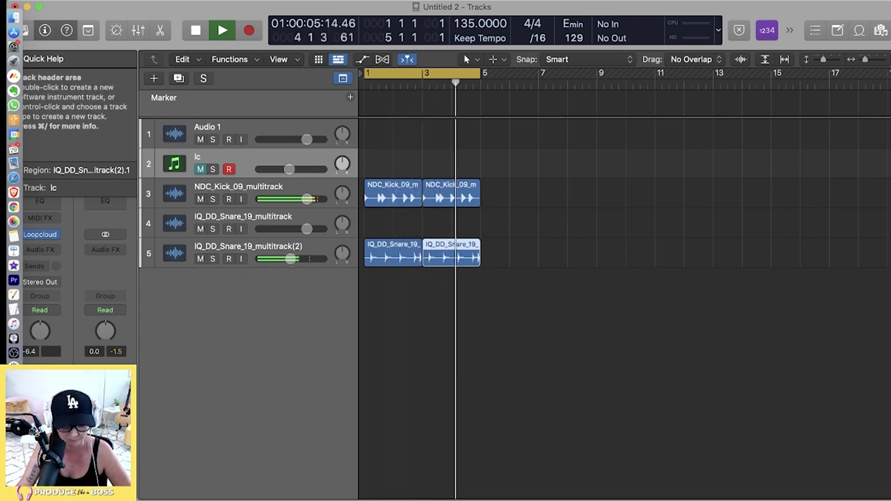
{"action": "left_click_drag", "start_coordinate": [291, 259], "coordinate": [299, 259]}
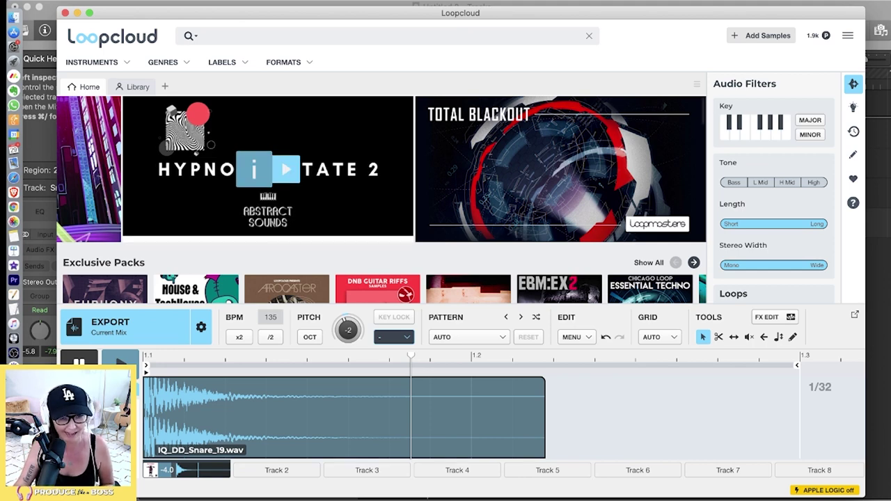
Search Loopcloud for Bass instrument samples in the Rock and Disco genres and preview UB2_110_D_004
{"action": "left_click", "coordinate": [97, 63]}
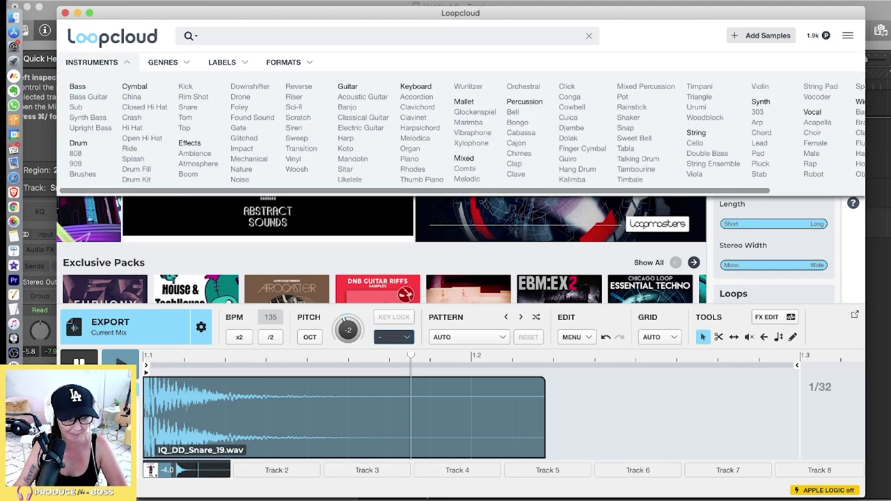
{"action": "left_click", "coordinate": [78, 87]}
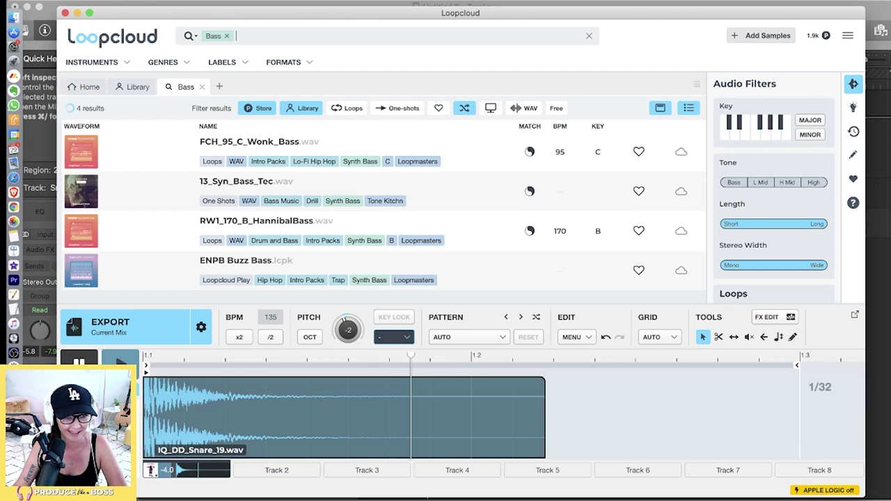
{"action": "left_click", "coordinate": [163, 63]}
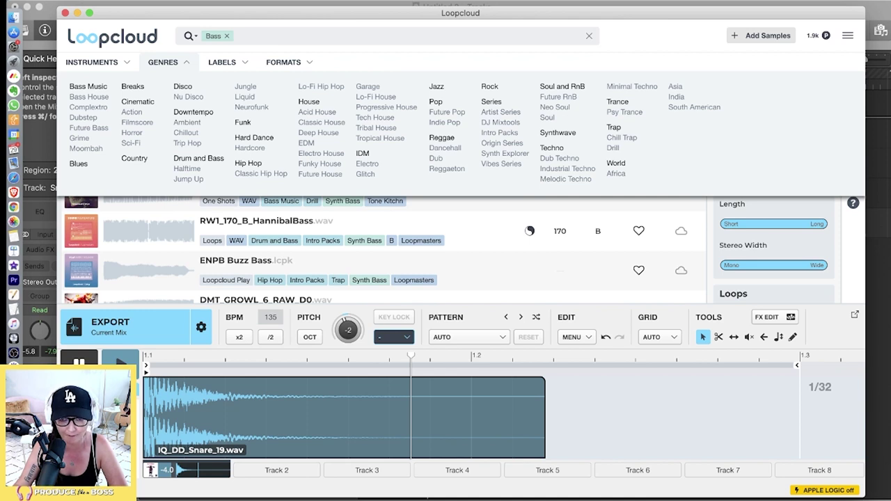
{"action": "left_click", "coordinate": [489, 87]}
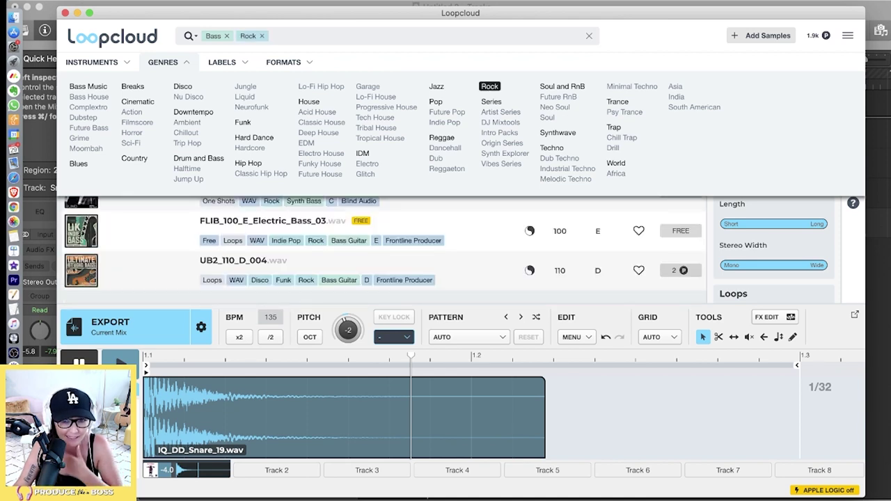
{"action": "left_click", "coordinate": [184, 86]}
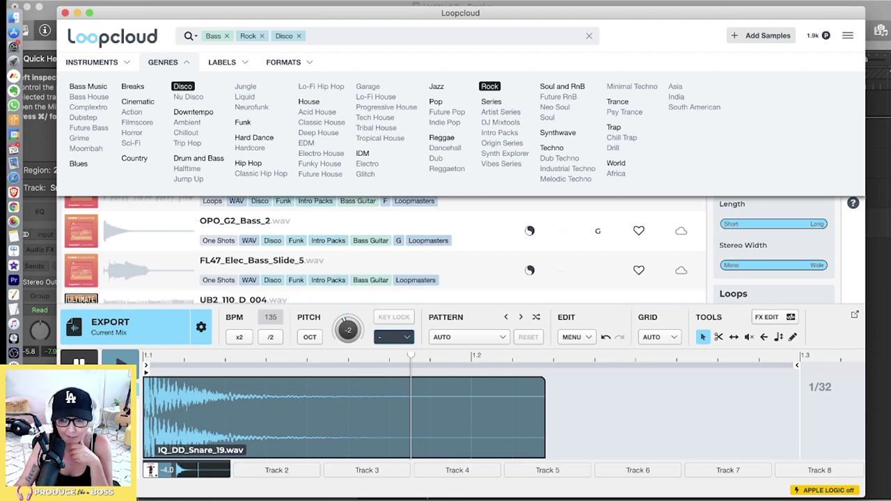
{"action": "left_click", "coordinate": [243, 299]}
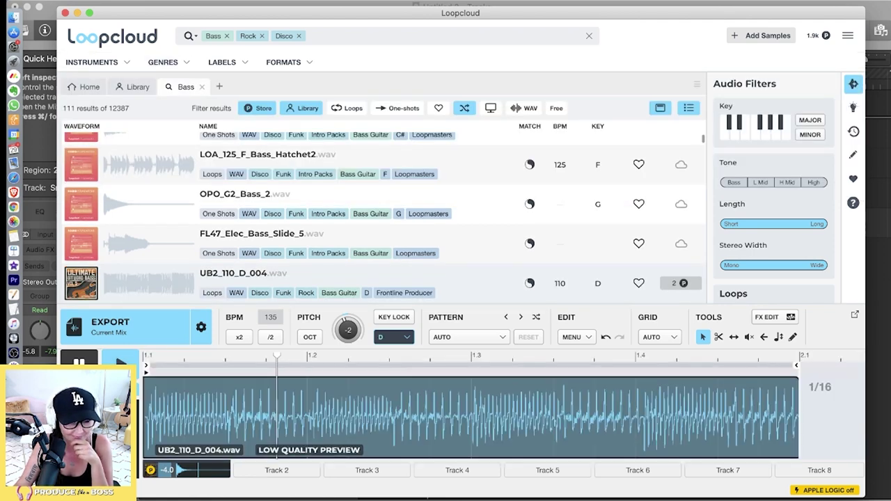
Move the Loopcloud window aside, record-enable the lc track in Logic and reopen its Loopcloud plug-in
{"action": "left_click_drag", "start_coordinate": [446, 12], "coordinate": [430, 328]}
{"action": "left_click", "coordinate": [430, 289]}
{"action": "left_click", "coordinate": [228, 169]}
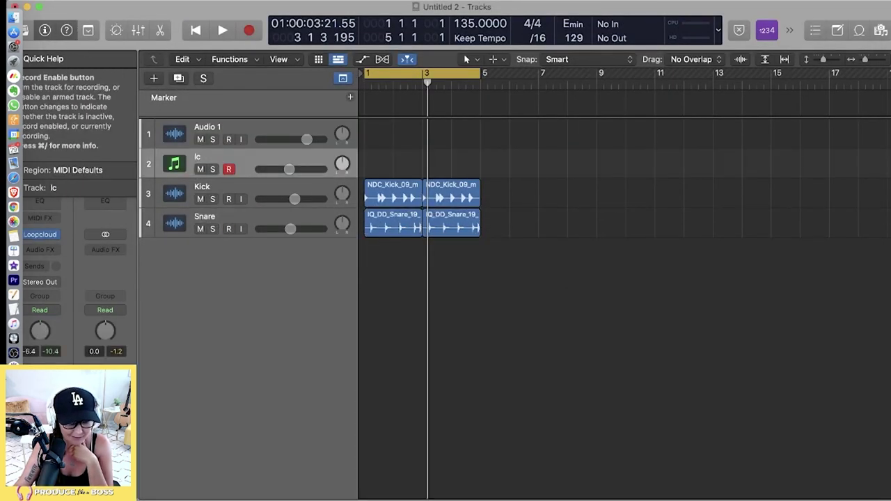
{"action": "left_click", "coordinate": [40, 235]}
{"action": "left_click_drag", "start_coordinate": [446, 327], "coordinate": [411, 46]}
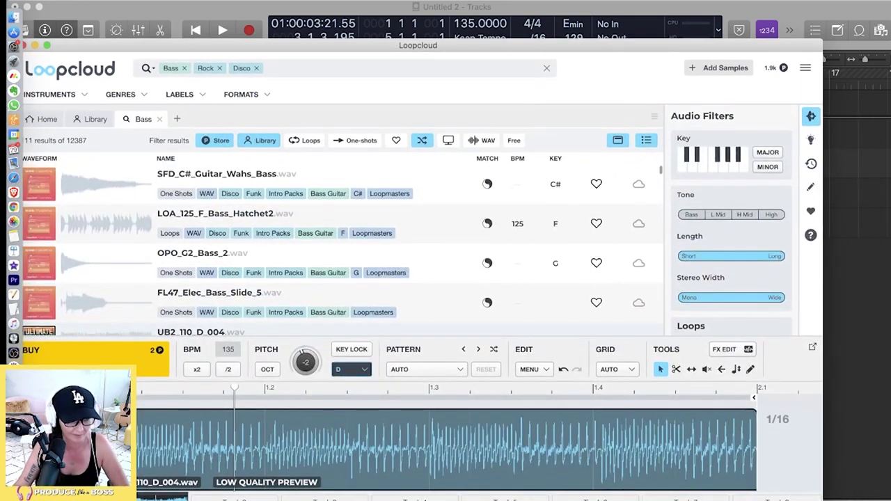
Audition the bass results starting from SFD_C#_Guitar_Wahs_Bass and load LOA_115_D_Bass_NoMess2
{"action": "left_click", "coordinate": [225, 184]}
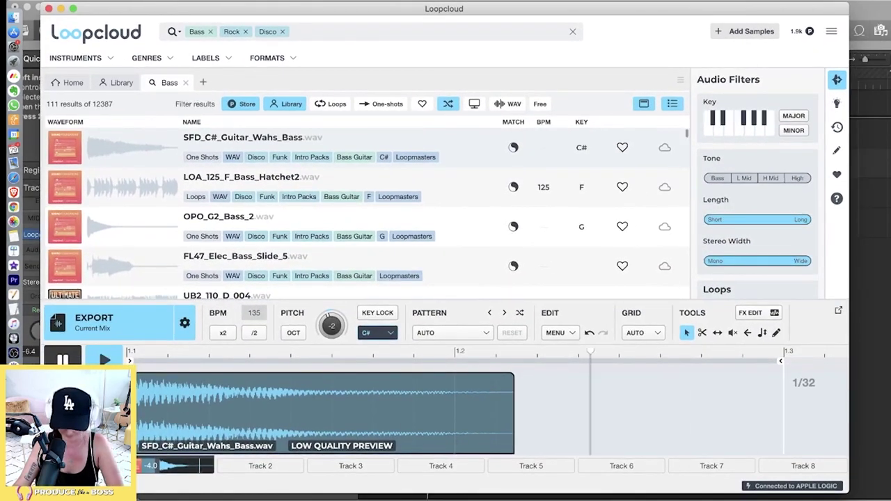
{"action": "left_click", "coordinate": [241, 177]}
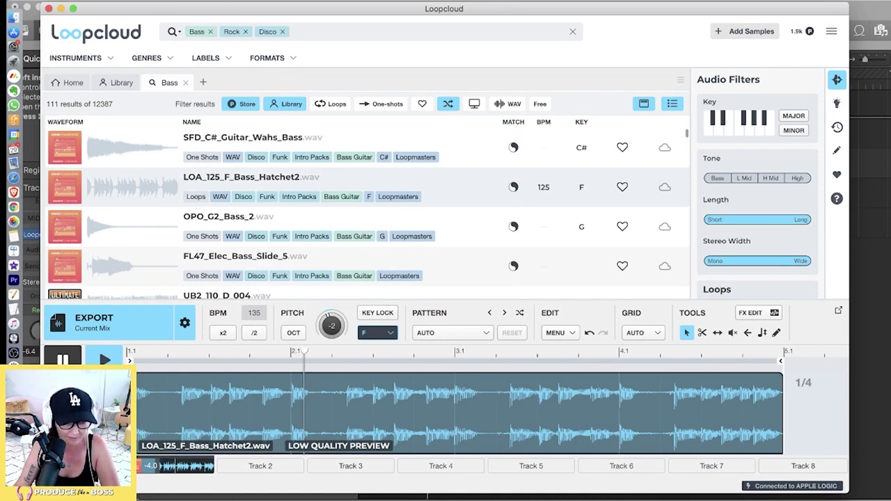
{"action": "key", "text": "Down"}
{"action": "key", "text": "Down"}
{"action": "key", "text": "Down"}
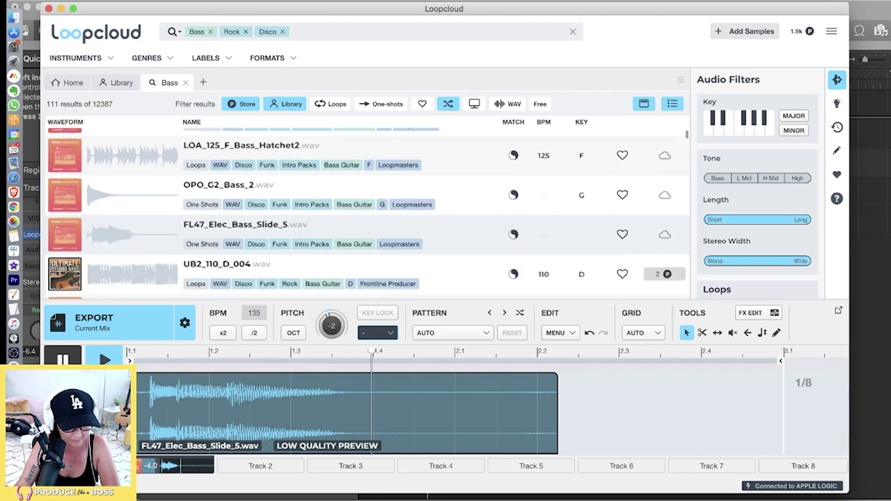
{"action": "key", "text": "Down"}
{"action": "scroll", "coordinate": [367, 213], "scroll_direction": "down", "scroll_amount": 10}
{"action": "scroll", "coordinate": [367, 213], "scroll_direction": "up", "scroll_amount": 8}
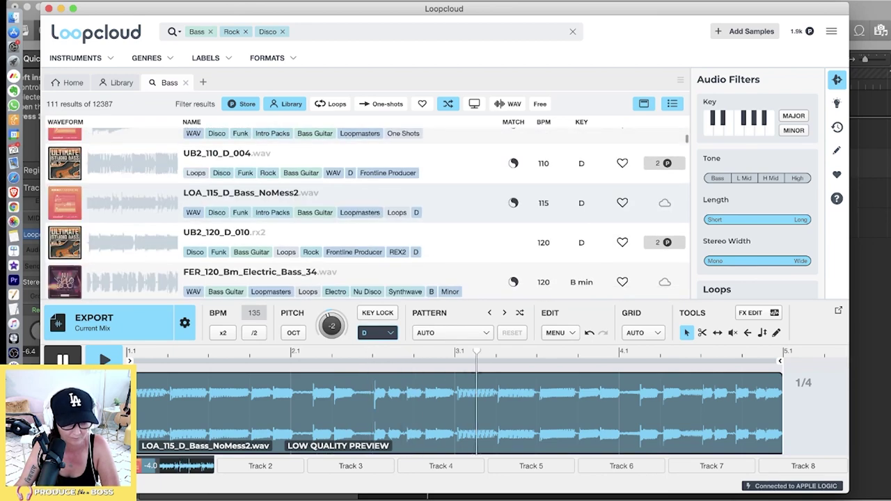
{"action": "key", "text": "Down"}
{"action": "key", "text": "Down"}
{"action": "key", "text": "Down"}
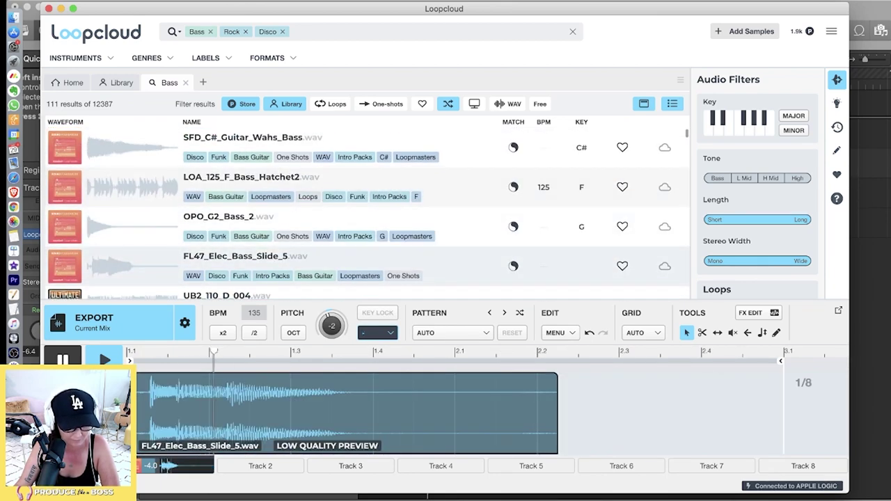
{"action": "key", "text": "Down"}
{"action": "key", "text": "Down"}
{"action": "key", "text": "Up"}
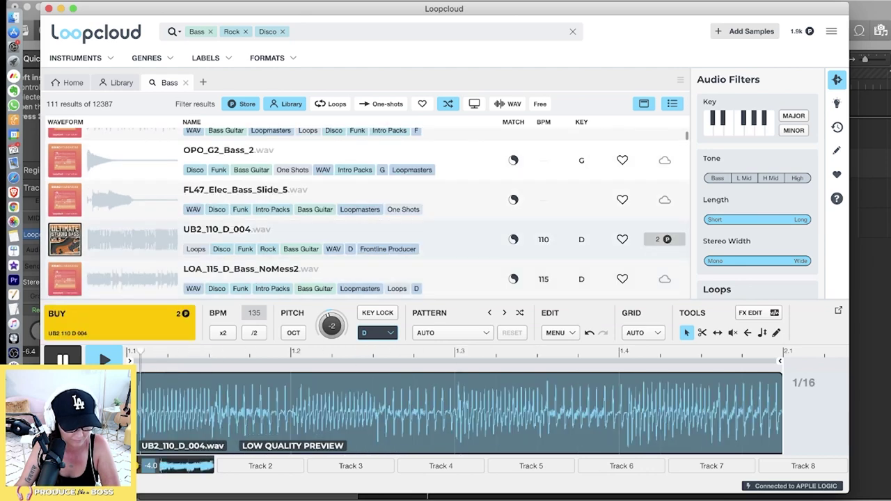
{"action": "key", "text": "Down"}
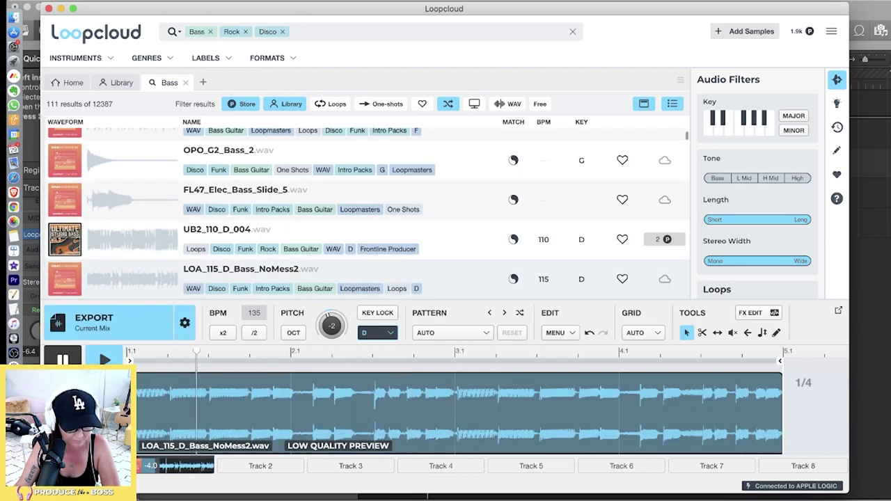
Set the pitch of LOA_115_D_Bass_NoMess2 to -3 semitones
{"action": "scroll", "coordinate": [368, 213], "scroll_direction": "down", "scroll_amount": 1}
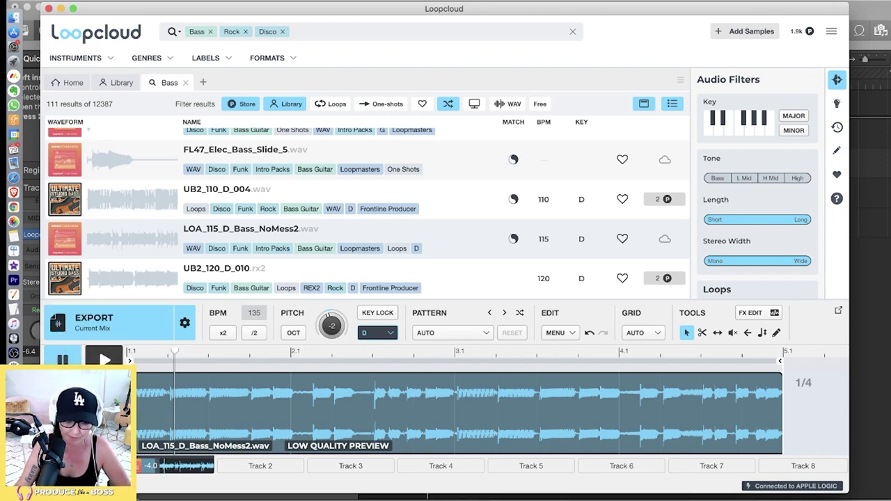
{"action": "left_click_drag", "start_coordinate": [332, 326], "coordinate": [332, 331]}
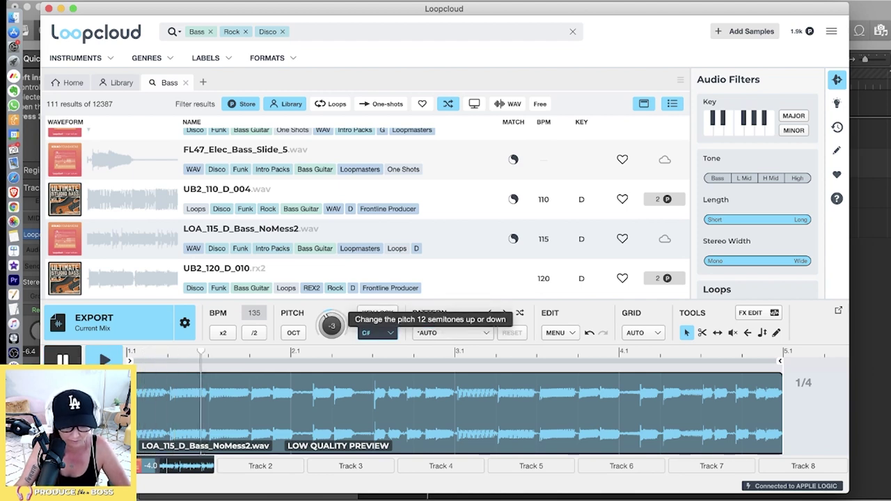
Lower the pitch of LOA_115_D_Bass_NoMess2 to -6 semitones and audition it together with the Logic drums
{"action": "scroll", "coordinate": [332, 325], "scroll_direction": "down", "scroll_amount": 1}
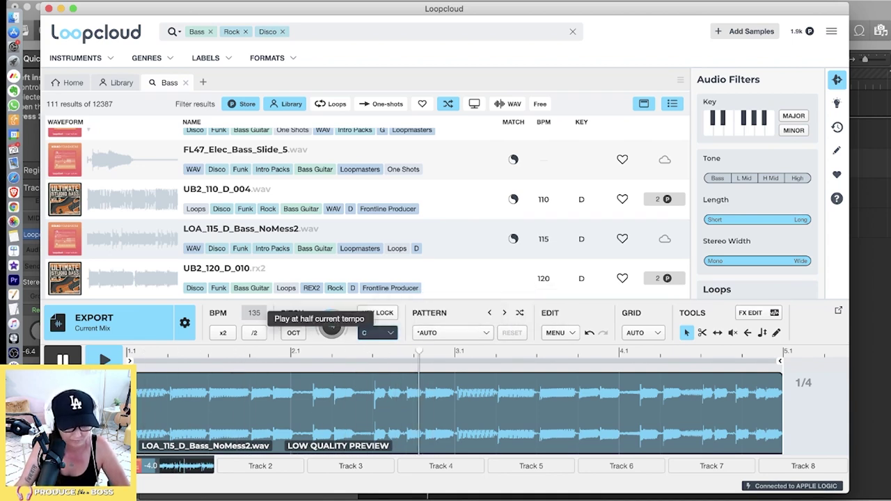
{"action": "scroll", "coordinate": [332, 325], "scroll_direction": "down", "scroll_amount": 2}
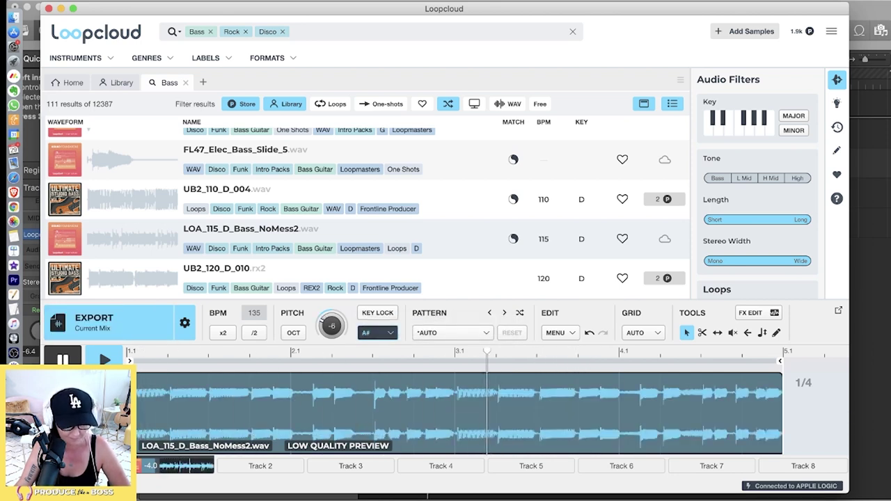
{"action": "key", "text": "space"}
{"action": "key", "text": "super+Tab"}
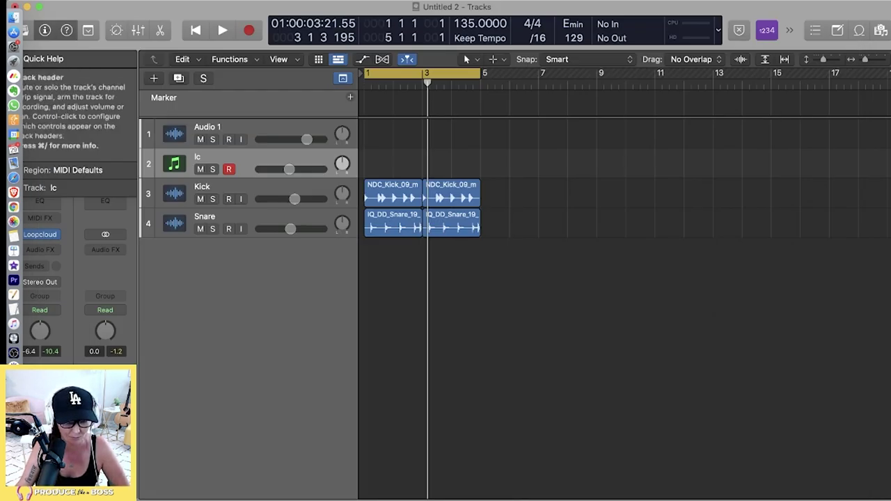
{"action": "key", "text": "space"}
{"action": "key", "text": "super+Tab"}
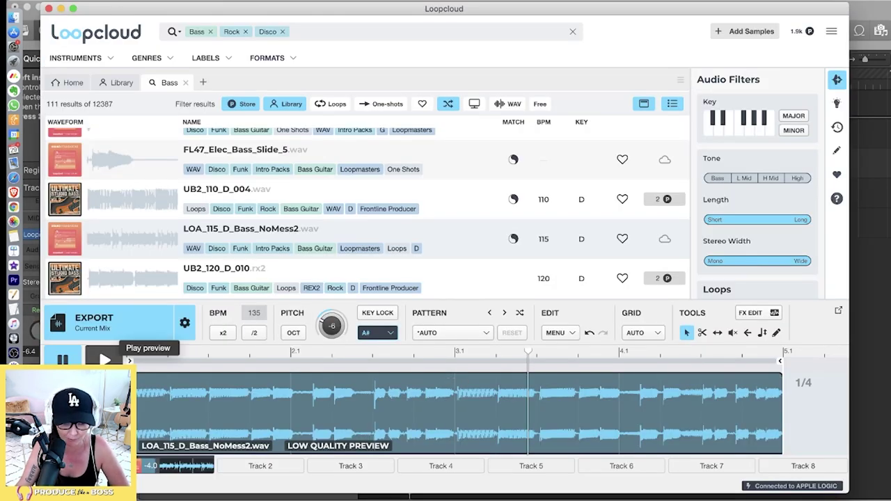
{"action": "left_click", "coordinate": [104, 359]}
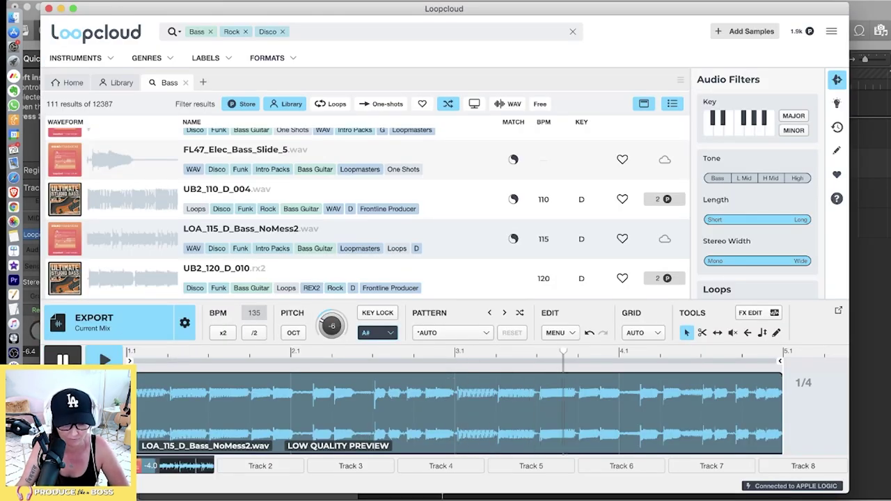
Raise the lc track's volume in Logic to -1.3 dB and bring the Loopcloud window back into full view
{"action": "left_click_drag", "start_coordinate": [209, 9], "coordinate": [202, 209]}
{"action": "mouse_move", "coordinate": [289, 169]}
{"action": "left_mouse_down"}
{"action": "mouse_move", "coordinate": [313, 169]}
{"action": "mouse_move", "coordinate": [280, 169]}
{"action": "mouse_move", "coordinate": [303, 169]}
{"action": "left_mouse_up"}
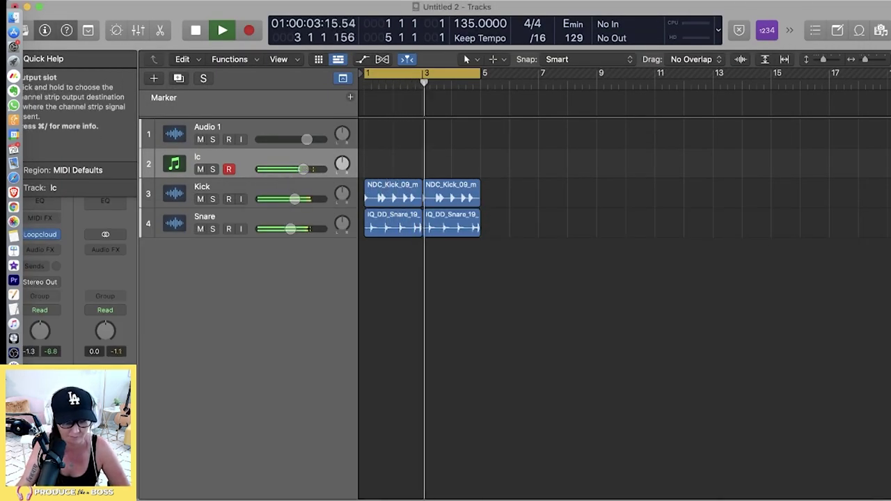
{"action": "left_click", "coordinate": [14, 369]}
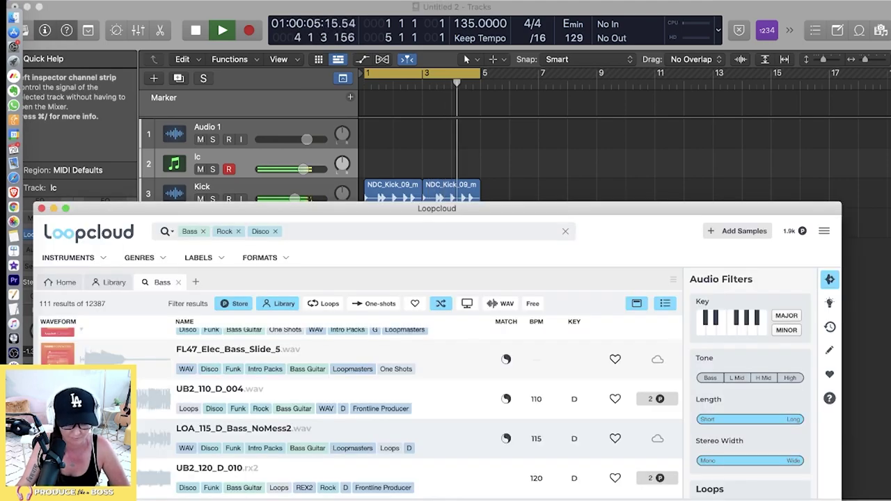
{"action": "left_click_drag", "start_coordinate": [390, 207], "coordinate": [435, 119]}
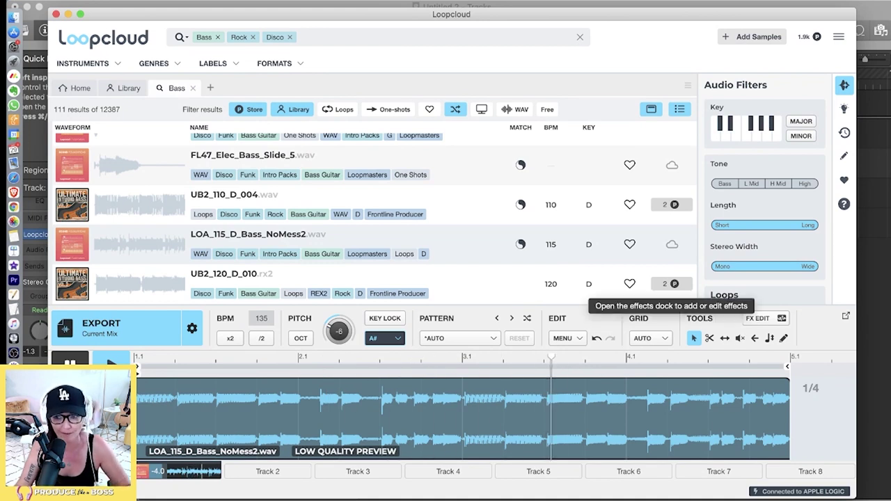
Add the Tonebox preset A Dash Of Fuzz to the bass loop in the effects dock
{"action": "left_click", "coordinate": [758, 318]}
{"action": "left_click", "coordinate": [451, 282]}
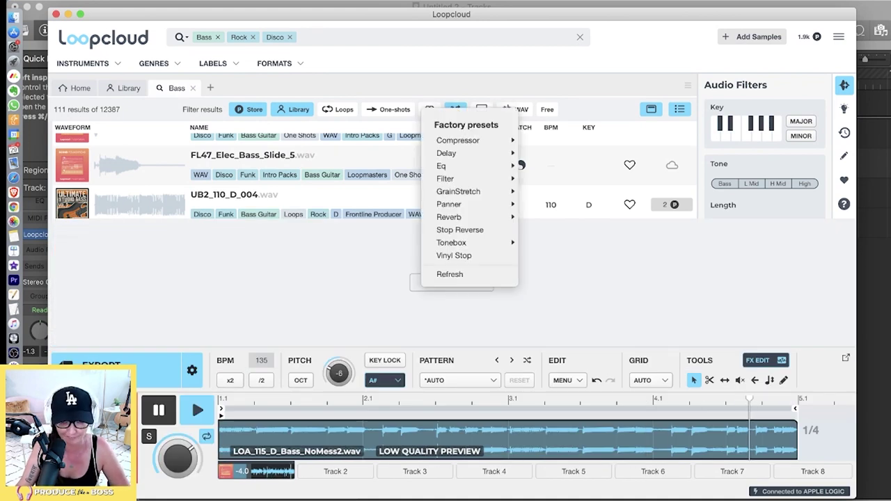
{"action": "mouse_move", "coordinate": [458, 140]}
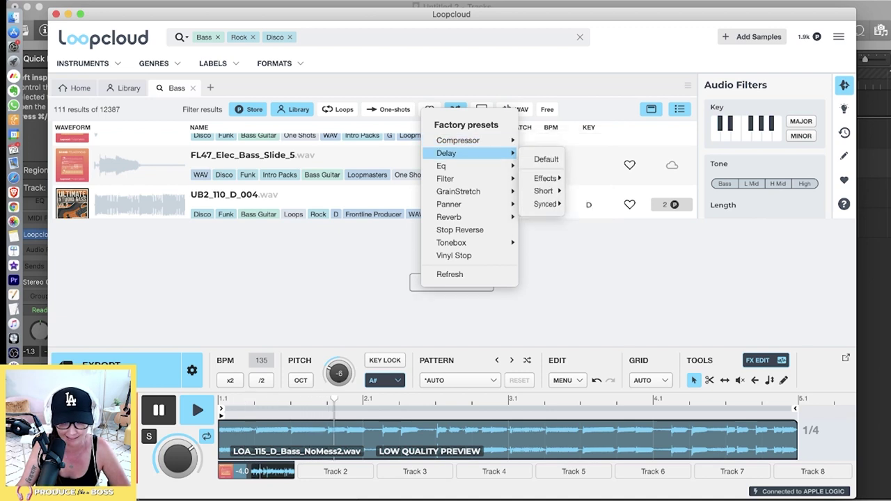
{"action": "mouse_move", "coordinate": [451, 242]}
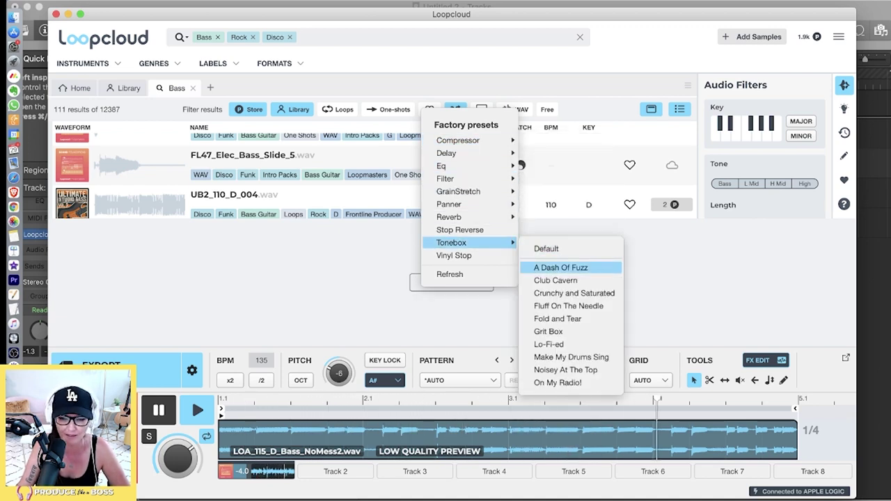
{"action": "left_click", "coordinate": [561, 267]}
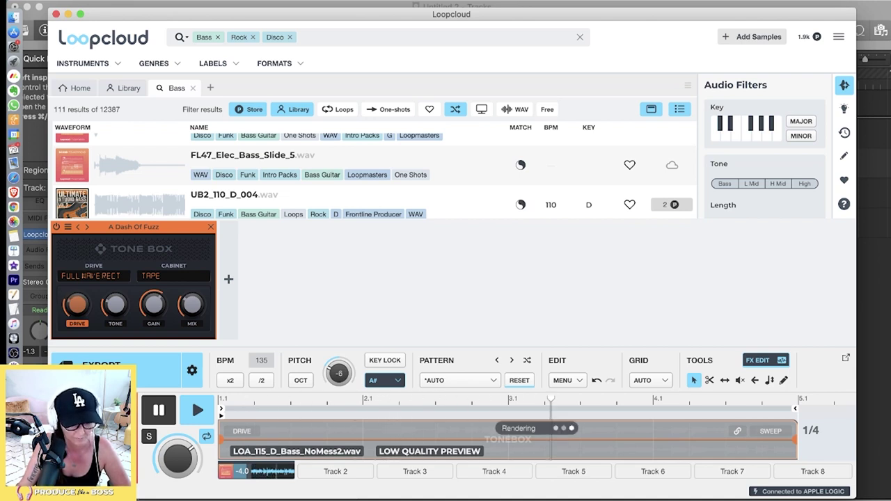
{"action": "key", "text": "space"}
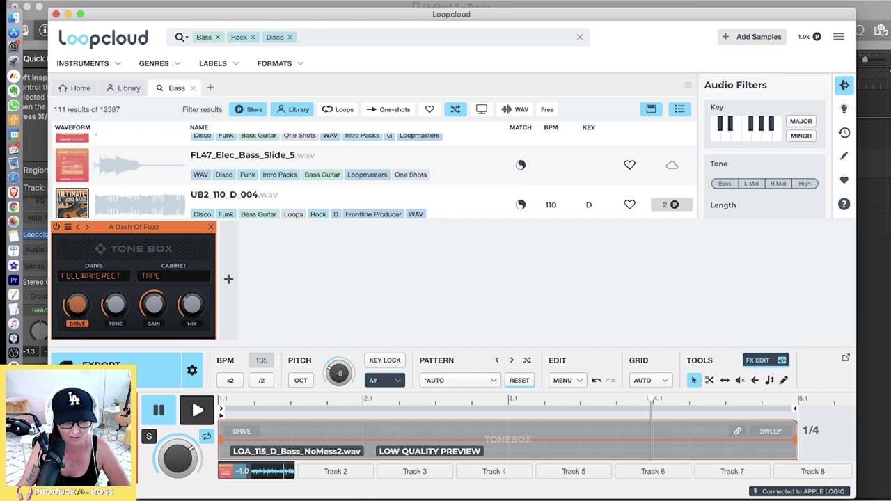
Add the Compressor preset Nice and Easy after the Tonebox and raise its Amount to about halfway
{"action": "left_click", "coordinate": [228, 279]}
{"action": "mouse_move", "coordinate": [255, 148]}
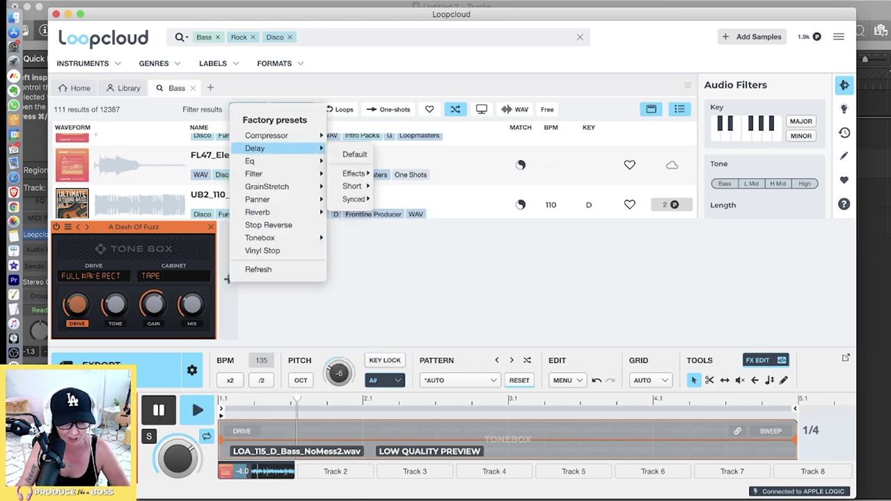
{"action": "mouse_move", "coordinate": [275, 136]}
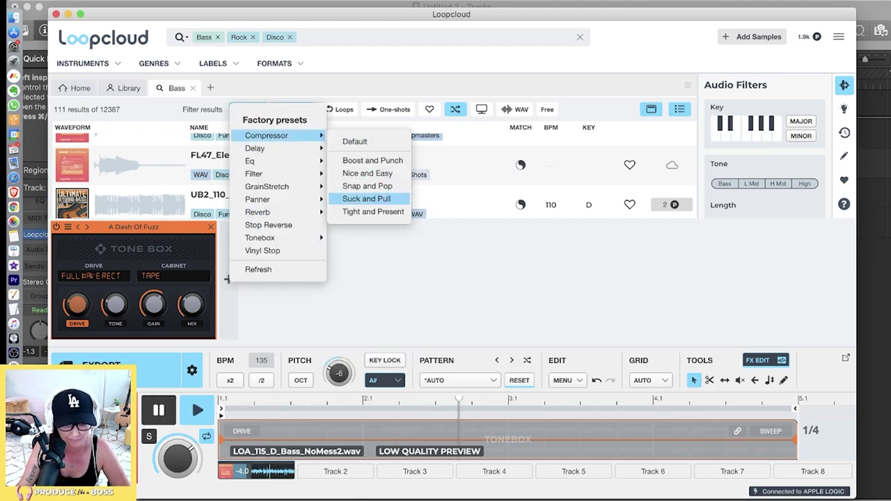
{"action": "left_click", "coordinate": [367, 173]}
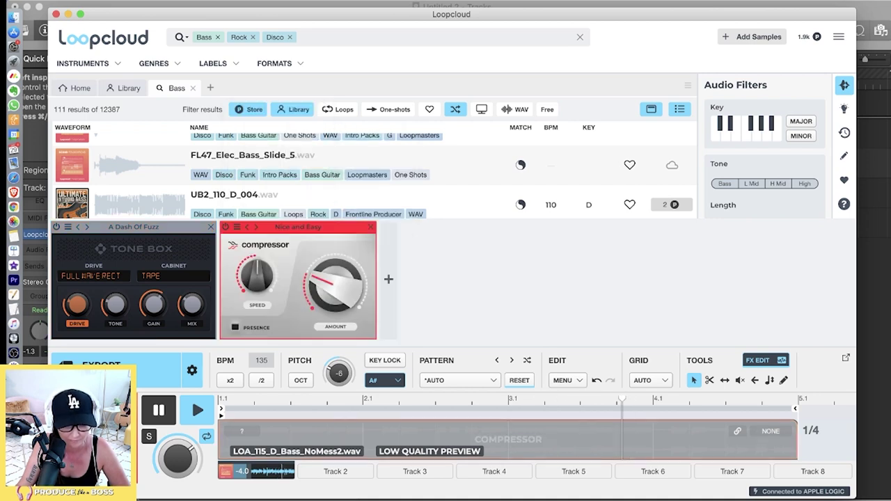
{"action": "left_click_drag", "start_coordinate": [336, 285], "coordinate": [335, 253]}
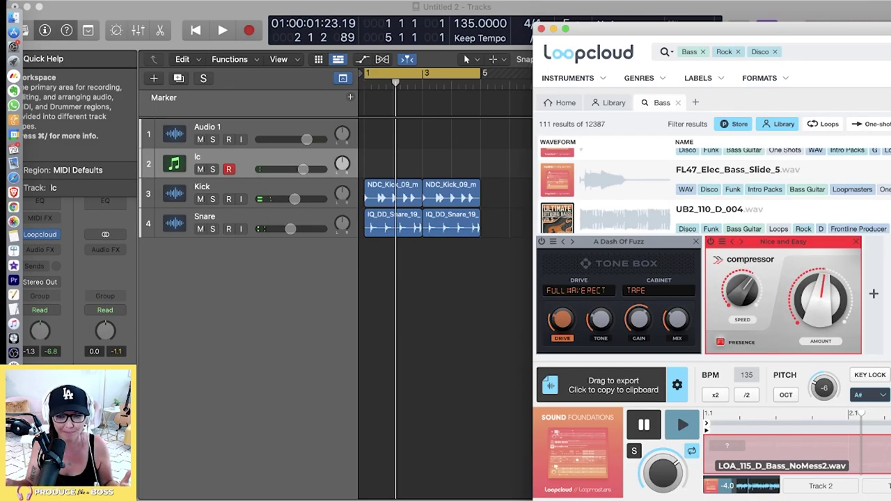
Export the processed bass mix to bar 1 of a new Logic track directly below lc, and mute lc
{"action": "left_click_drag", "start_coordinate": [601, 385], "coordinate": [363, 273]}
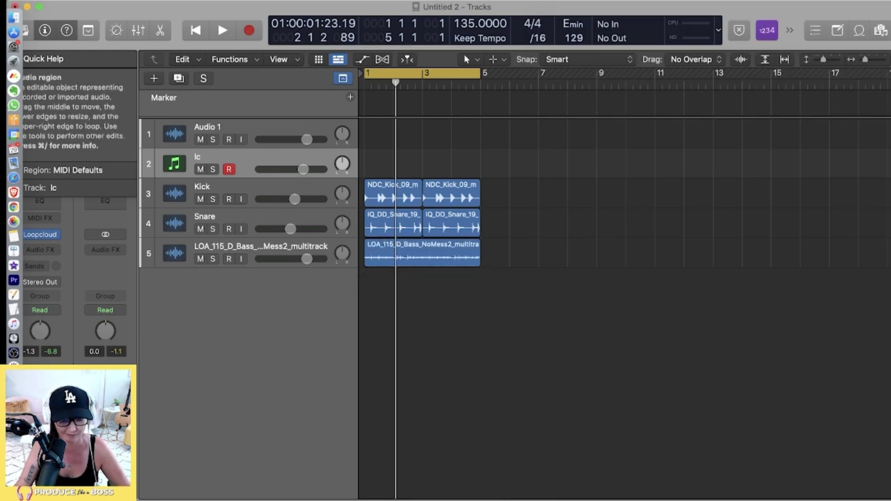
{"action": "left_click", "coordinate": [200, 169]}
{"action": "left_click_drag", "start_coordinate": [230, 252], "coordinate": [230, 194]}
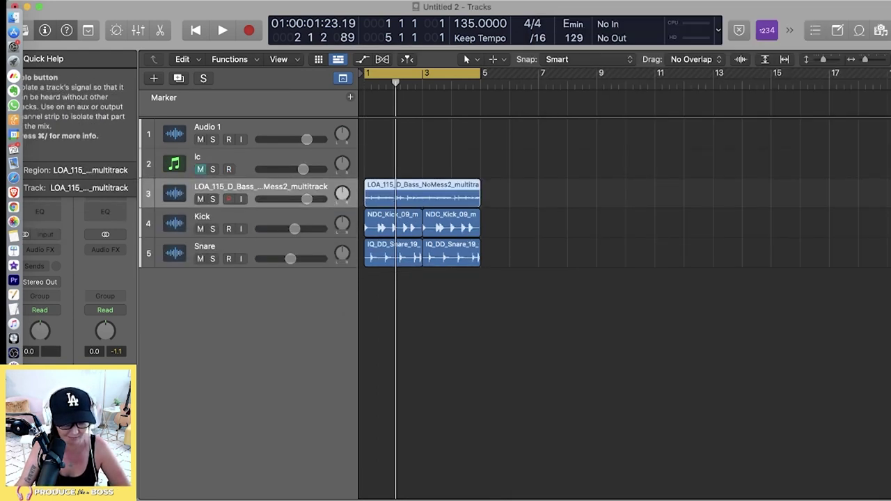
Audition the bass track in solo, toggle the metronome click on, and take the track out of solo
{"action": "left_click", "coordinate": [213, 199]}
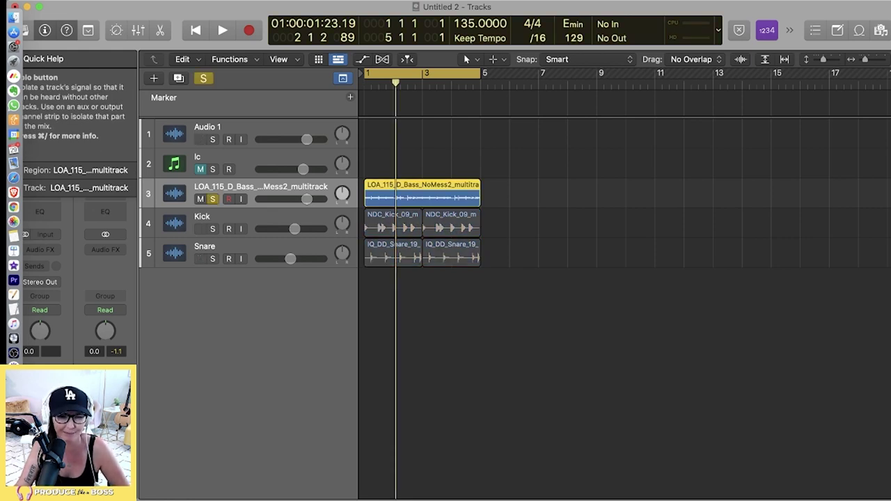
{"action": "key", "text": "space"}
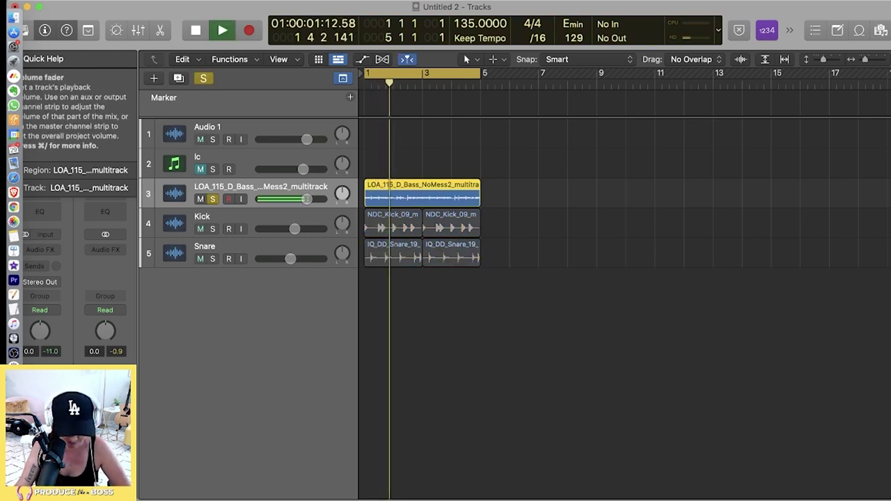
{"action": "key", "text": "k"}
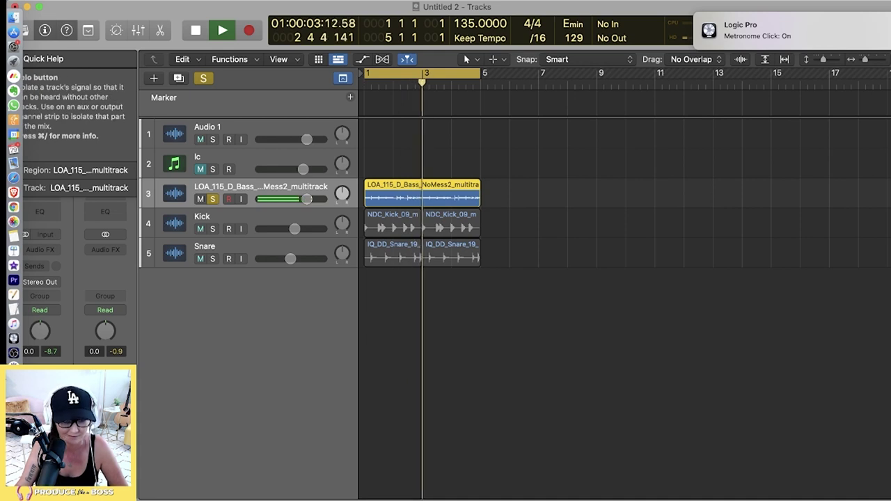
{"action": "key", "text": "space"}
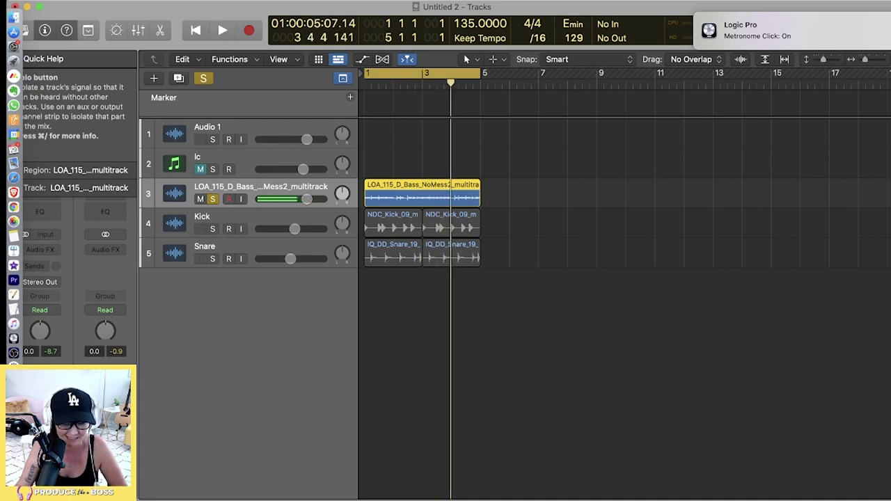
{"action": "key", "text": "s"}
Play the bass with the kick and snare and set the bass track's volume to -0.6 dB
{"action": "key", "text": "space"}
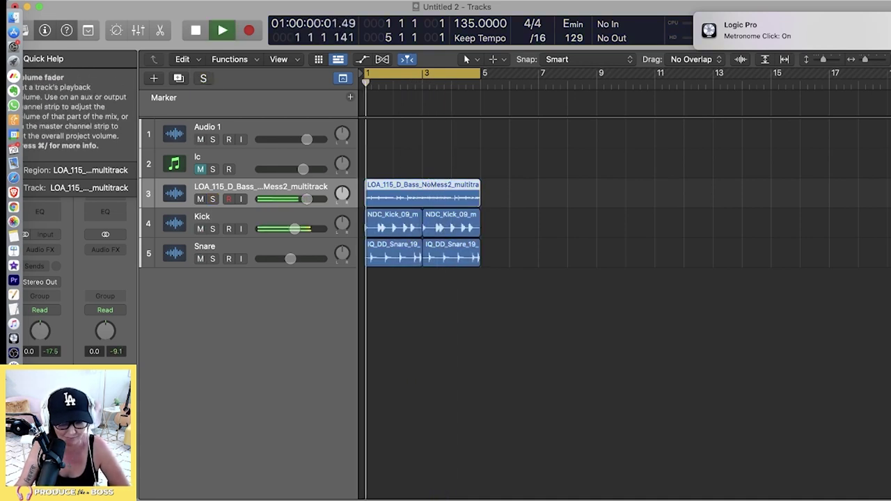
{"action": "left_click_drag", "start_coordinate": [307, 200], "coordinate": [305, 199]}
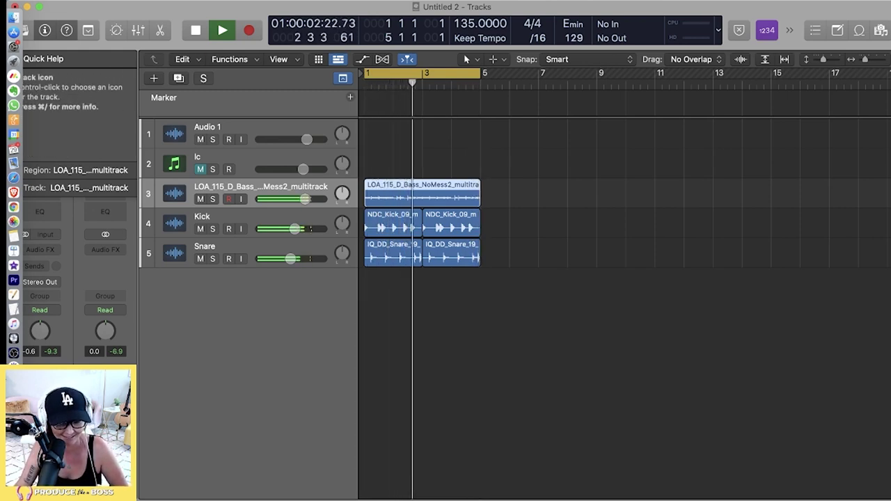
{"action": "key", "text": "space"}
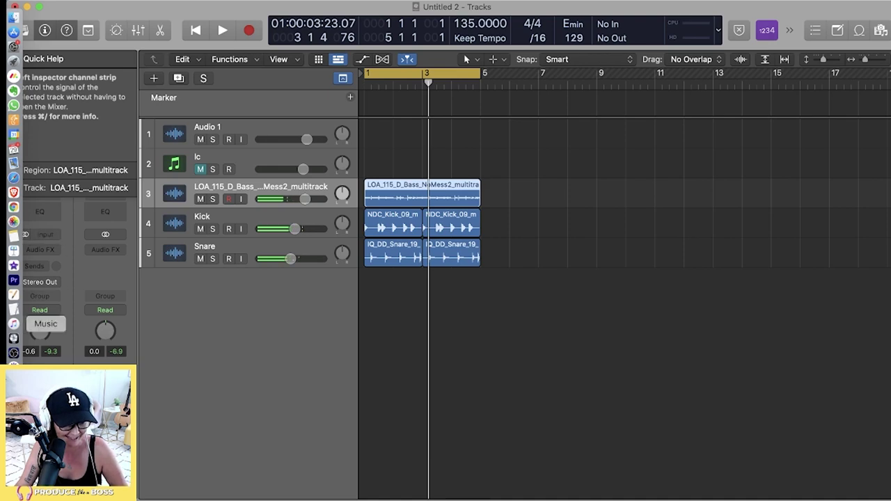
Switch back to Loopcloud, preview the unprocessed LOA_115_D_Bass_NoMess2 and find rhythmic matches for it
{"action": "key", "text": "super+Tab"}
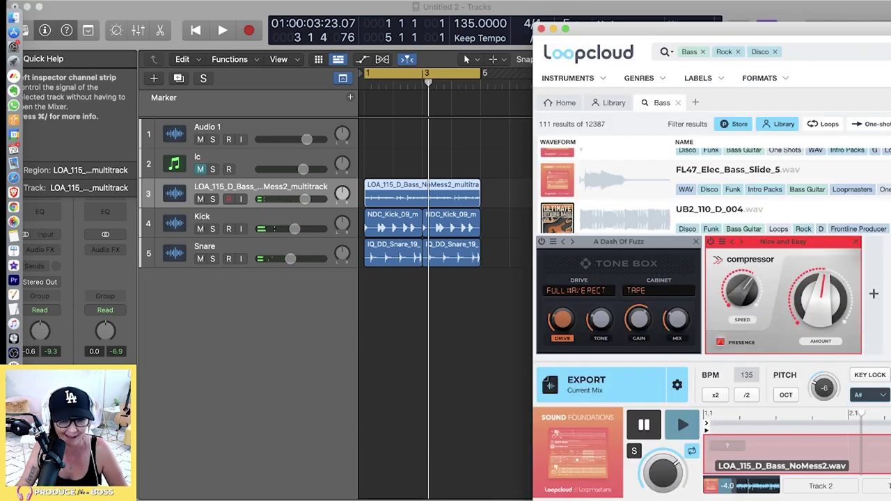
{"action": "left_click_drag", "start_coordinate": [648, 29], "coordinate": [613, 19]}
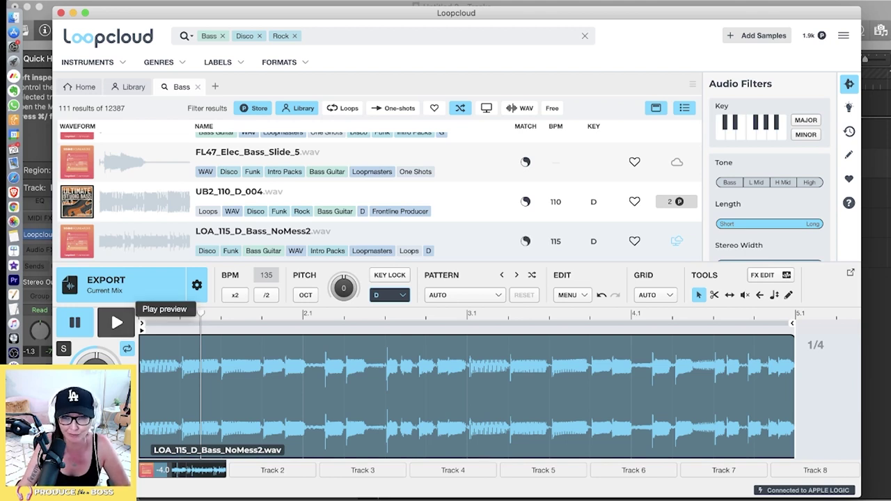
{"action": "left_click", "coordinate": [112, 315]}
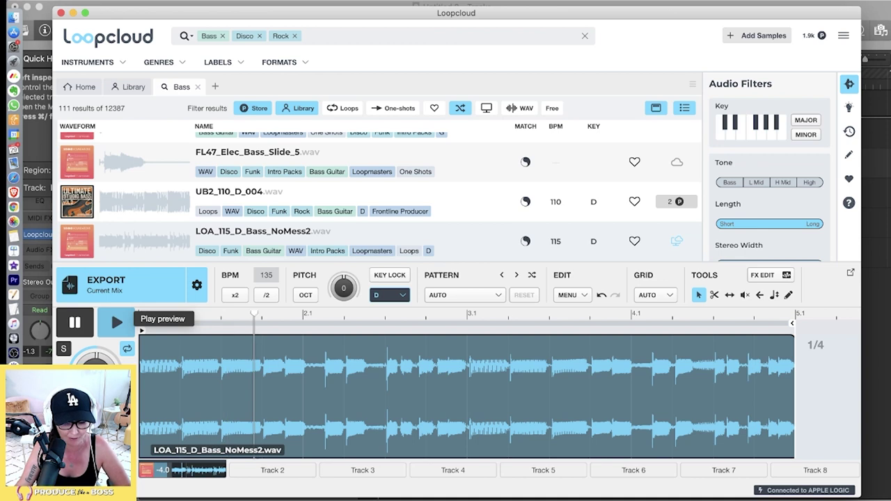
{"action": "left_click", "coordinate": [74, 322]}
{"action": "left_click", "coordinate": [526, 241]}
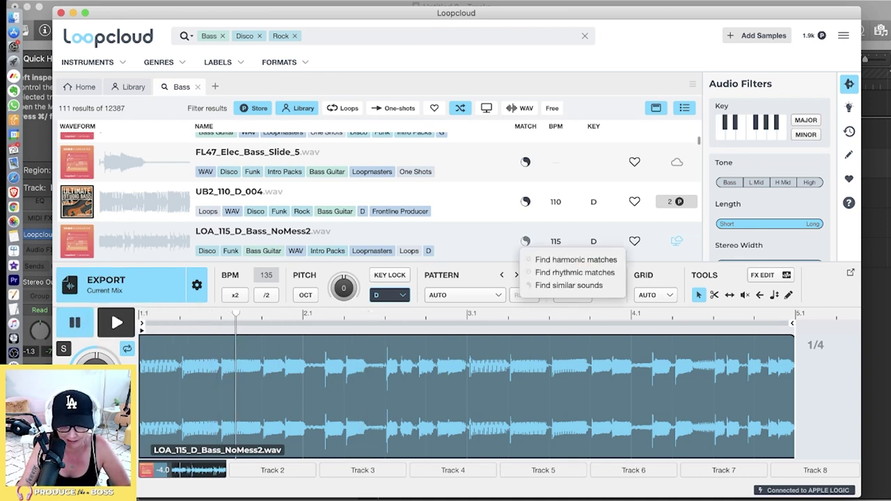
{"action": "left_click", "coordinate": [566, 271]}
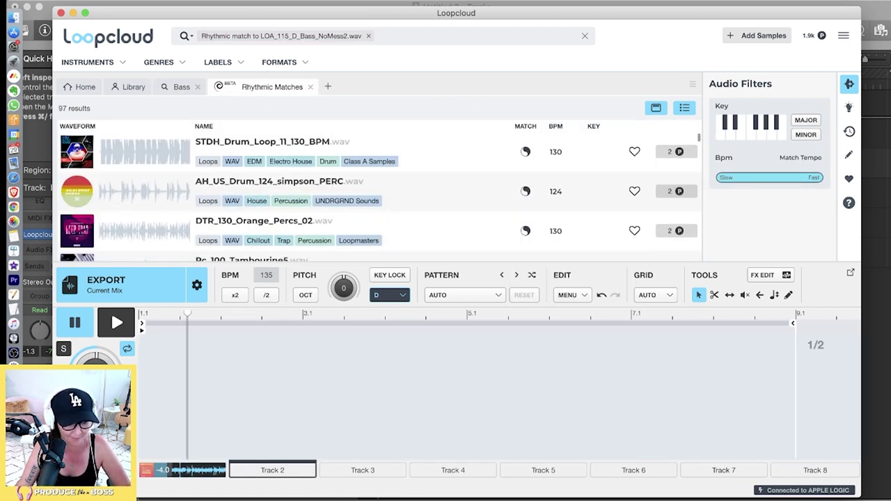
Preview the rhythmic matches one after another from STDH_Drum_Loop_11_130_BPM to Pc_100_Tambourine5
{"action": "left_click", "coordinate": [272, 151]}
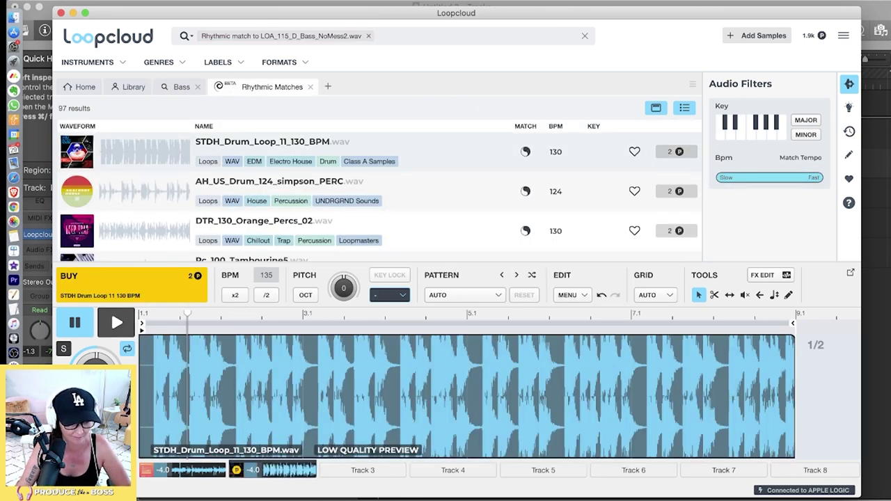
{"action": "left_click", "coordinate": [113, 316]}
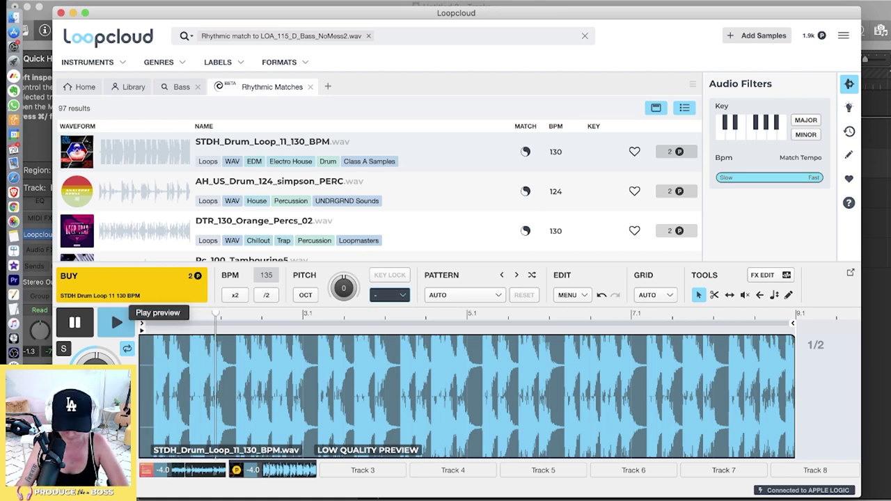
{"action": "key", "text": "Down"}
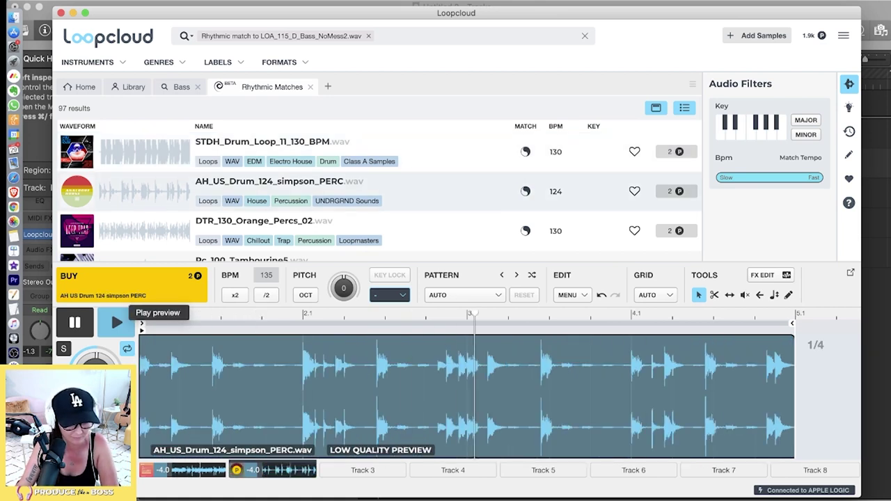
{"action": "key", "text": "Down"}
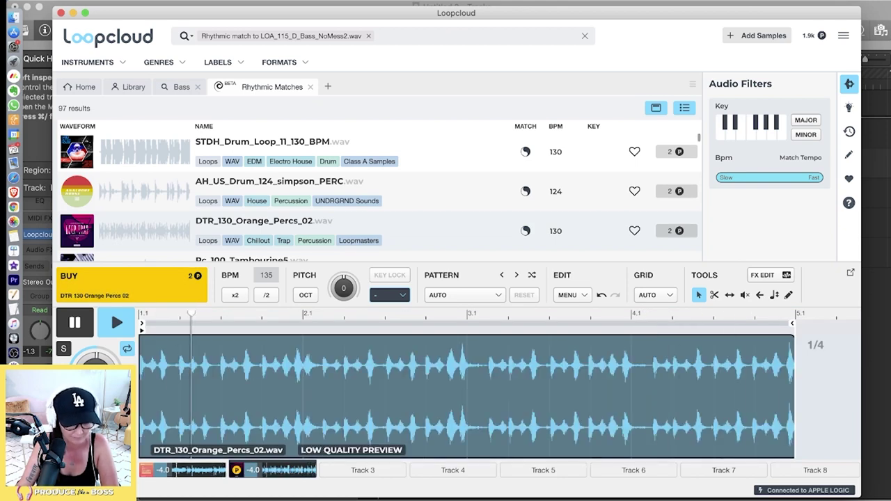
{"action": "key", "text": "Down"}
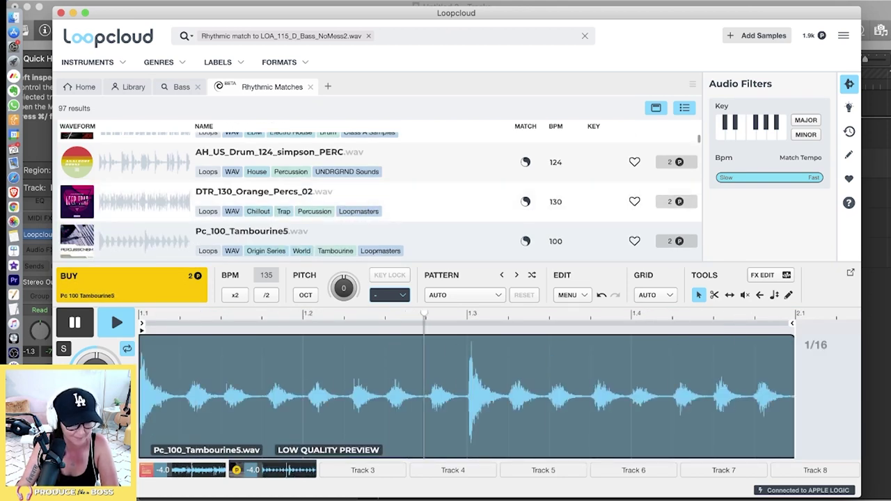
{"action": "key", "text": "space"}
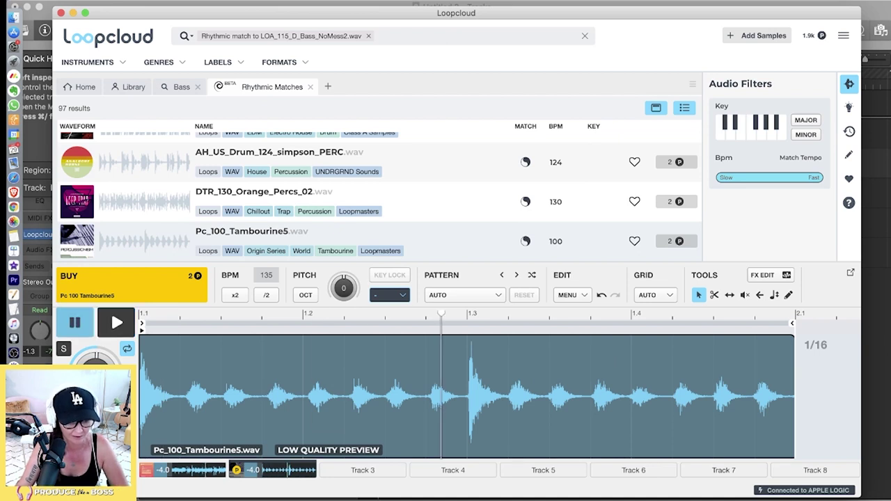
Clear the loaded samples from Track 1 and Track 2
{"action": "right_click", "coordinate": [198, 468]}
{"action": "left_click", "coordinate": [232, 416]}
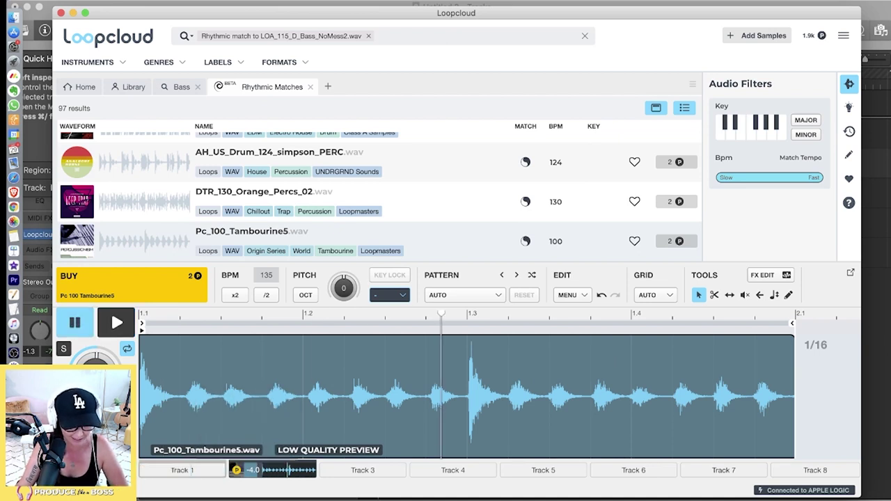
{"action": "right_click", "coordinate": [266, 471]}
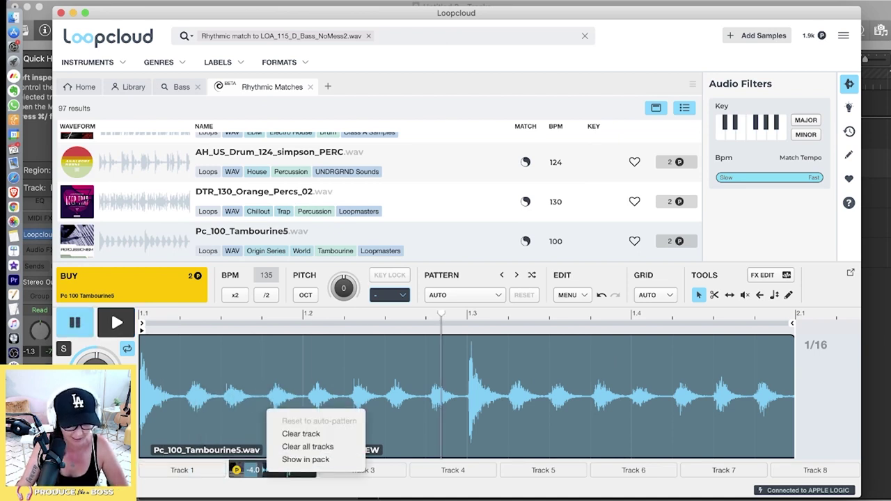
{"action": "left_click", "coordinate": [300, 434]}
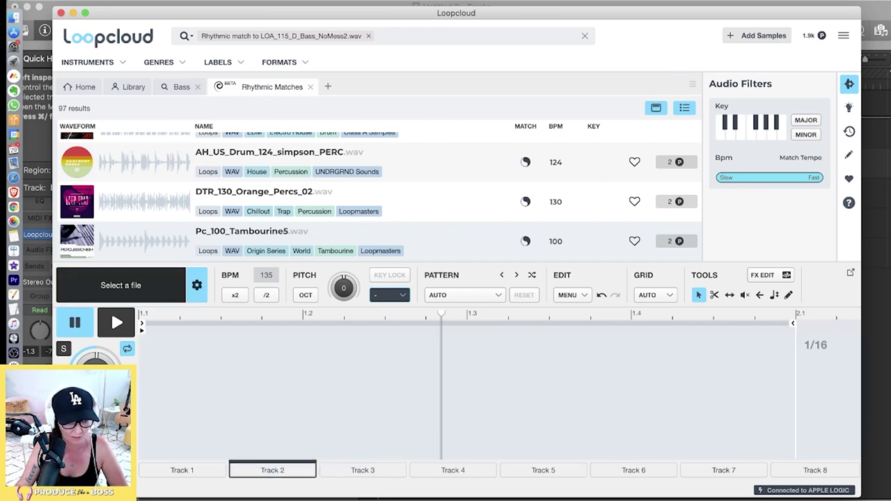
Audition the matches from DTR_130_Orange_Percs_02 to SPE_120_Stomp_Clap_Tops without the bass, and go back to Pc_100_Tambourine5
{"action": "left_click", "coordinate": [263, 201]}
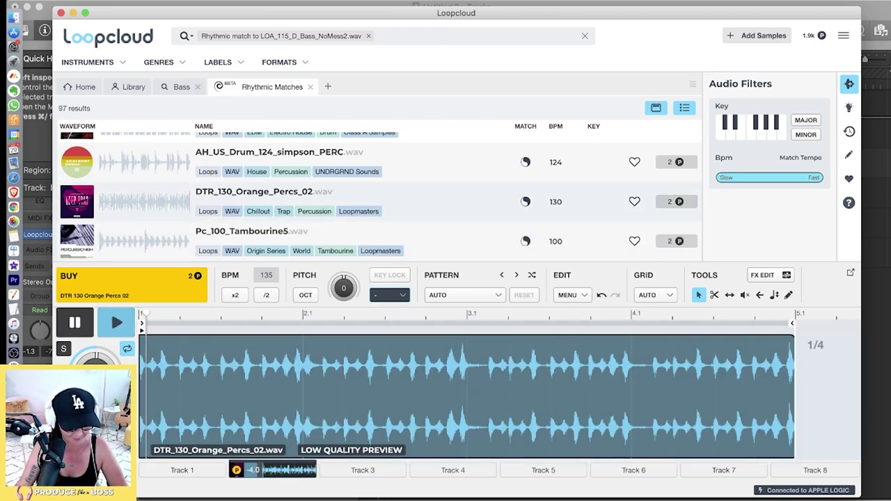
{"action": "key", "text": "Down"}
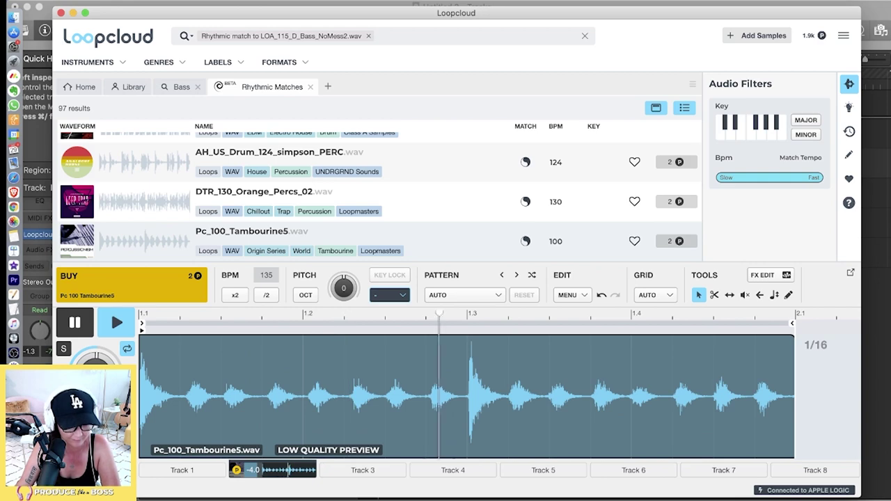
{"action": "key", "text": "Down"}
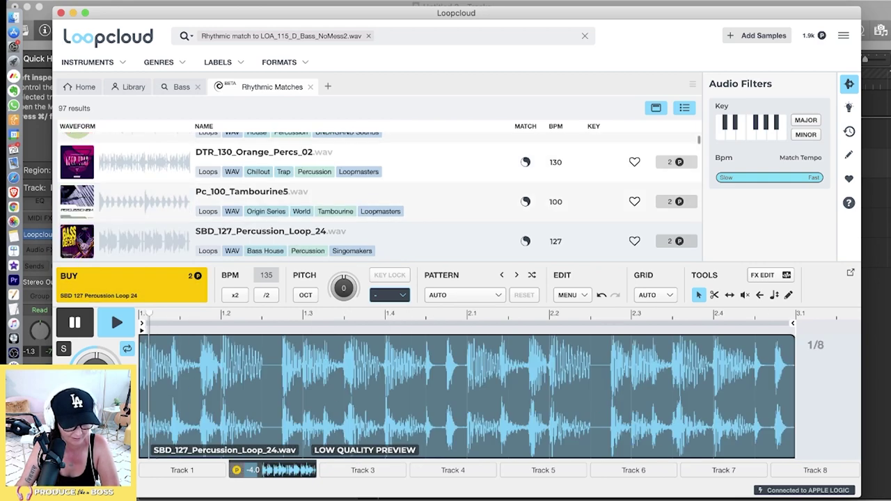
{"action": "key", "text": "Down"}
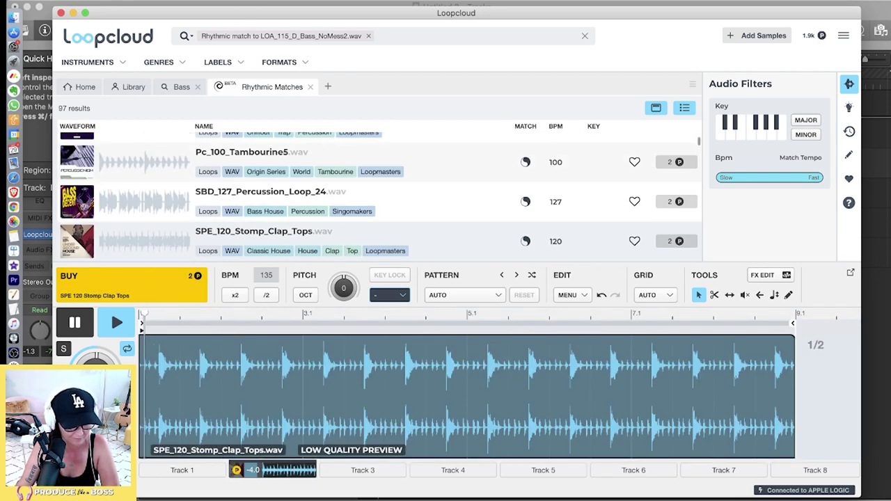
{"action": "key", "text": "Up"}
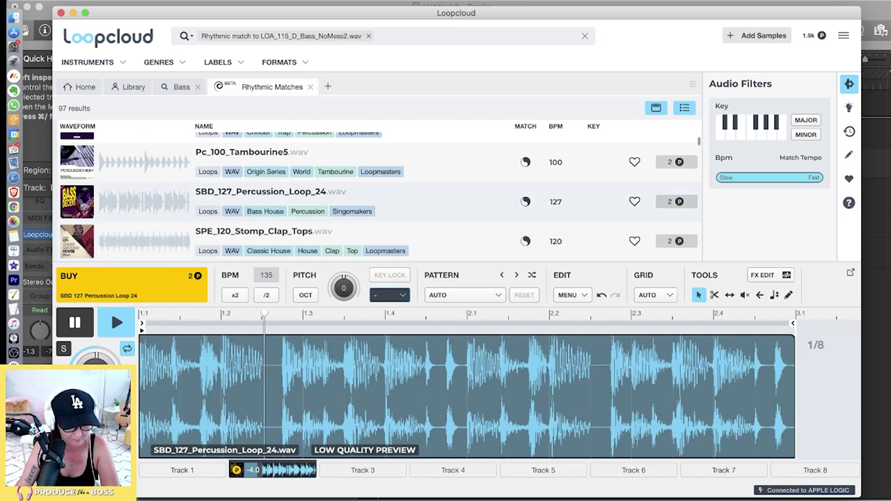
{"action": "key", "text": "Up"}
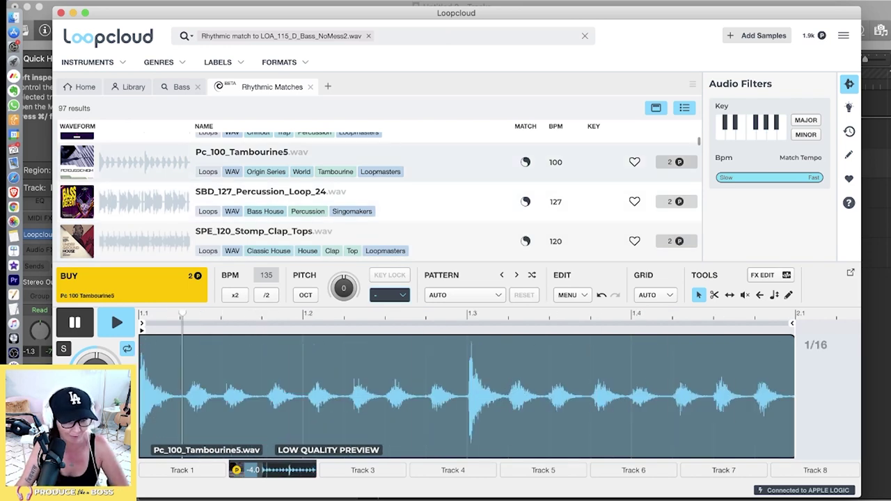
{"action": "key", "text": "space"}
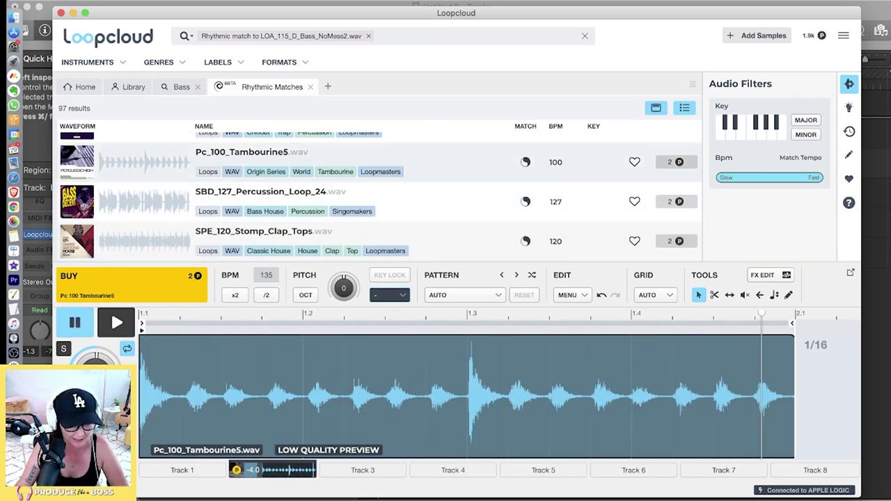
Play the groove in Logic and preview Pc_100_Tambourine5 from Loopcloud along with it
{"action": "key", "text": "super+Tab"}
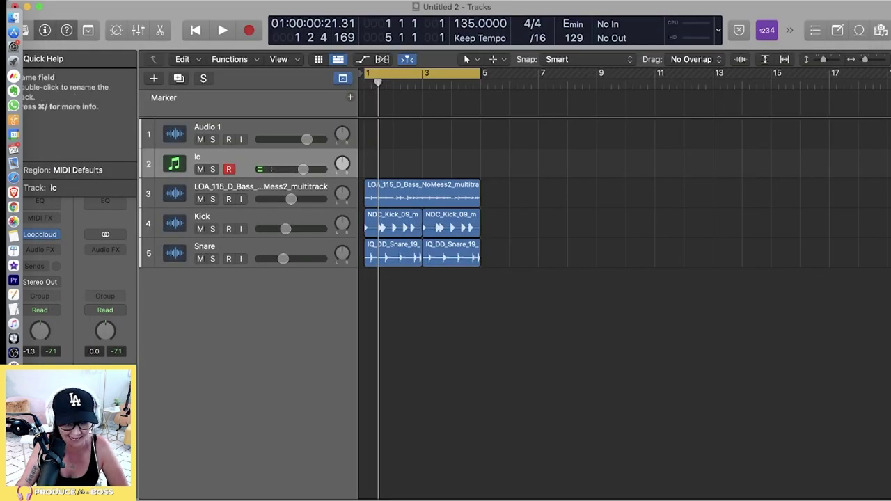
{"action": "key", "text": "space"}
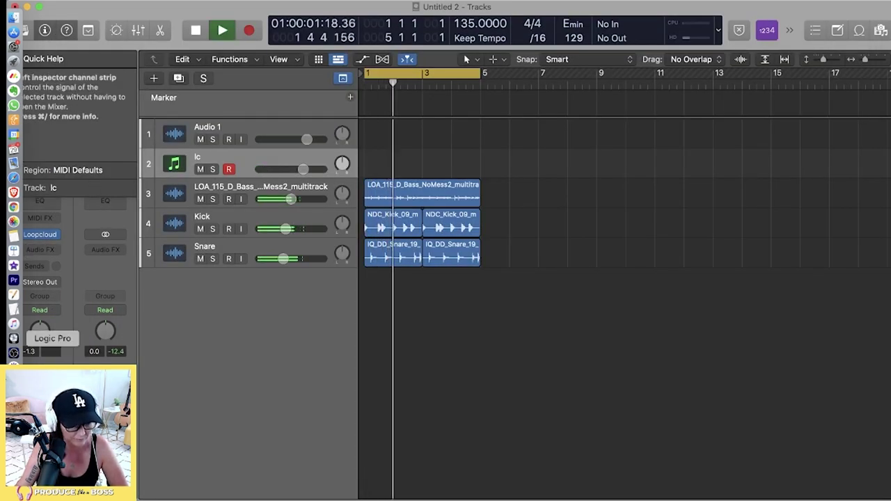
{"action": "left_click", "coordinate": [14, 383]}
{"action": "left_click", "coordinate": [111, 310]}
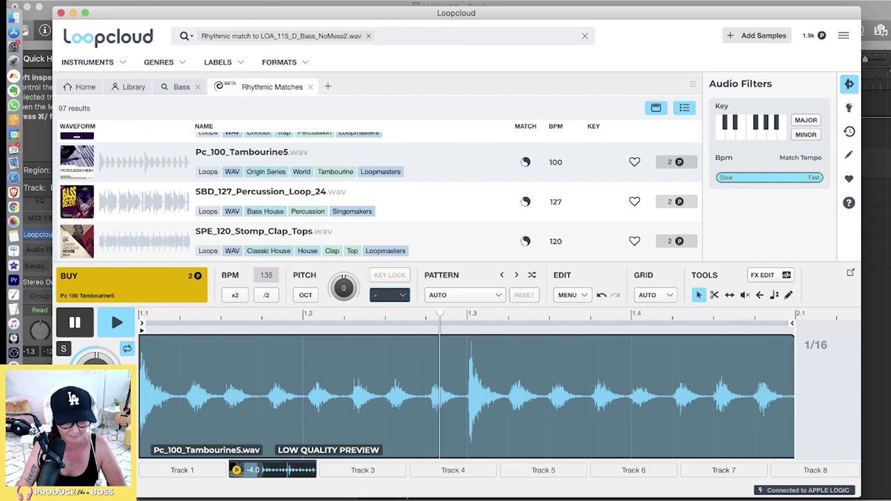
{"action": "key", "text": "space"}
Buy Pc_100_Tambourine5 and export its current mix to bar 1 of a new Logic track below Snare
{"action": "left_click", "coordinate": [131, 285]}
{"action": "left_click_drag", "start_coordinate": [167, 13], "coordinate": [589, 16]}
{"action": "left_click_drag", "start_coordinate": [529, 289], "coordinate": [368, 286]}
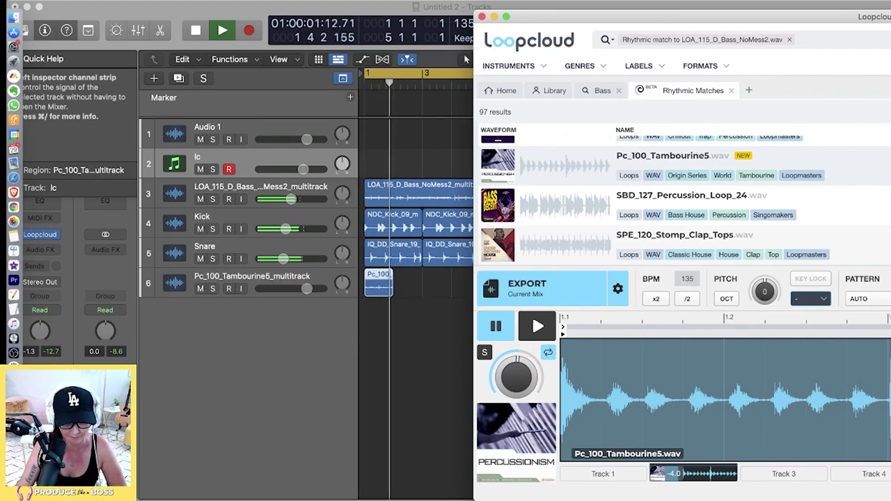
Stop playback, mute lc and repeat the tambourine region three times to fill the cycle up to bar 5
{"action": "left_click", "coordinate": [407, 327]}
{"action": "key", "text": "space"}
{"action": "left_click", "coordinate": [200, 169]}
{"action": "left_click", "coordinate": [379, 282]}
{"action": "key", "text": "super+r"}
{"action": "key", "text": "super+r"}
{"action": "key", "text": "super+r"}
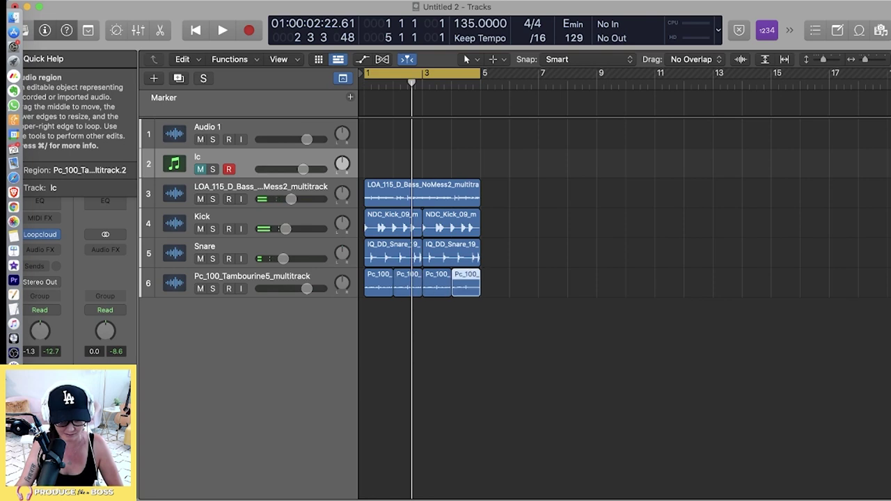
Play the groove, lower the tambourine track's volume and pan it to the left
{"action": "key", "text": "space"}
{"action": "left_click_drag", "start_coordinate": [306, 289], "coordinate": [284, 288]}
{"action": "left_click_drag", "start_coordinate": [342, 283], "coordinate": [342, 299]}
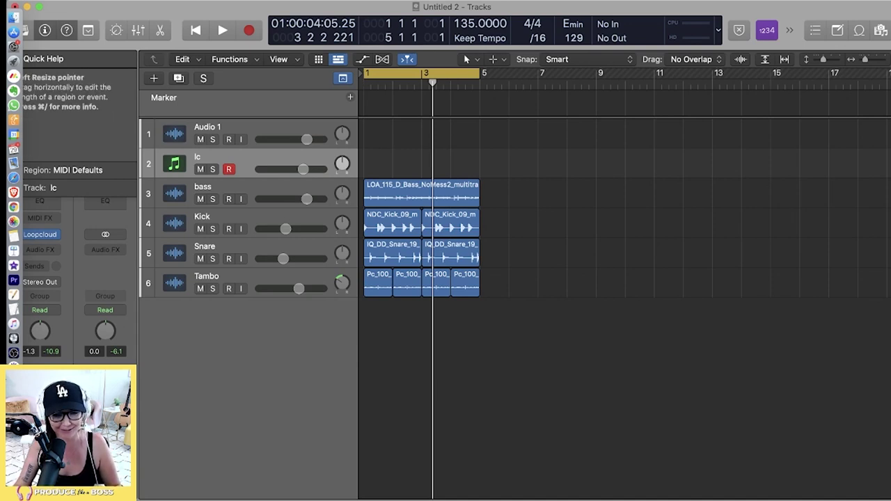
Play the groove, set the bass volume to -1.6 dB and lower the Tambo track's volume
{"action": "key", "text": "space"}
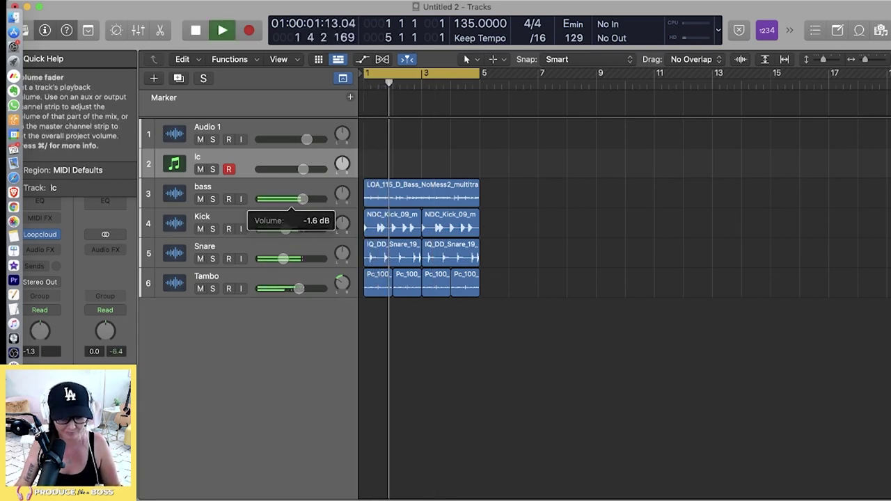
{"action": "left_click_drag", "start_coordinate": [299, 288], "coordinate": [282, 289]}
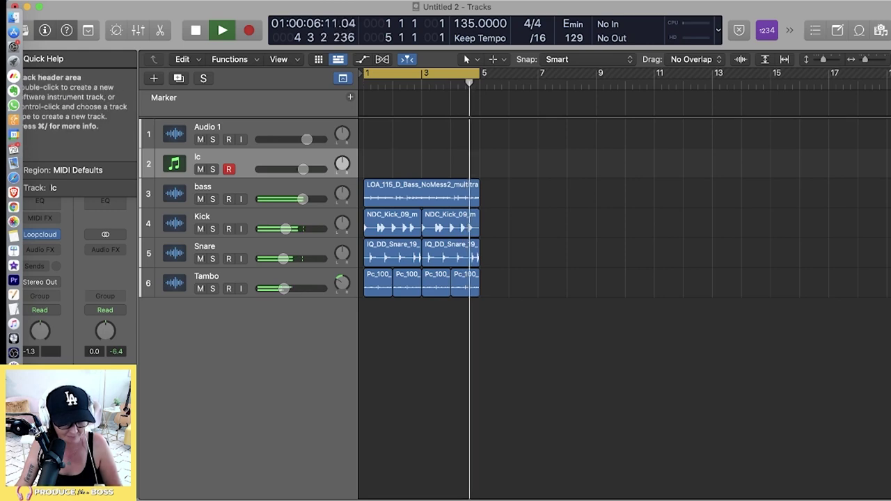
{"action": "key", "text": "space"}
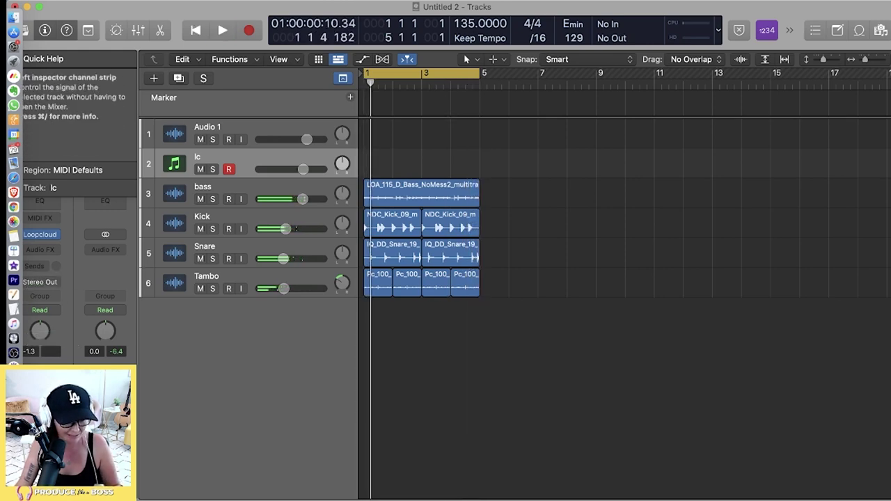
Switch to Loopcloud and search for samples tagged Guitar and Funk
{"action": "left_click", "coordinate": [14, 382]}
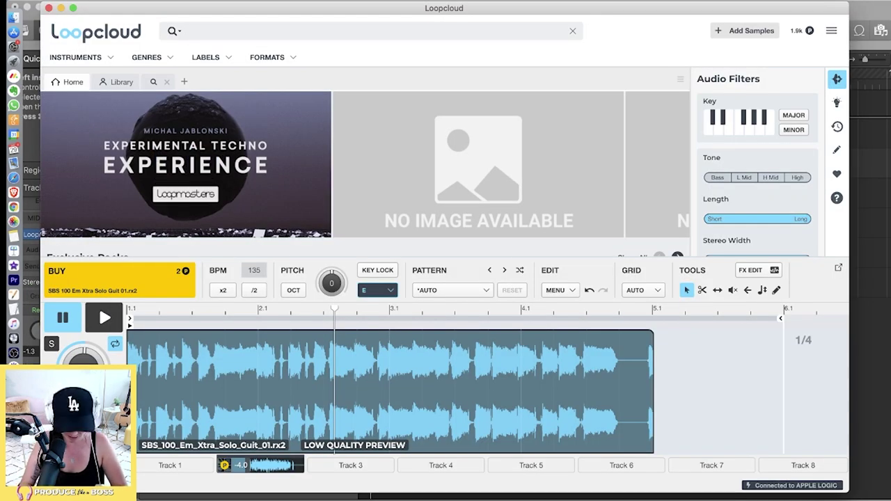
{"action": "type", "text": "guitar"}
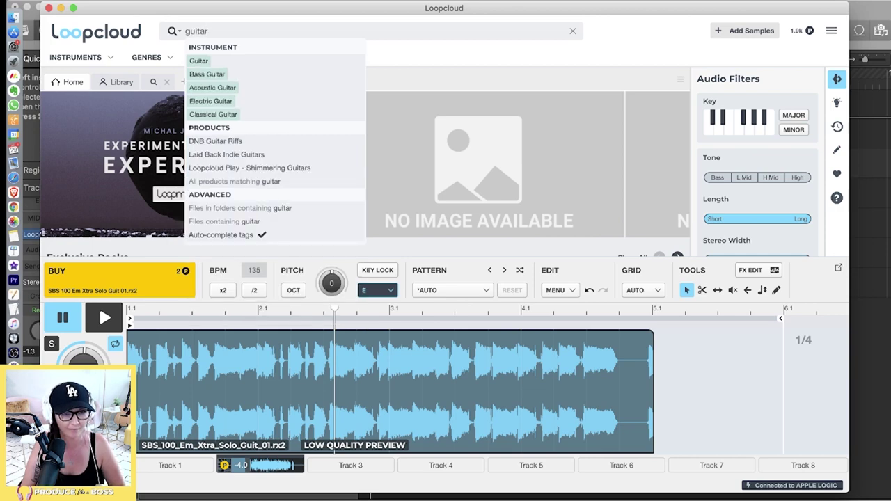
{"action": "key", "text": "Return"}
{"action": "type", "text": "funk"}
{"action": "key", "text": "Return"}
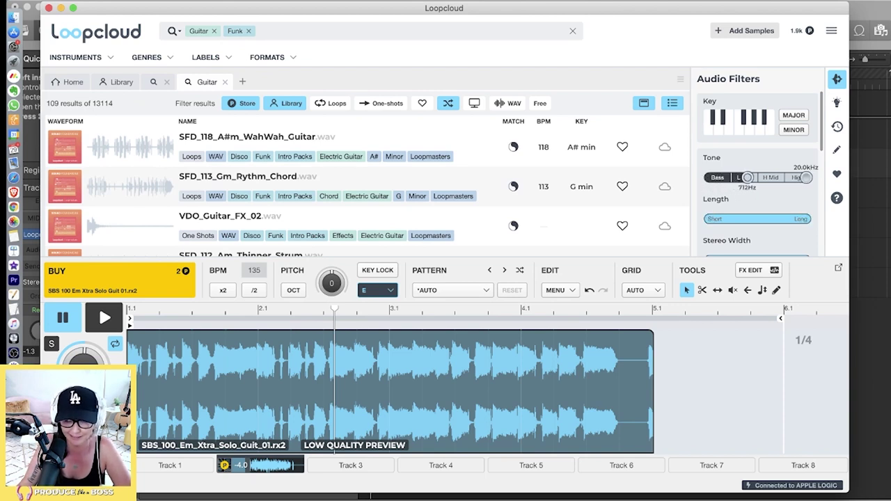
Filter the guitar results to tone above 1.2 kHz, stereo width above 50% and rhythmic density above 61%
{"action": "left_click_drag", "start_coordinate": [710, 177], "coordinate": [760, 178]}
{"action": "scroll", "coordinate": [759, 199], "scroll_direction": "down", "scroll_amount": 2}
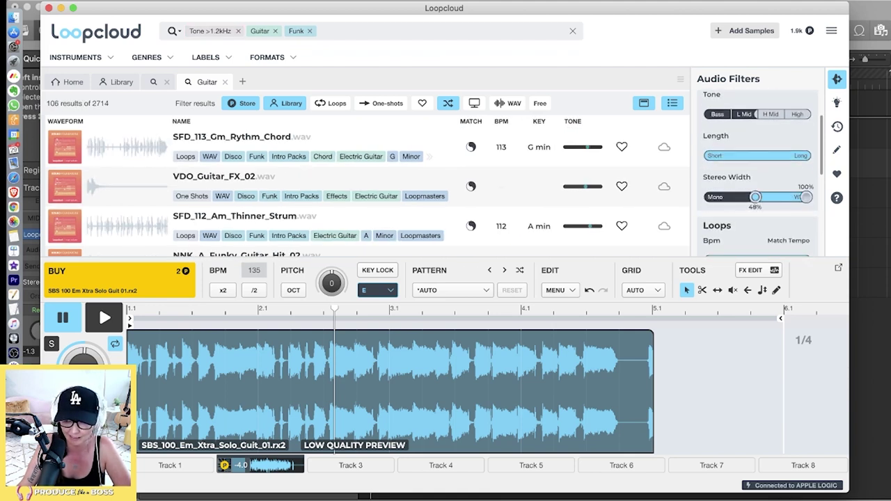
{"action": "left_click_drag", "start_coordinate": [710, 197], "coordinate": [758, 197]}
{"action": "scroll", "coordinate": [758, 197], "scroll_direction": "down", "scroll_amount": 1}
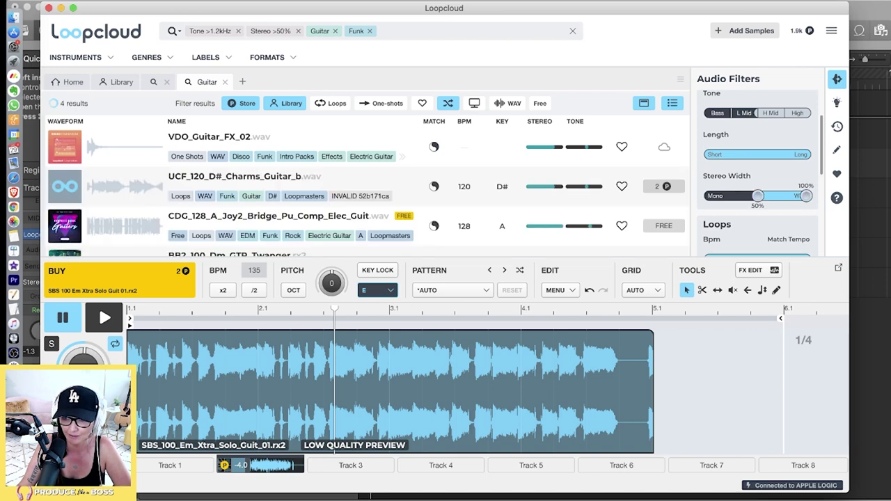
{"action": "scroll", "coordinate": [759, 175], "scroll_direction": "down", "scroll_amount": 3}
{"action": "scroll", "coordinate": [759, 174], "scroll_direction": "down", "scroll_amount": 2}
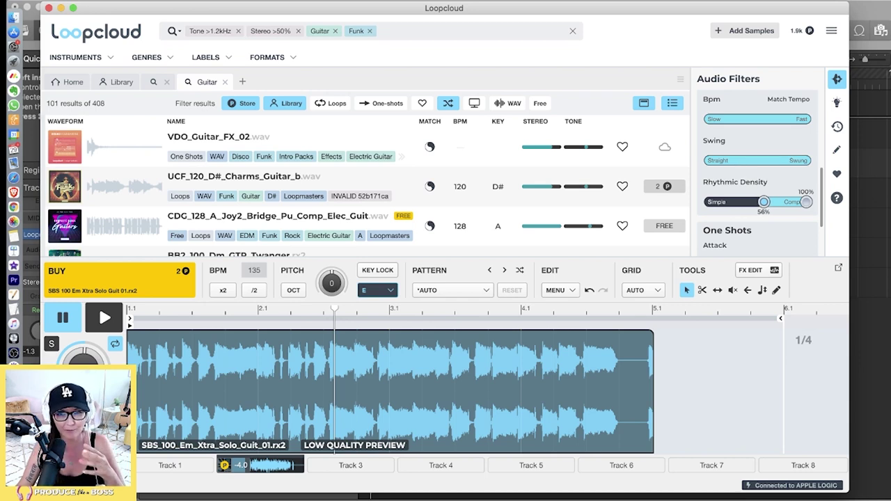
{"action": "left_click_drag", "start_coordinate": [764, 202], "coordinate": [764, 202]}
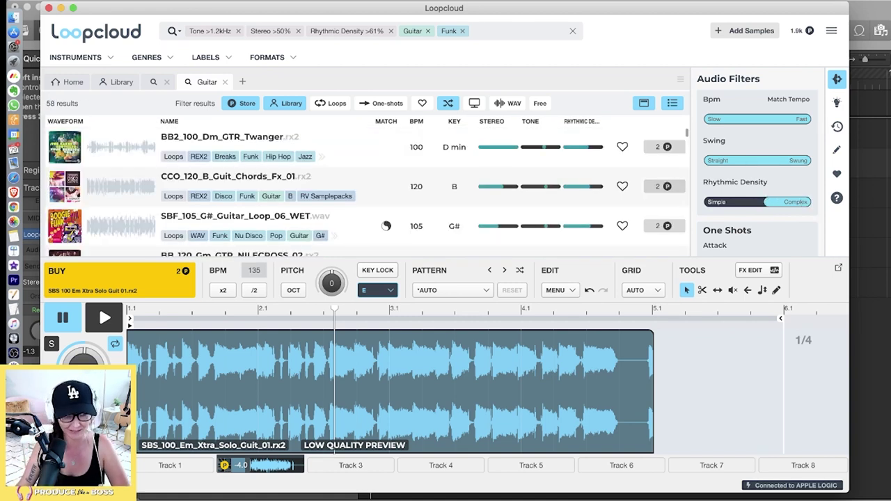
Preview the filtered guitar loops, including BB_120_Gm_GTR_NILECROSS_02 and BB_120_Gm_GTR_NILECROSS_01
{"action": "left_click", "coordinate": [104, 318]}
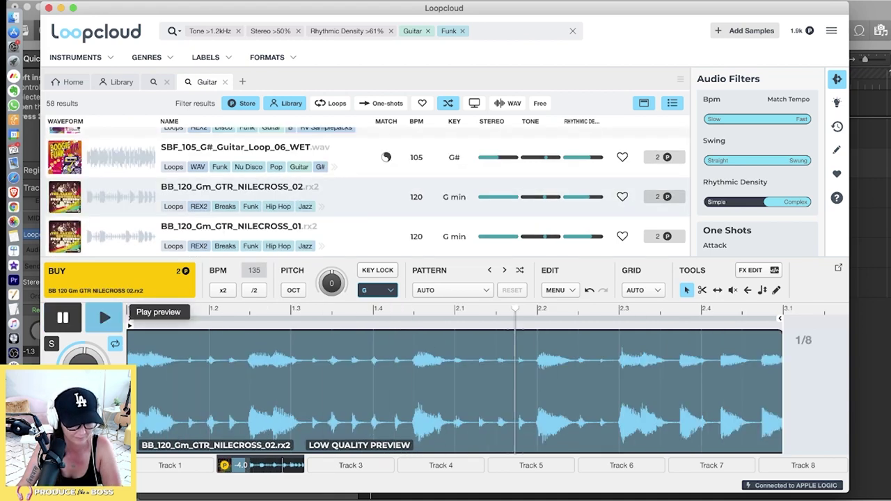
{"action": "key", "text": "Down"}
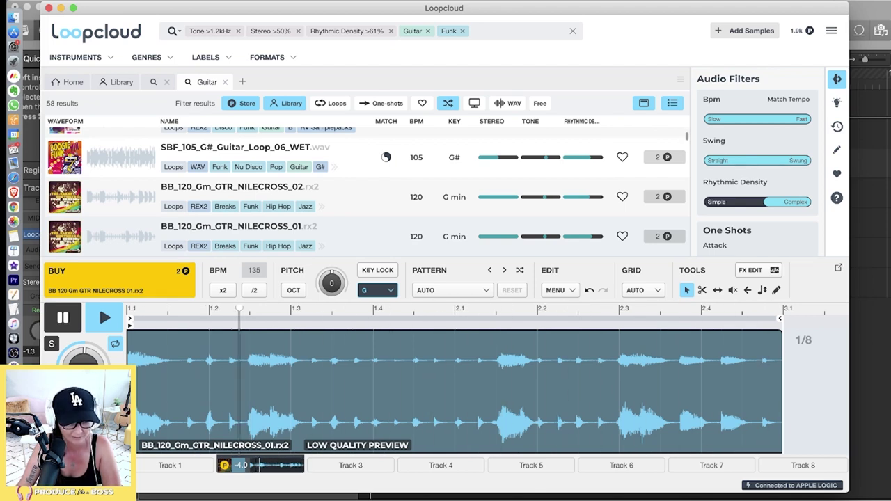
{"action": "key", "text": "space"}
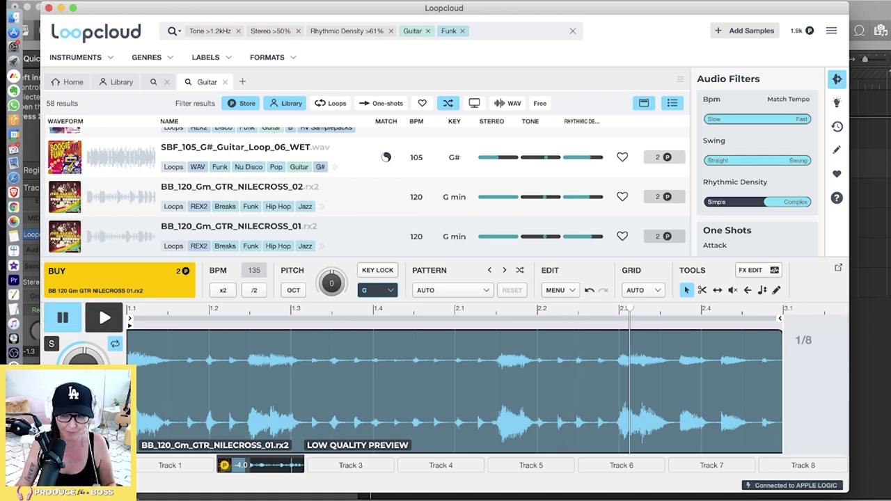
Play the groove in Logic, replay BB_120_Gm_GTR_NILECROSS_01 in Loopcloud and transpose the loop down 2 semitones to F
{"action": "key", "text": "super+w"}
{"action": "key", "text": "space"}
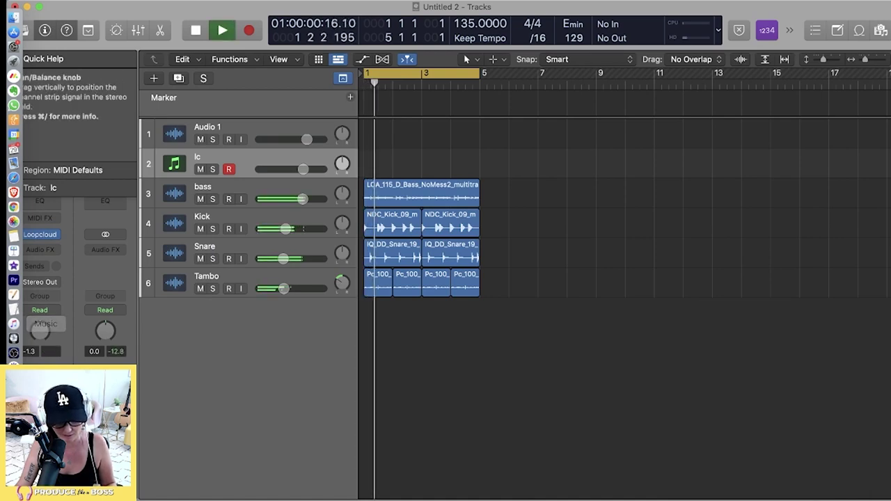
{"action": "key", "text": "space"}
{"action": "key", "text": "super+Tab"}
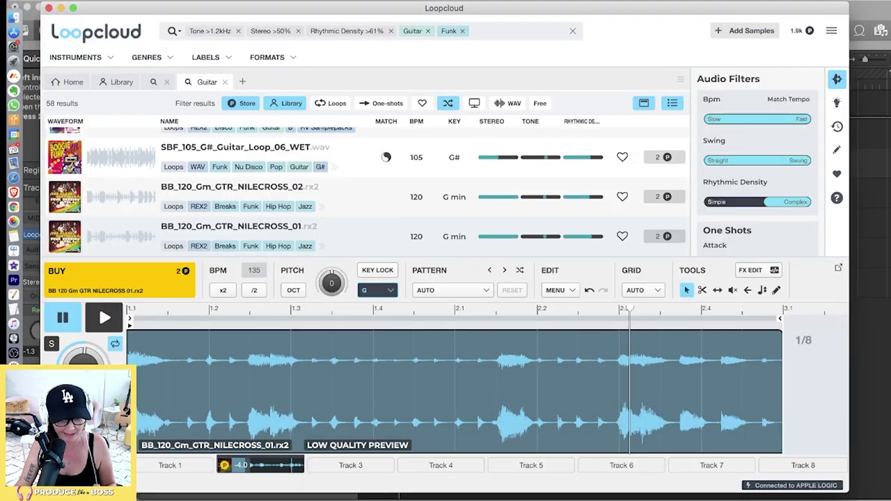
{"action": "key", "text": "space"}
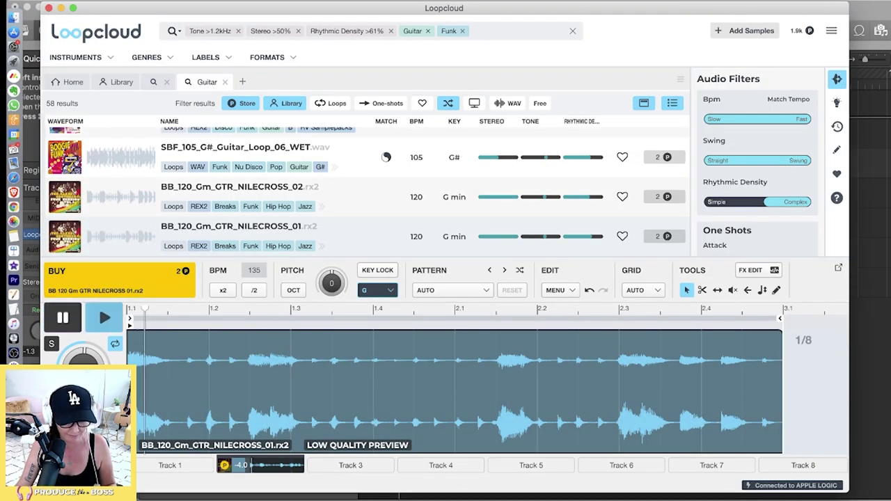
{"action": "key", "text": "Up"}
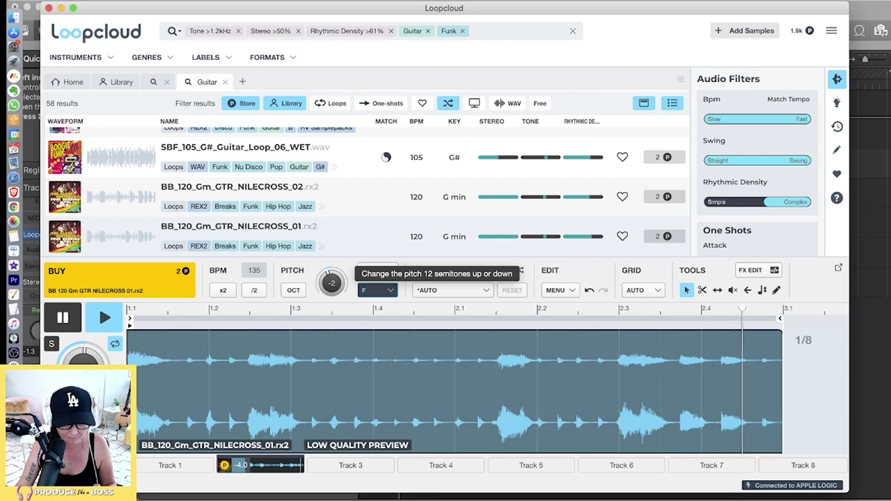
{"action": "left_click", "coordinate": [104, 317]}
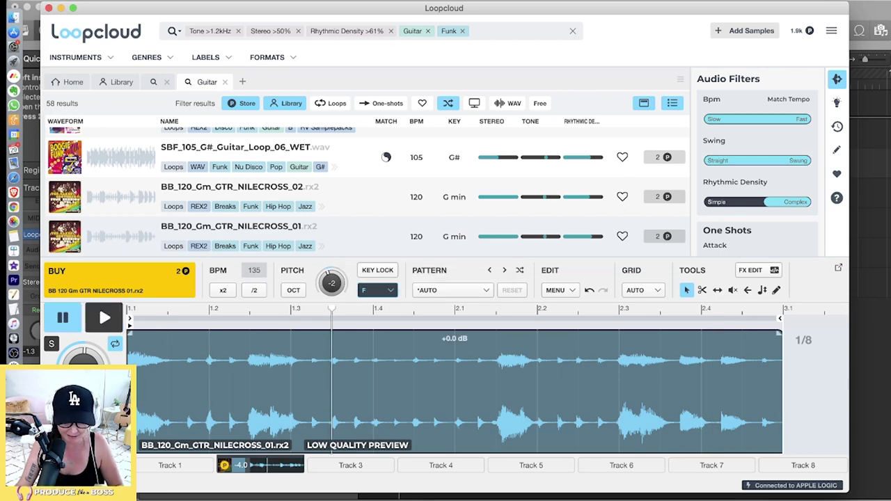
Audition the transposed guitar loop in Loopcloud against the groove playing in Logic
{"action": "key", "text": "super+Tab"}
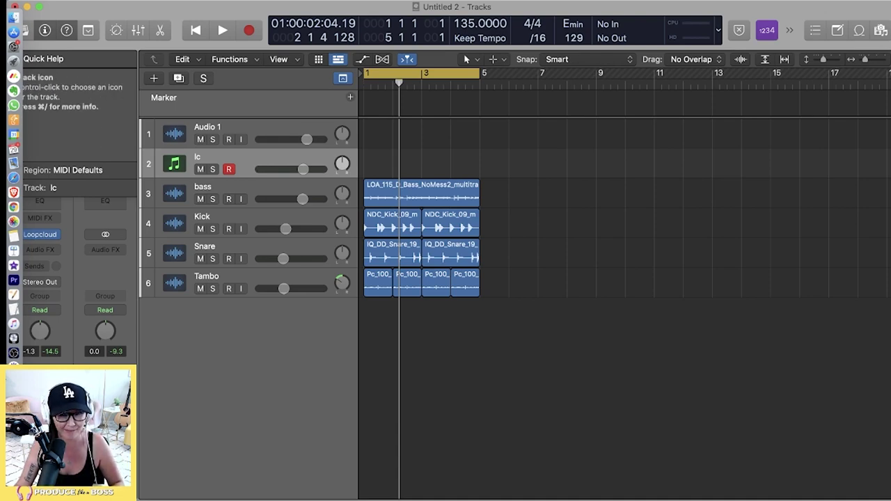
{"action": "key", "text": "space"}
{"action": "key", "text": "super+Tab"}
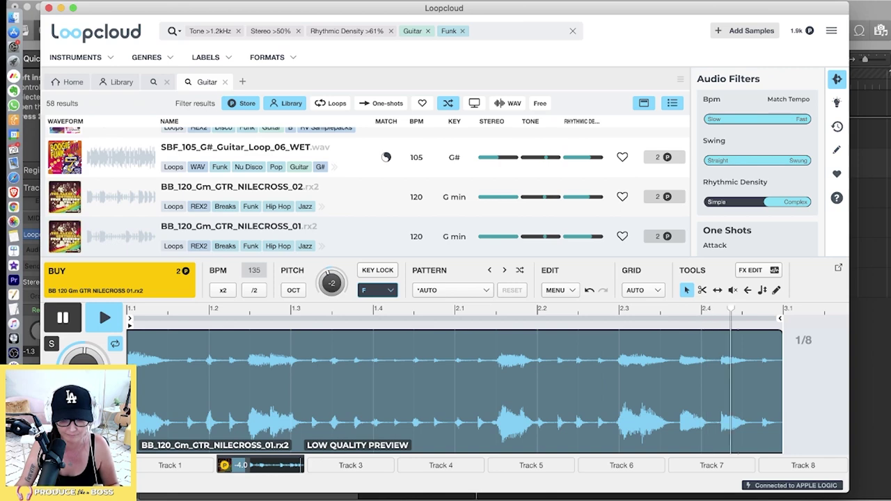
{"action": "key", "text": "space"}
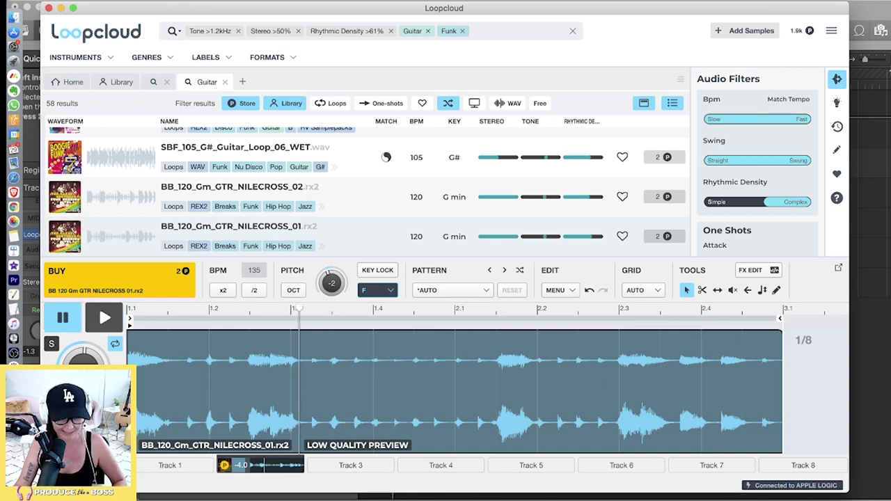
{"action": "key", "text": "super+Tab"}
{"action": "key", "text": "space"}
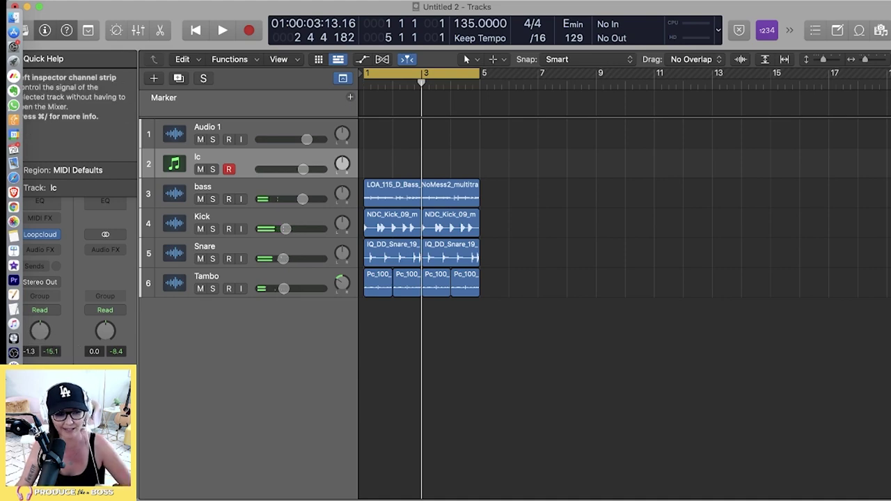
Buy BB_120_Gm_GTR_NILECROSS_01 in Loopcloud and export it into Logic as a new track below Tambo, starting at bar 1
{"action": "left_click", "coordinate": [13, 236]}
{"action": "left_click", "coordinate": [119, 280]}
{"action": "left_click_drag", "start_coordinate": [314, 8], "coordinate": [771, 17]}
{"action": "left_click_drag", "start_coordinate": [529, 289], "coordinate": [376, 390]}
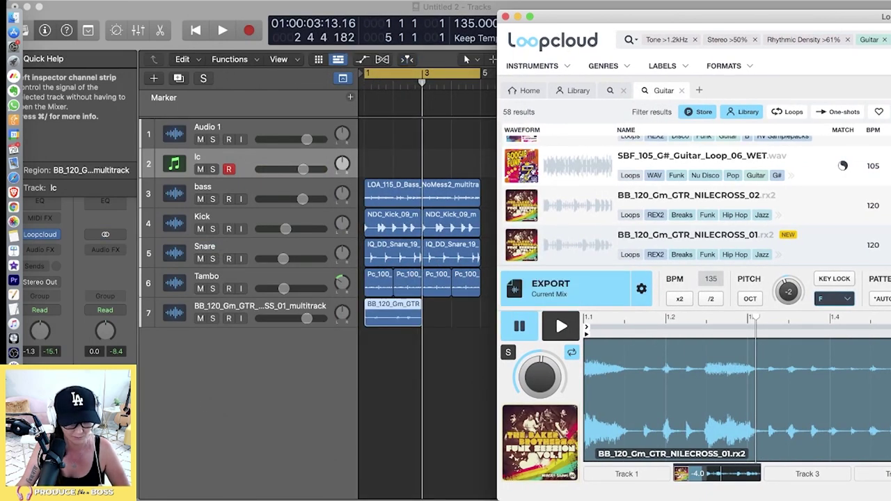
Mute the lc track and close the Loopcloud window
{"action": "left_click", "coordinate": [201, 169]}
{"action": "left_click", "coordinate": [506, 17]}
{"action": "left_click", "coordinate": [446, 355]}
{"action": "key", "text": "z"}
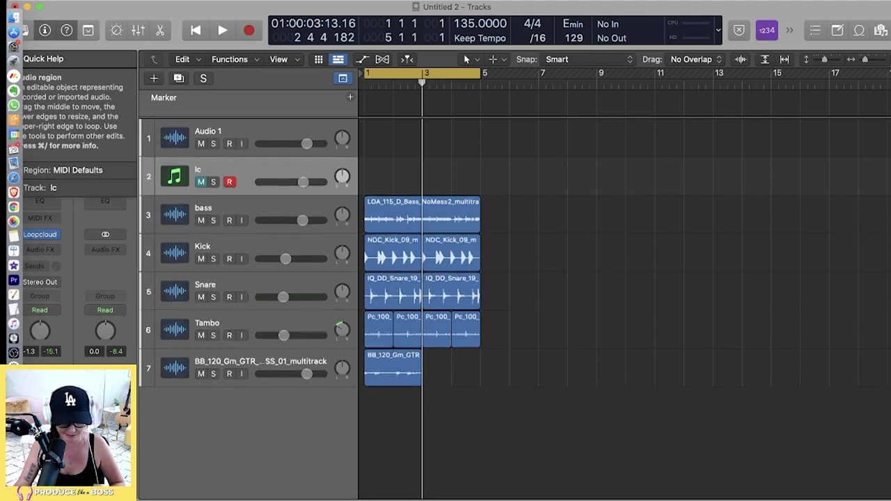
Play the groove and move the guitar track above the bass track
{"action": "key", "text": "space"}
{"action": "left_click_drag", "start_coordinate": [264, 430], "coordinate": [265, 208]}
{"action": "key", "text": "super+Right"}
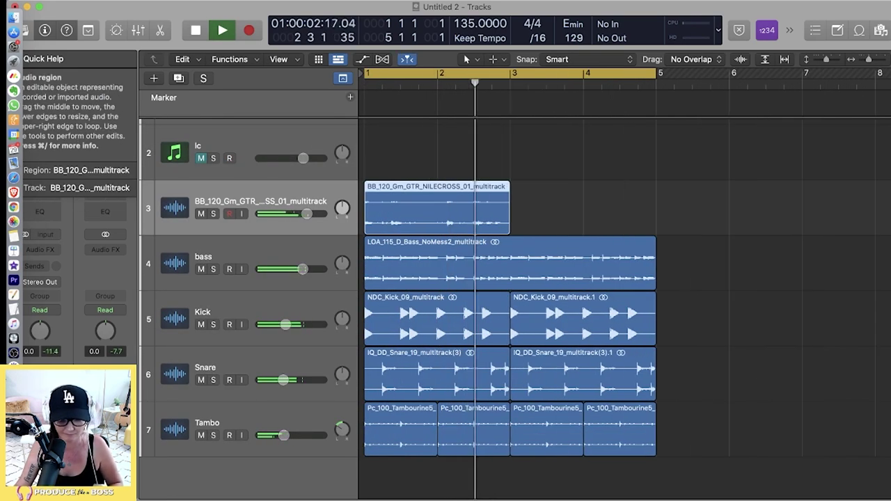
Split the guitar region at bar 2 beat 3 and play a cycle from 2 3 1 to 4 1 1
{"action": "key", "text": "space"}
{"action": "double_click", "coordinate": [475, 219], "text": "super"}
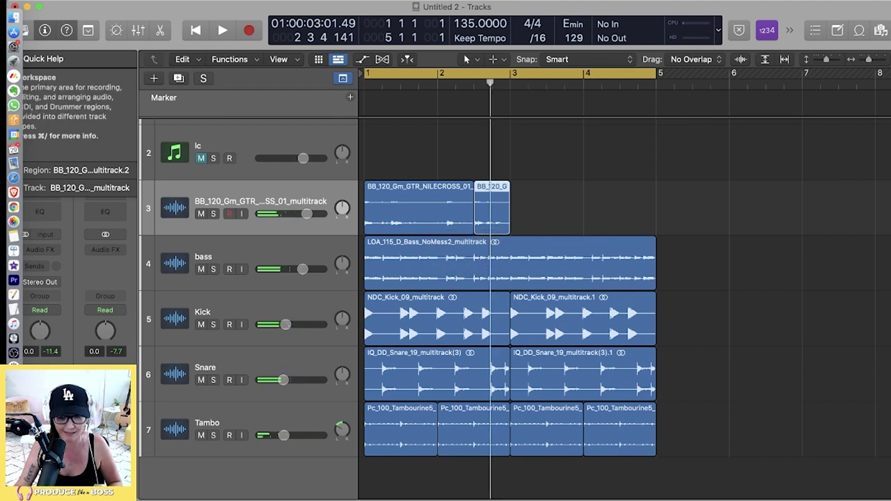
{"action": "left_click_drag", "start_coordinate": [474, 73], "coordinate": [584, 73]}
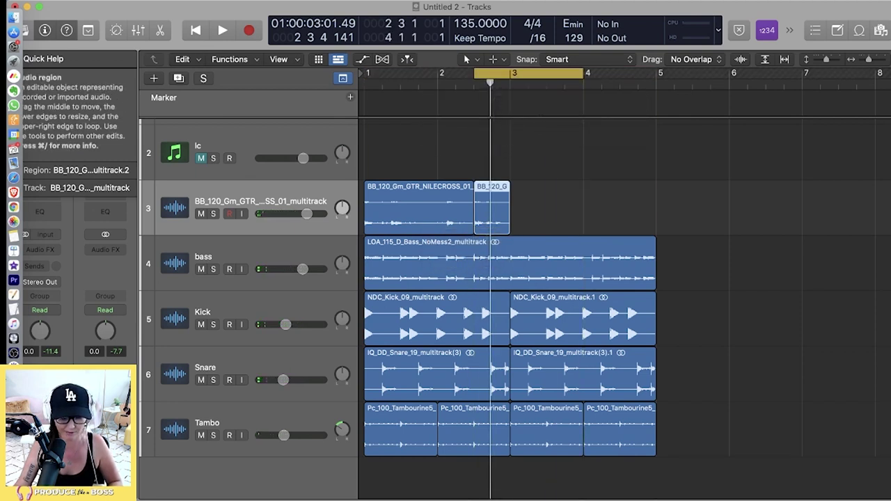
{"action": "key", "text": "space"}
{"action": "key", "text": "space"}
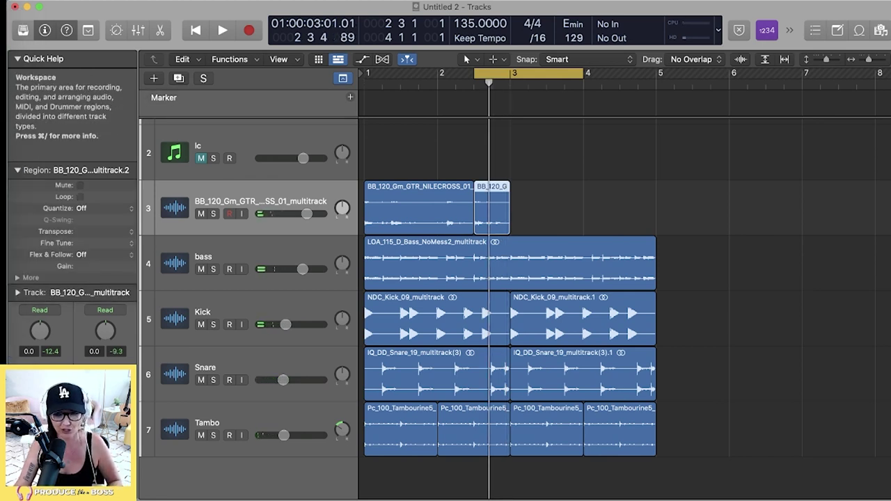
Turn off the cycle and play the groove from the beginning to check the split guitar part
{"action": "left_click_drag", "start_coordinate": [530, 73], "coordinate": [420, 74]}
{"action": "left_click", "coordinate": [474, 73]}
{"action": "key", "text": "c"}
{"action": "key", "text": "Return"}
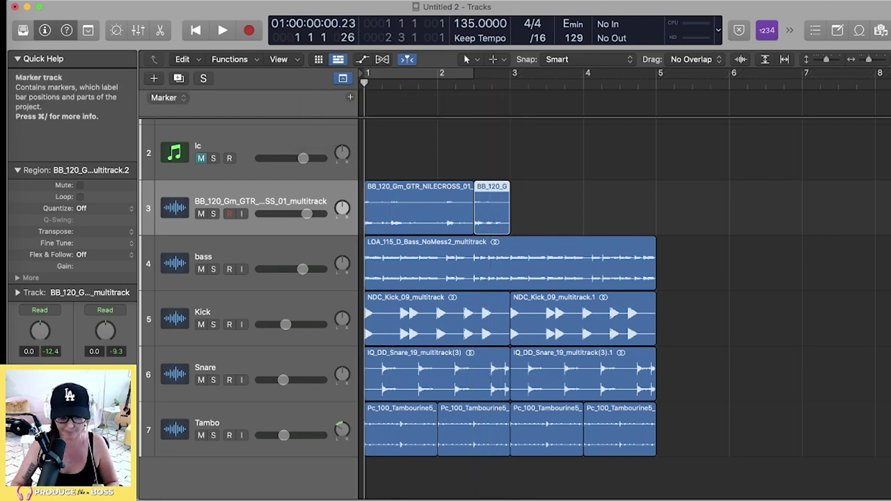
{"action": "key", "text": "space"}
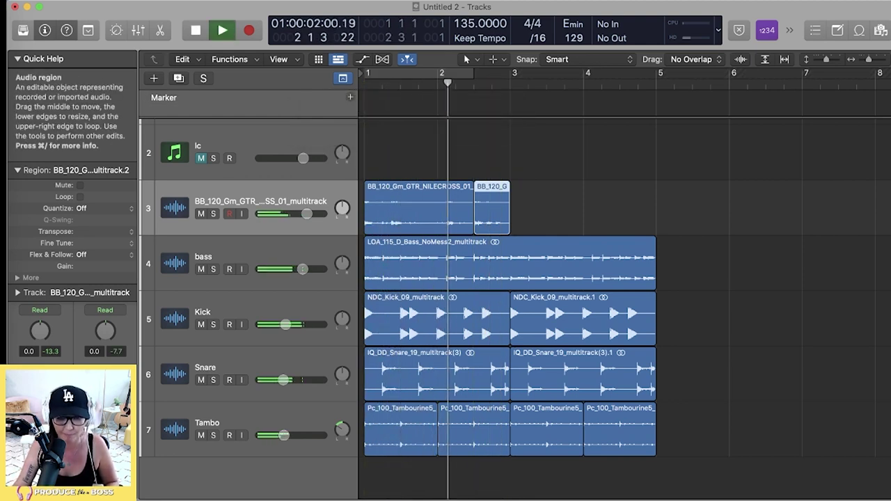
{"action": "key", "text": "space"}
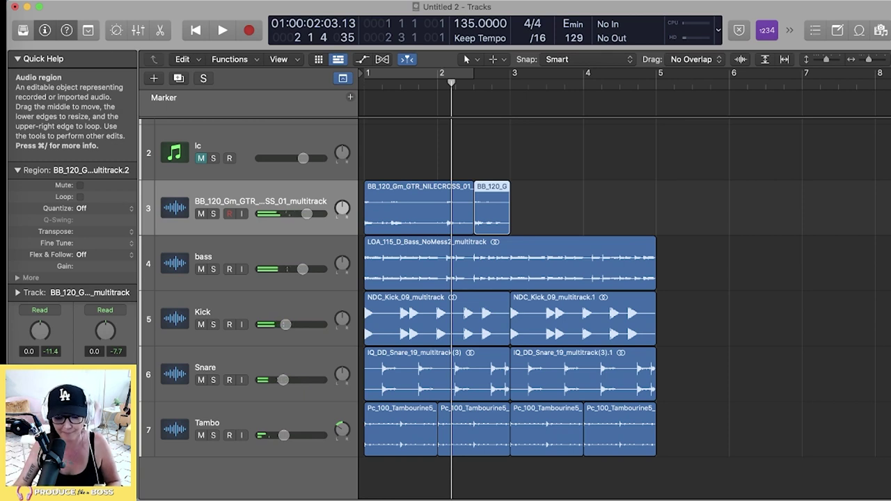
{"action": "key", "text": "space"}
{"action": "key", "text": "space"}
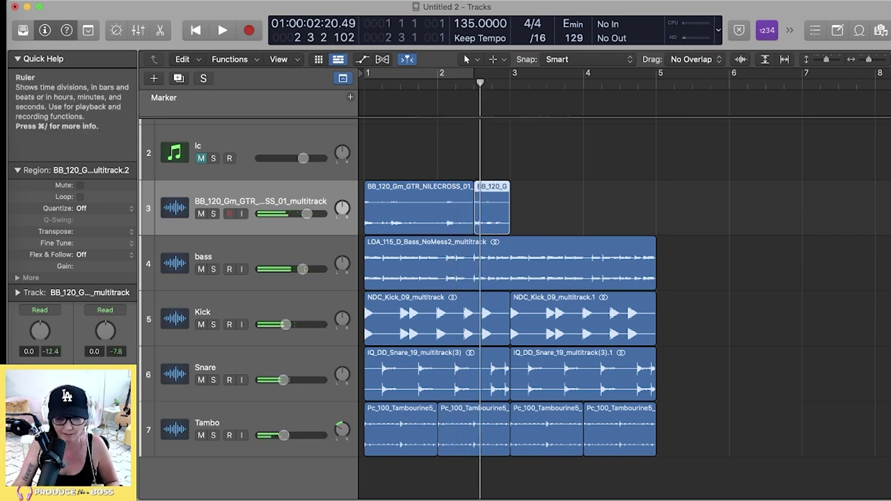
Cycle from 2 3 2 to 4 1 1 and transpose the second guitar region by -4 semitones while listening
{"action": "left_click_drag", "start_coordinate": [479, 70], "coordinate": [584, 70]}
{"action": "key", "text": "space"}
{"action": "key", "text": "space"}
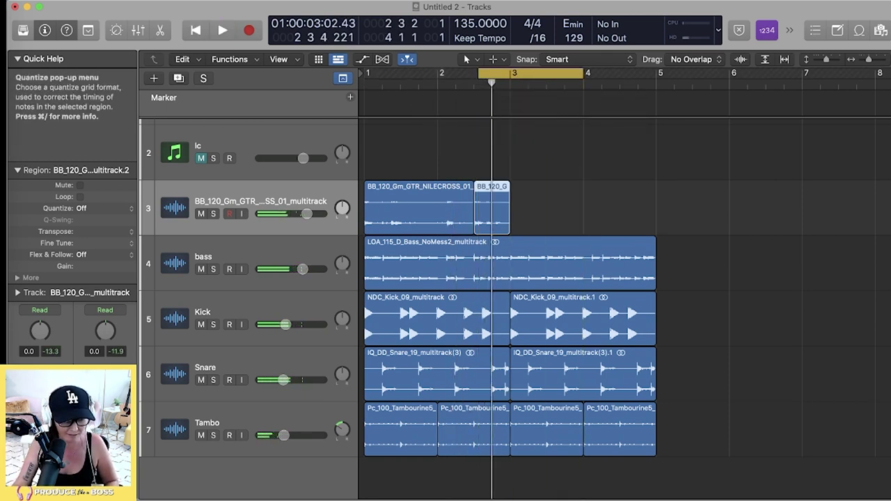
{"action": "key", "text": "space"}
{"action": "key", "text": "space"}
{"action": "left_click_drag", "start_coordinate": [105, 232], "coordinate": [105, 239]}
{"action": "key", "text": "space"}
{"action": "key", "text": "space"}
{"action": "key", "text": "space"}
{"action": "key", "text": "space"}
{"action": "key", "text": "space"}
{"action": "key", "text": "space"}
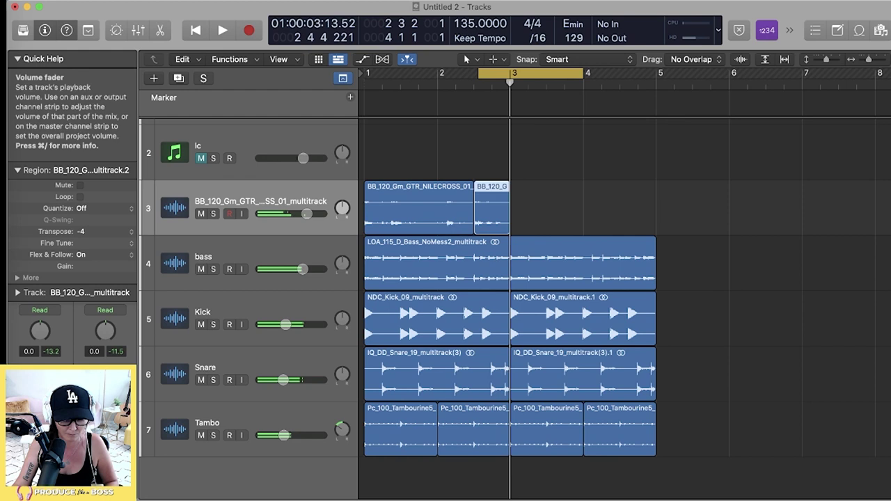
Repeat both guitar regions once so the guitar part fills bars 3 and 4
{"action": "left_click", "coordinate": [423, 208], "text": "shift"}
{"action": "key", "text": "super+r"}
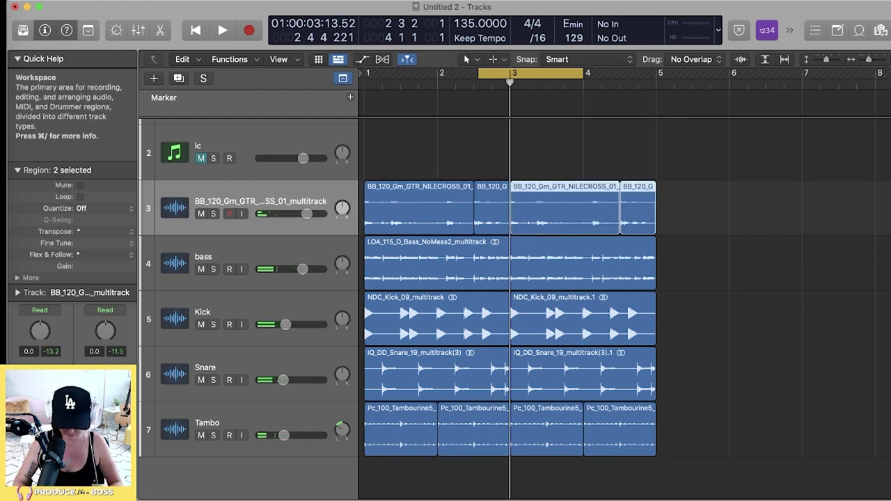
Play from the start without the cycle, setting the guitar track's volume to 1.0 dB and pan to +21
{"action": "key", "text": "c"}
{"action": "key", "text": "Return"}
{"action": "key", "text": "space"}
{"action": "left_click_drag", "start_coordinate": [307, 215], "coordinate": [342, 201]}
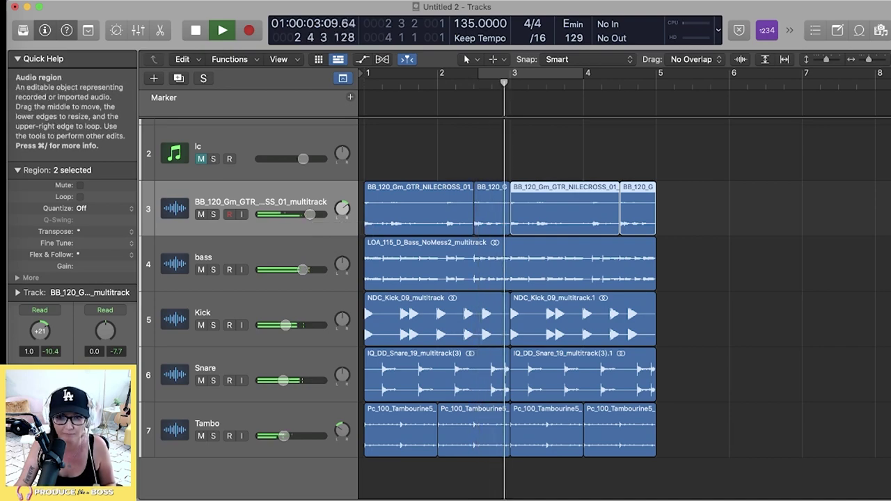
{"action": "left_click", "coordinate": [310, 214]}
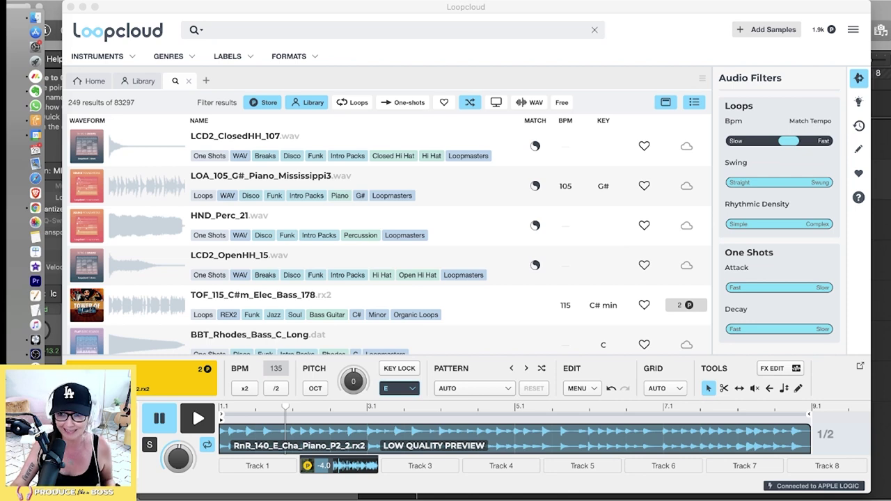
Look through Loopcloud's audio filters for key, tone, length, stereo width, tempo, swing and rhythmic density
{"action": "scroll", "coordinate": [780, 223], "scroll_direction": "up", "scroll_amount": 5}
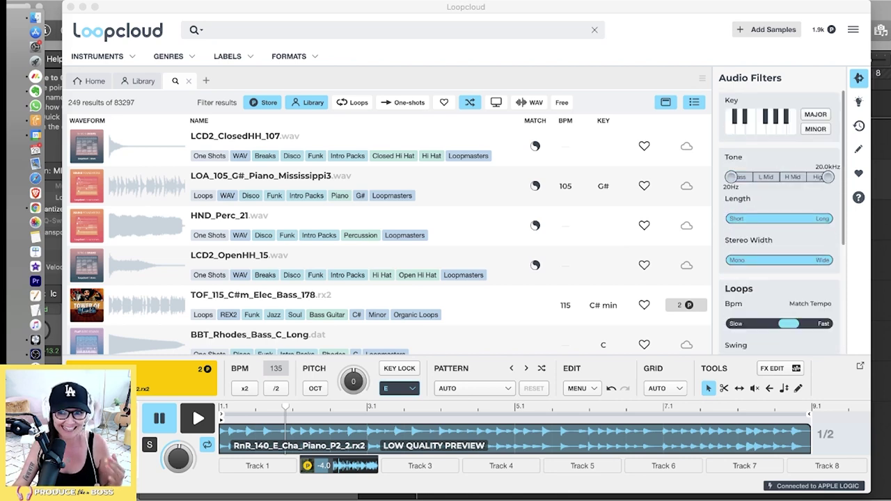
{"action": "scroll", "coordinate": [780, 209], "scroll_direction": "down", "scroll_amount": 4}
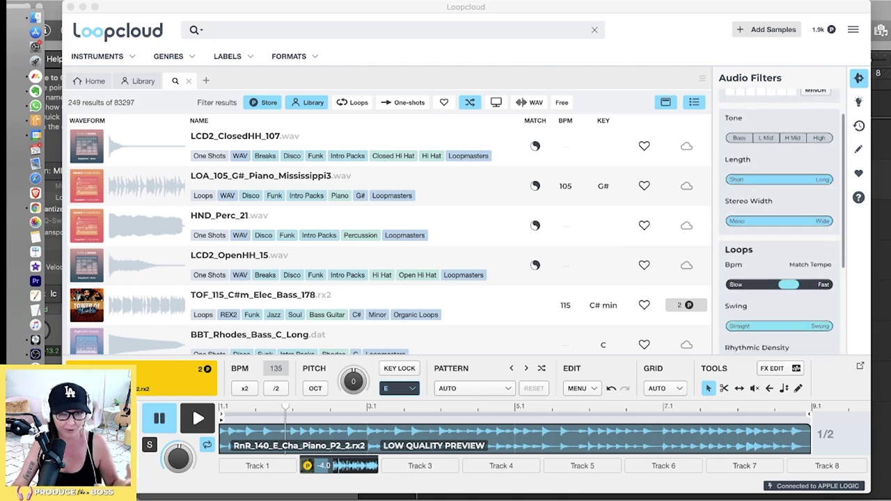
{"action": "scroll", "coordinate": [780, 209], "scroll_direction": "down", "scroll_amount": 4}
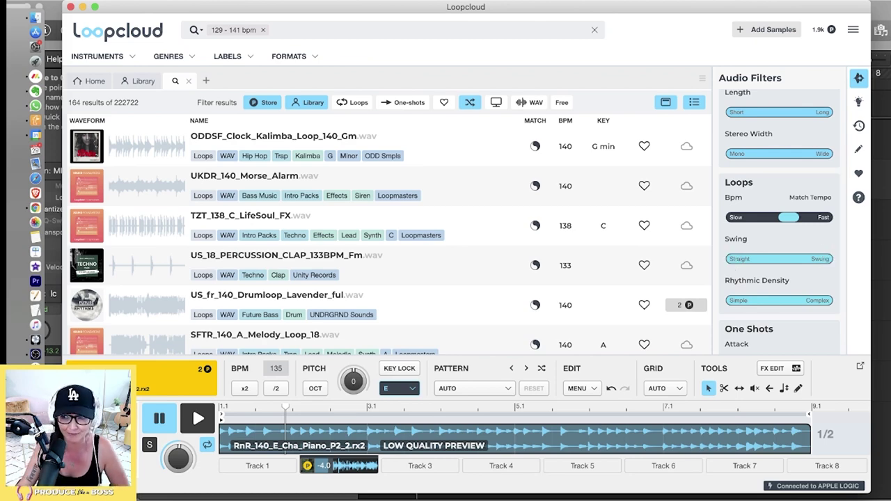
Switch to Logic and lower the Guitar track's volume slightly
{"action": "key", "text": "super+Tab"}
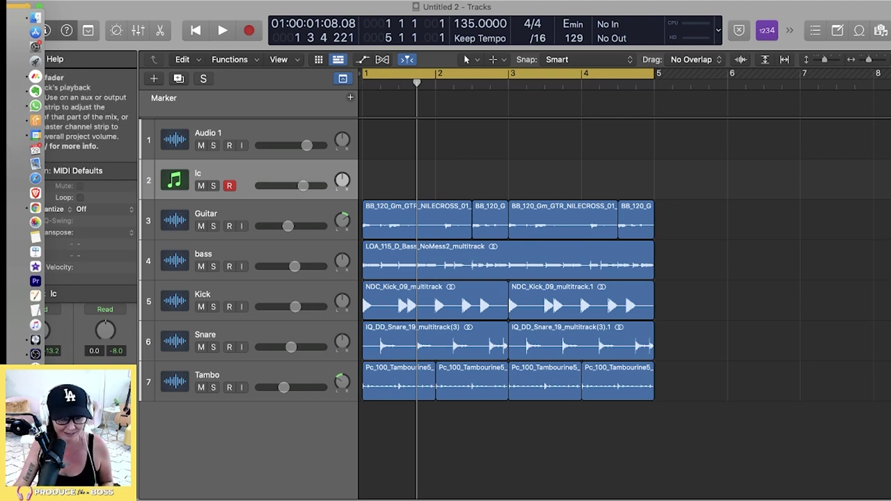
{"action": "left_click_drag", "start_coordinate": [288, 226], "coordinate": [280, 225]}
{"action": "key", "text": "super+Up"}
{"action": "key", "text": "super+Up"}
{"action": "key", "text": "super+Up"}
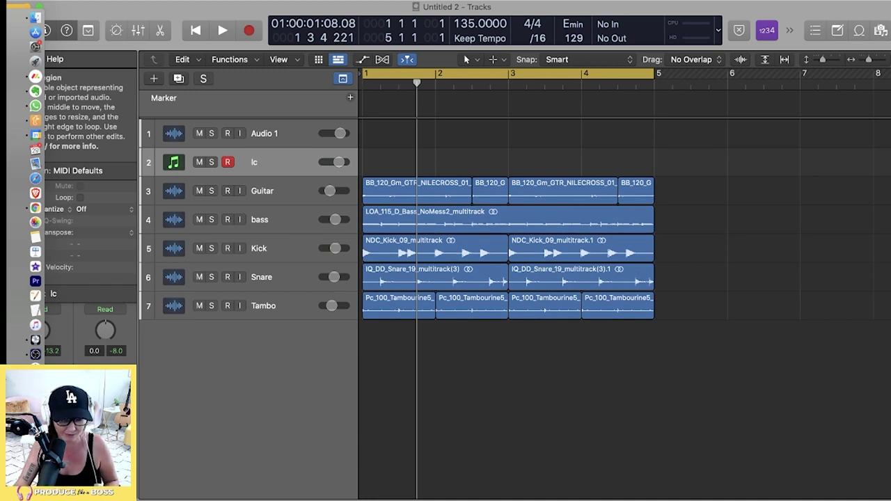
{"action": "key", "text": "super+Down"}
Solo the Kick track and play it
{"action": "left_click", "coordinate": [204, 272]}
{"action": "key", "text": "s"}
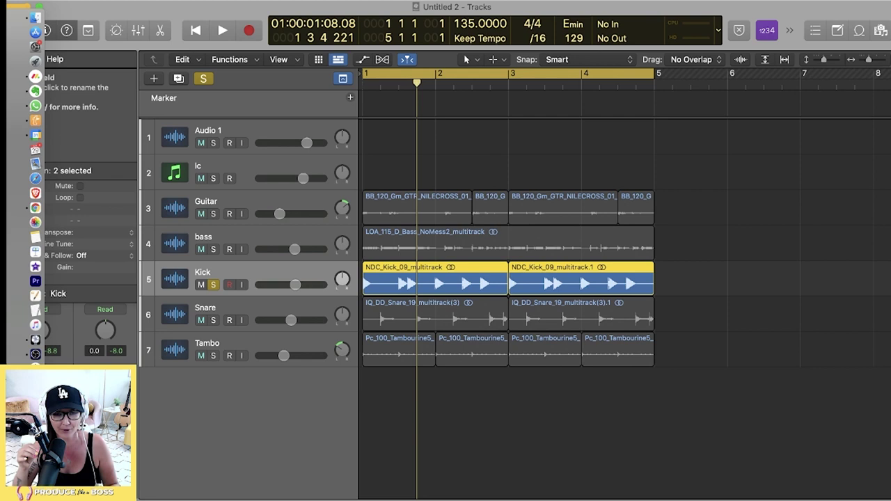
{"action": "key", "text": "space"}
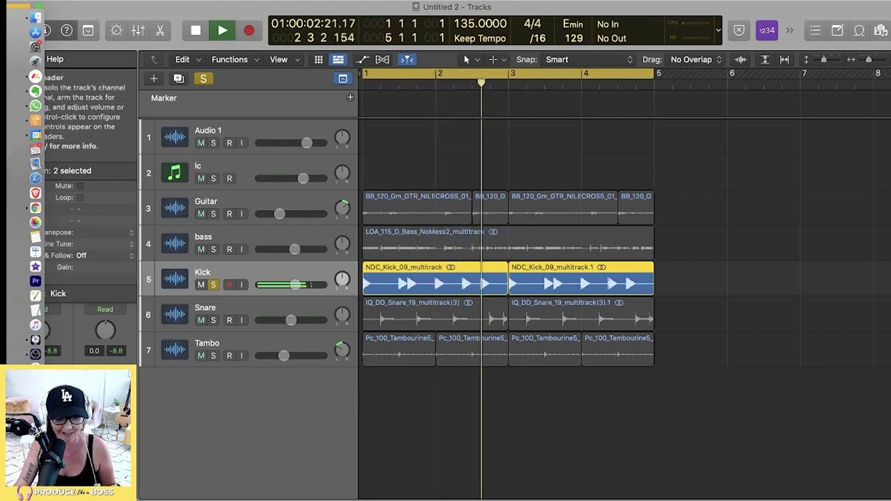
Solo the Snare and bass tracks along with the kick and set the Kick volume to -8.2 dB
{"action": "left_click", "coordinate": [206, 308]}
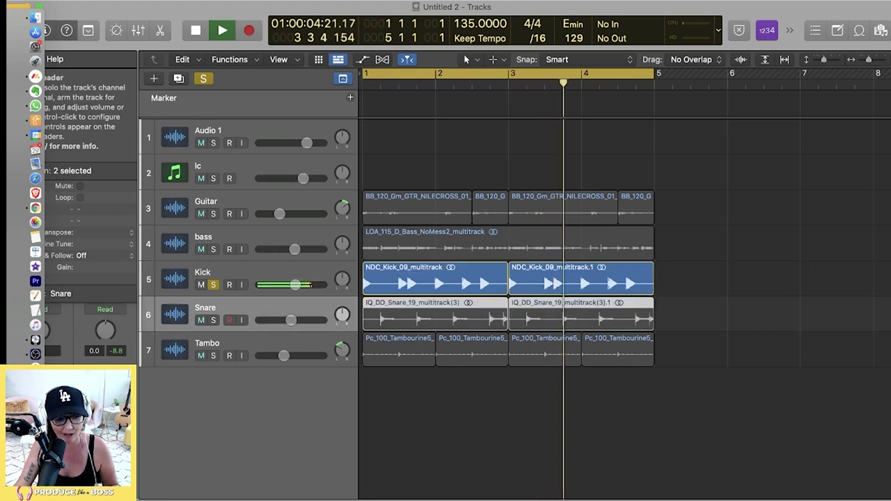
{"action": "left_click", "coordinate": [214, 320]}
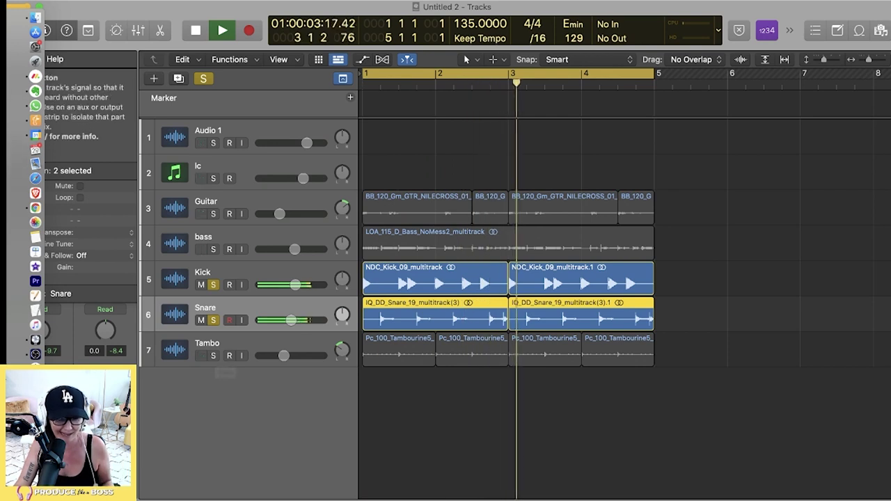
{"action": "left_click", "coordinate": [213, 249]}
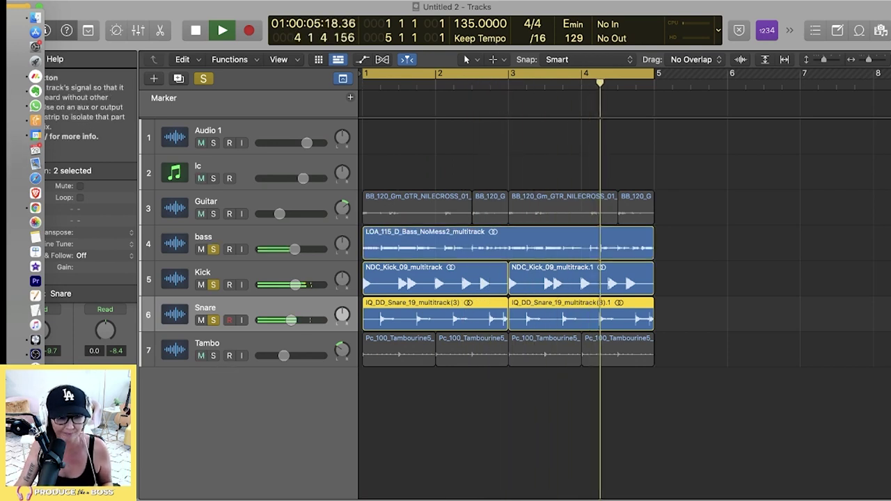
{"action": "left_click_drag", "start_coordinate": [295, 285], "coordinate": [287, 285]}
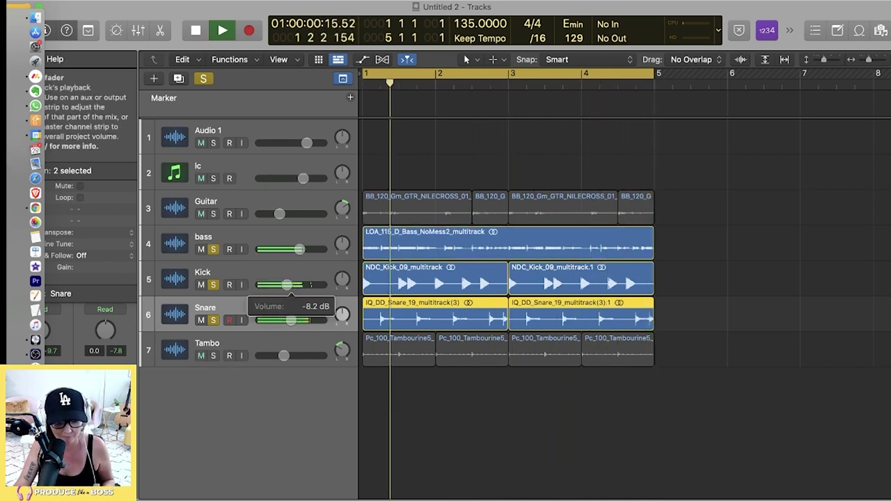
Lower the Snare volume slightly and bring the soloed Tambo track into the playback at a slightly higher volume
{"action": "left_click_drag", "start_coordinate": [291, 320], "coordinate": [285, 320]}
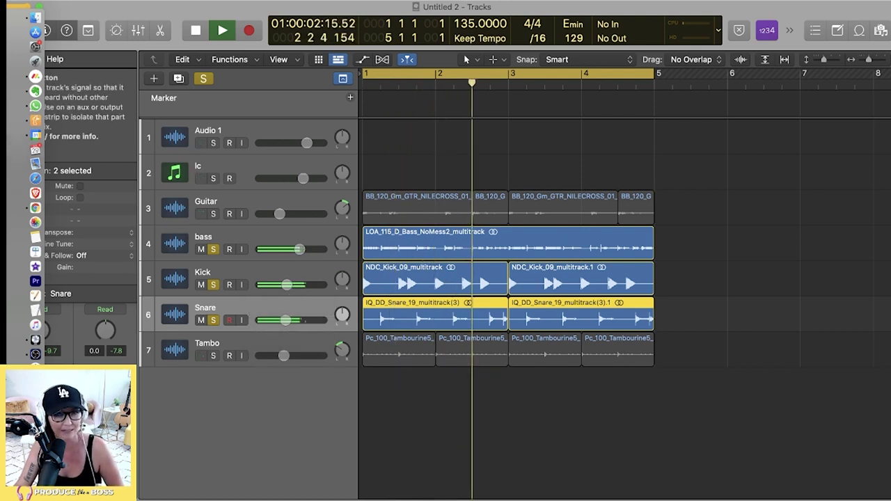
{"action": "left_click", "coordinate": [214, 356]}
{"action": "left_click_drag", "start_coordinate": [285, 356], "coordinate": [290, 356]}
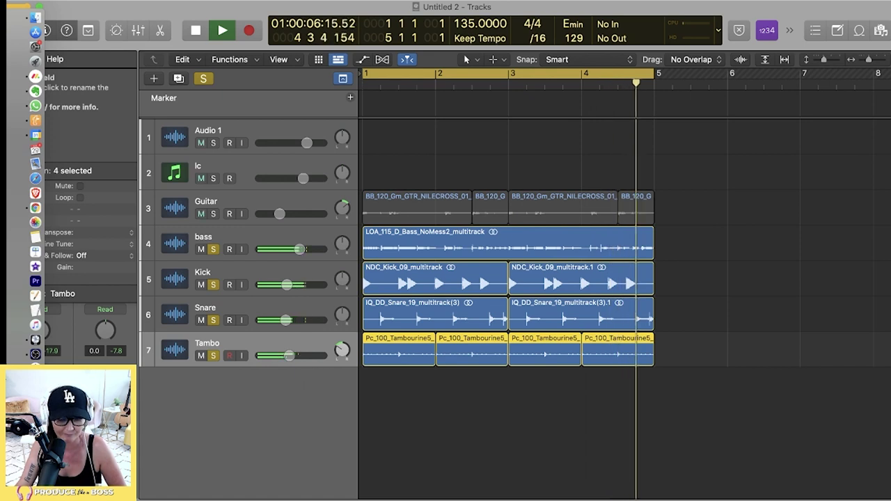
{"action": "key", "text": "space"}
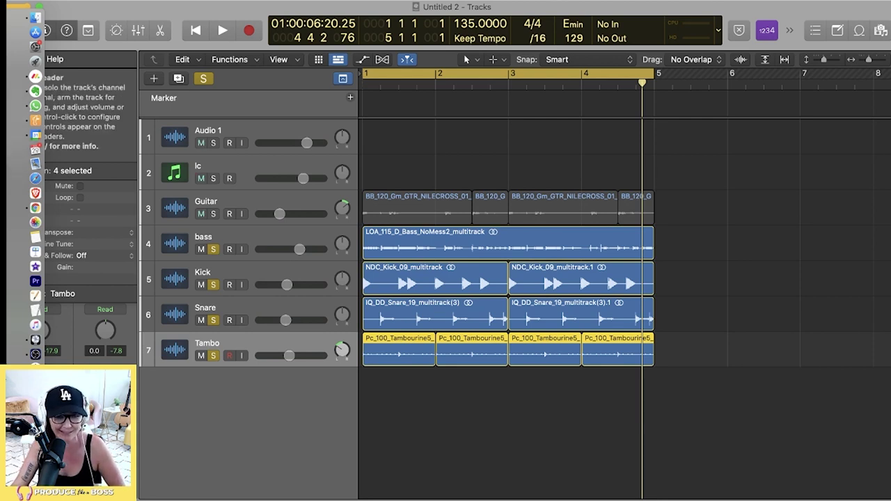
{"action": "key", "text": "space"}
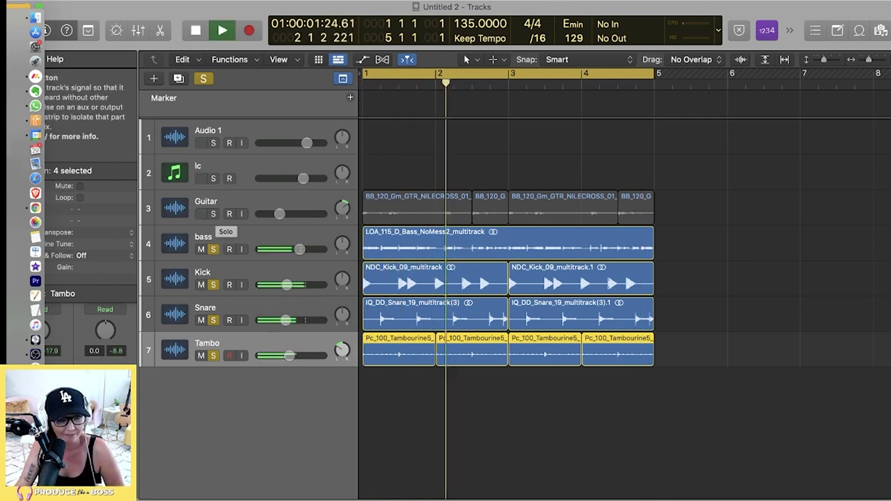
{"action": "key", "text": "space"}
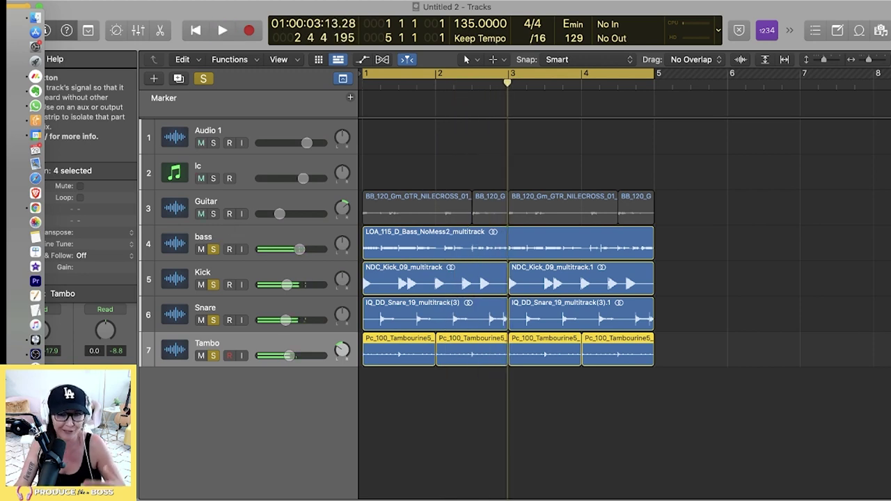
Solo the Guitar track along with the drums and bass and raise its volume during playback
{"action": "left_click", "coordinate": [213, 214]}
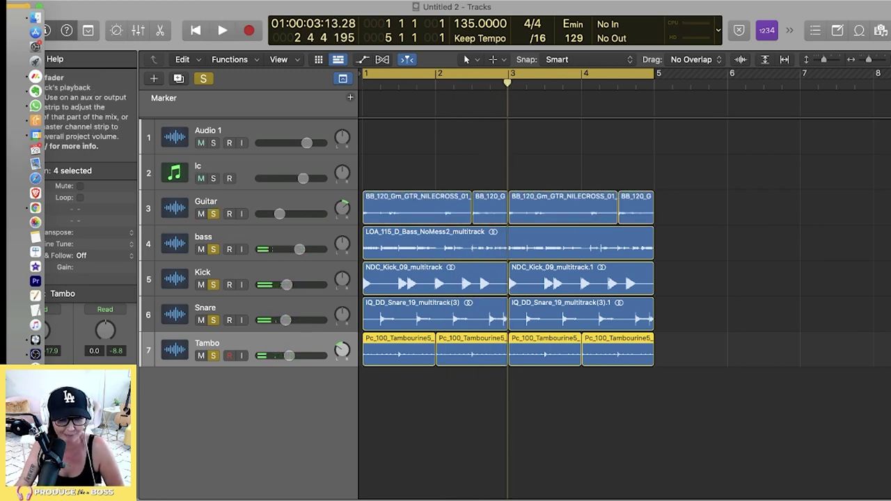
{"action": "key", "text": "space"}
{"action": "left_click_drag", "start_coordinate": [280, 214], "coordinate": [298, 214]}
{"action": "key", "text": "space"}
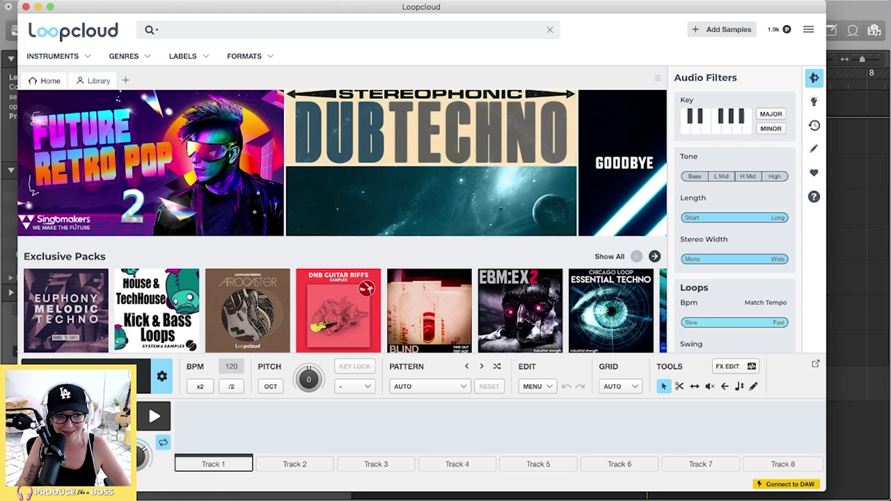
Switch to the Loopcloud library and expand the Loopcloud Drum - Intro Kits folder to view its genre kits
{"action": "left_click", "coordinate": [93, 81]}
{"action": "scroll", "coordinate": [342, 237], "scroll_direction": "down", "scroll_amount": 3}
{"action": "scroll", "coordinate": [345, 239], "scroll_direction": "down", "scroll_amount": 5}
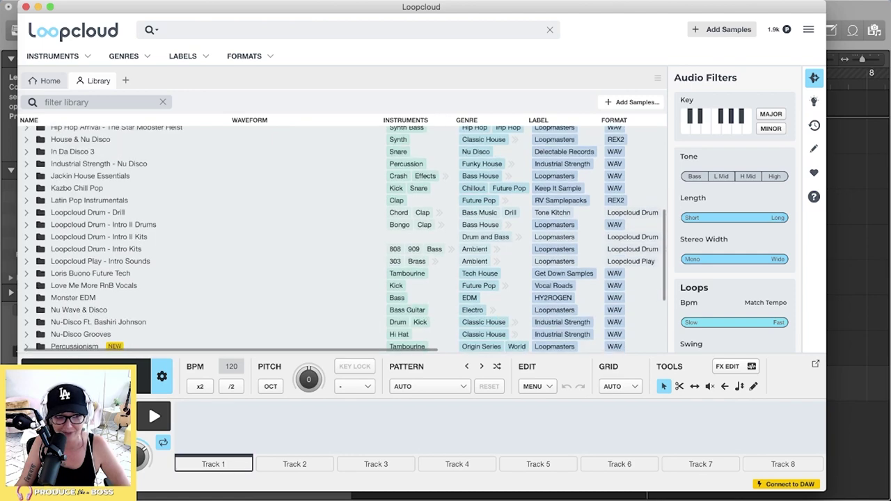
{"action": "left_click", "coordinate": [27, 249]}
{"action": "scroll", "coordinate": [346, 239], "scroll_direction": "down", "scroll_amount": 2}
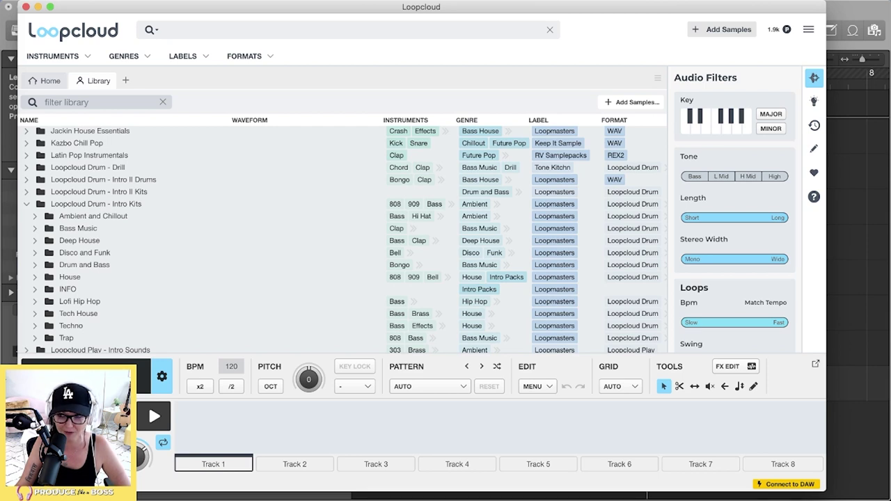
Examine Loopcloud's audio filters from key and tone down to the one-shot attack and decay settings
{"action": "left_click", "coordinate": [814, 78]}
{"action": "left_click", "coordinate": [815, 78]}
{"action": "left_click", "coordinate": [815, 78]}
{"action": "left_click", "coordinate": [814, 78]}
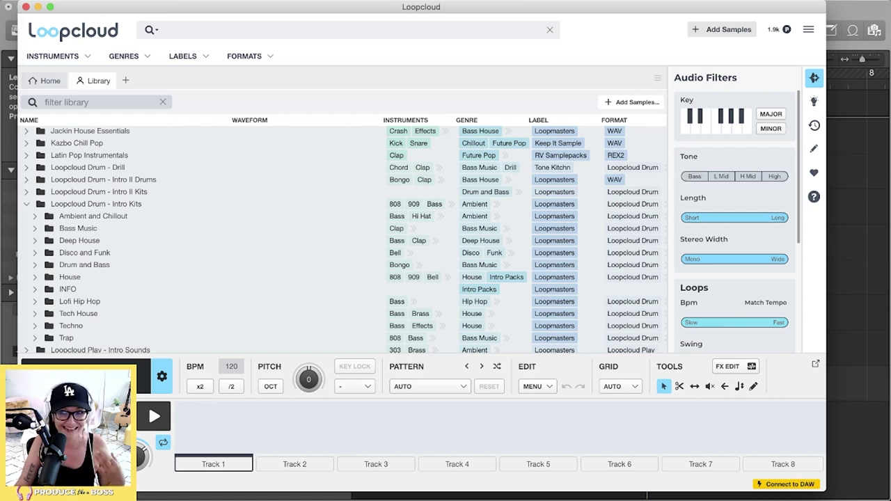
{"action": "scroll", "coordinate": [735, 175], "scroll_direction": "down", "scroll_amount": 1}
{"action": "scroll", "coordinate": [735, 209], "scroll_direction": "down", "scroll_amount": 3}
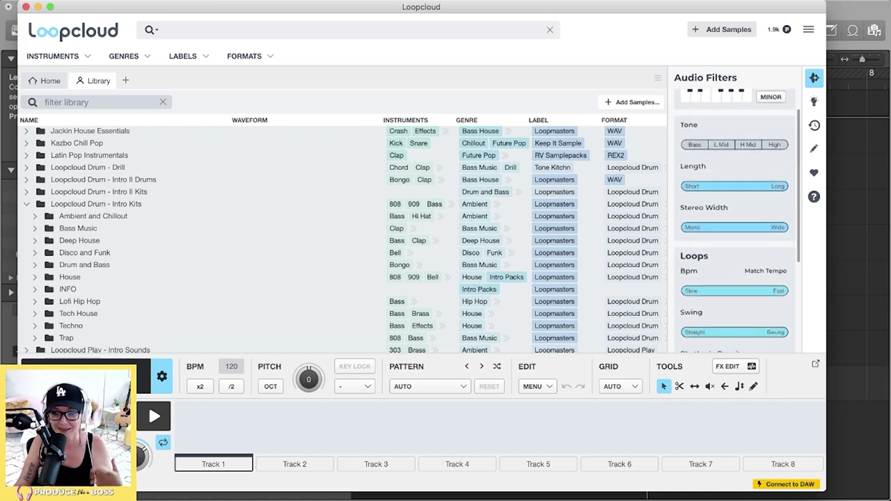
{"action": "scroll", "coordinate": [735, 209], "scroll_direction": "down", "scroll_amount": 1}
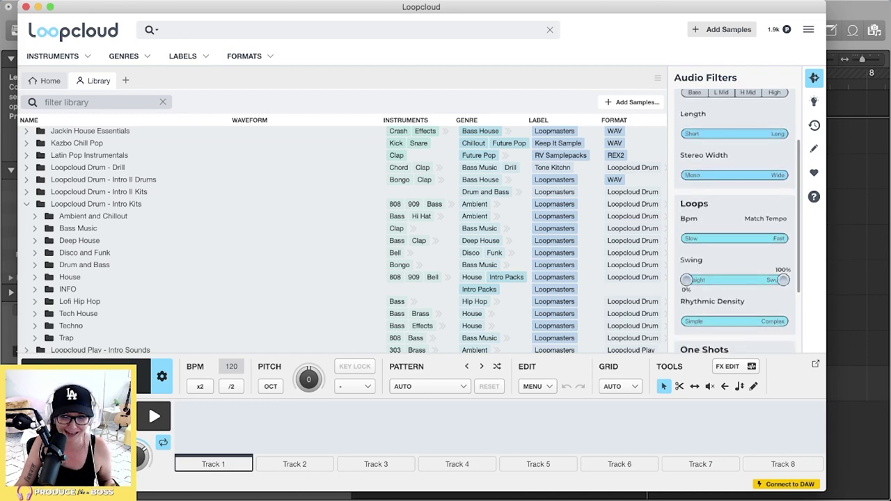
{"action": "scroll", "coordinate": [734, 256], "scroll_direction": "down", "scroll_amount": 2}
{"action": "scroll", "coordinate": [735, 256], "scroll_direction": "down", "scroll_amount": 5}
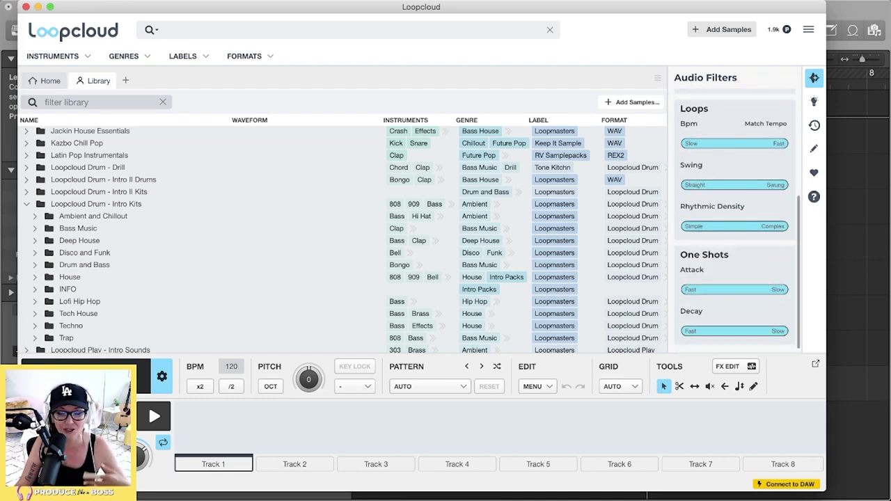
{"action": "mouse_move", "coordinate": [734, 286]}
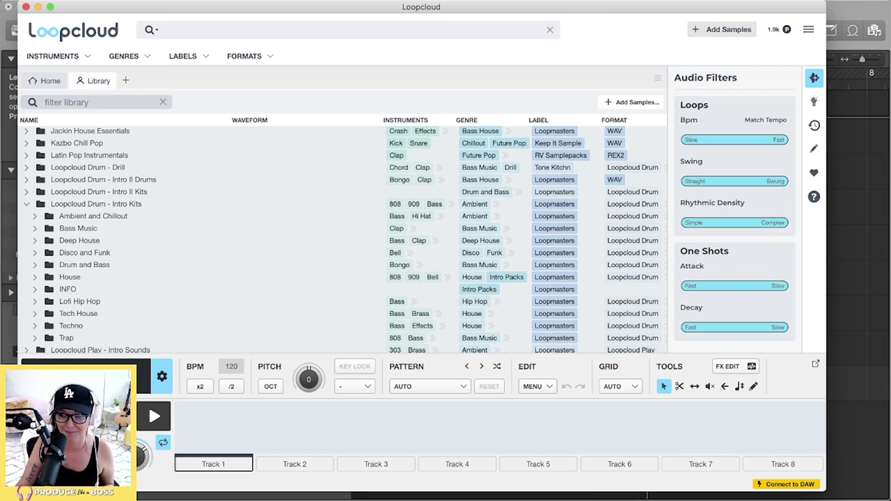
Look through Loopcloud's Suggestions for the Play and Drum instruments
{"action": "left_click", "coordinate": [814, 102]}
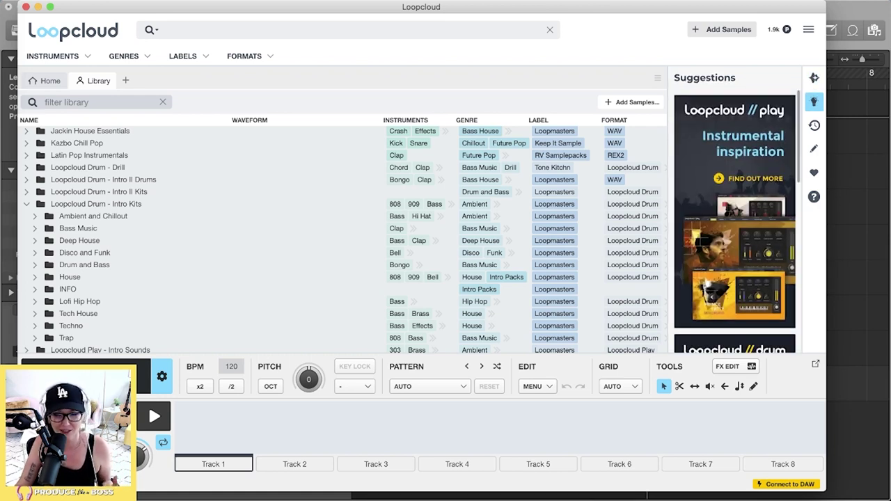
{"action": "scroll", "coordinate": [735, 221], "scroll_direction": "down", "scroll_amount": 5}
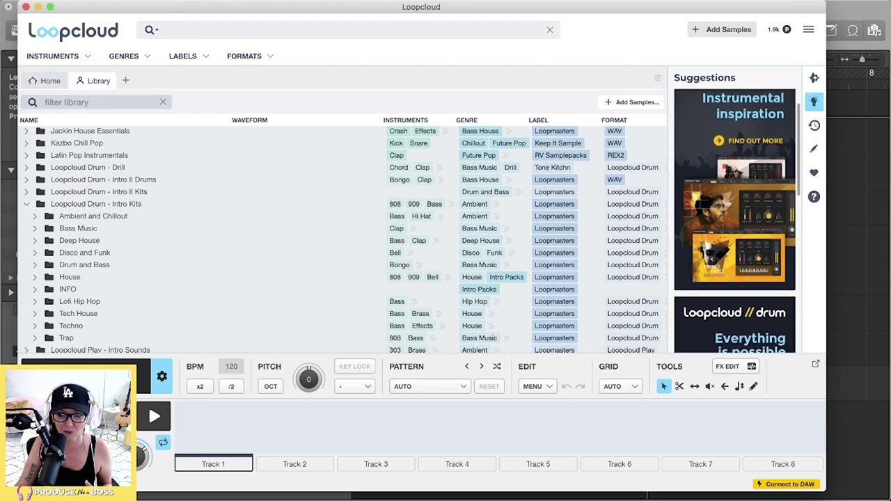
{"action": "scroll", "coordinate": [735, 221], "scroll_direction": "down", "scroll_amount": 4}
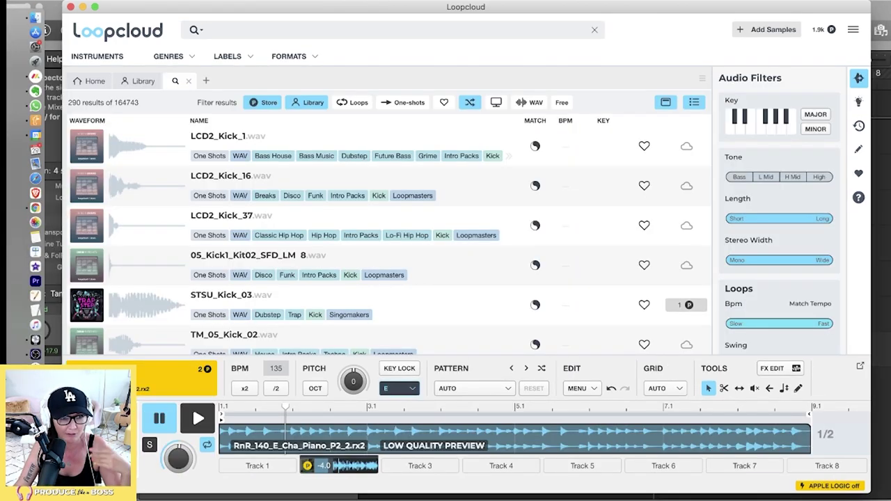
Look through the instrument, genre and label categories available for finding samples
{"action": "left_click", "coordinate": [103, 56]}
{"action": "mouse_move", "coordinate": [168, 56]}
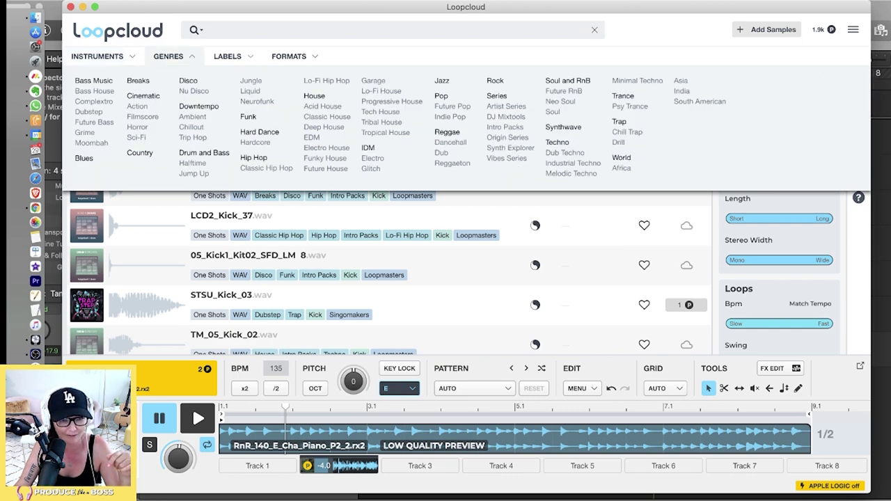
{"action": "mouse_move", "coordinate": [228, 56]}
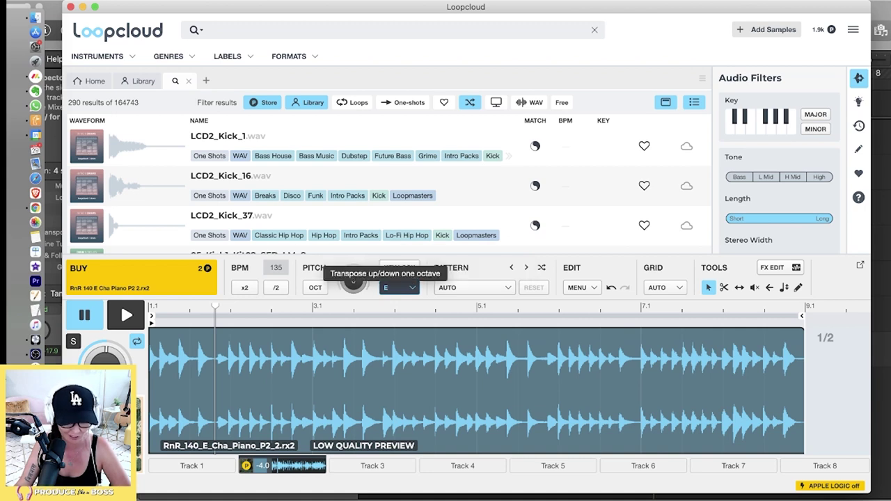
Look through the factory pattern presets for the piano loop, including the Drum and Bass patterns under Basses
{"action": "left_click", "coordinate": [475, 288]}
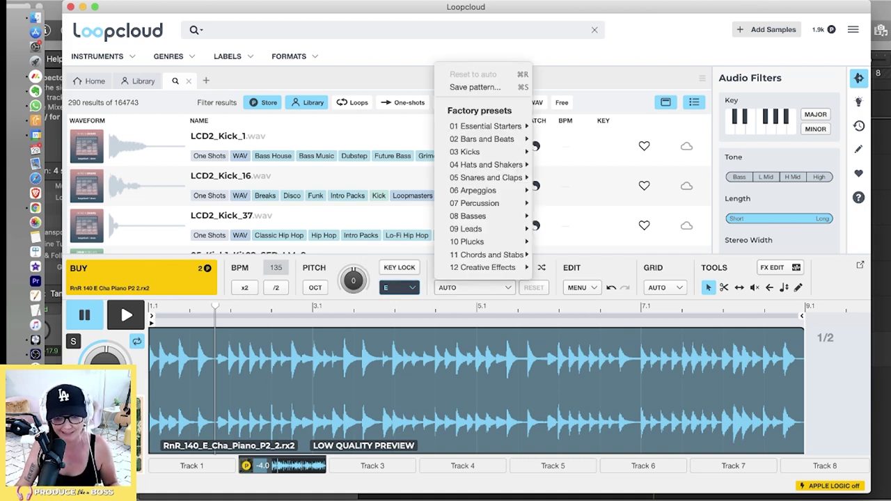
{"action": "mouse_move", "coordinate": [474, 216]}
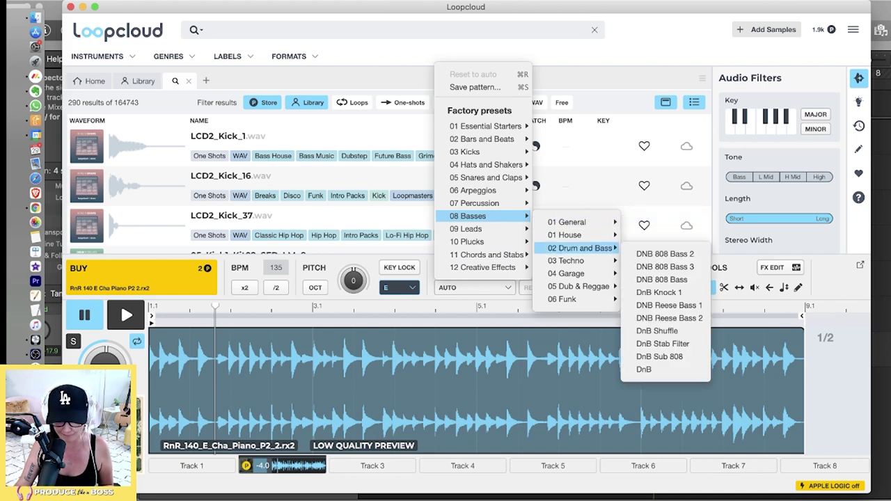
{"action": "key", "text": "Escape"}
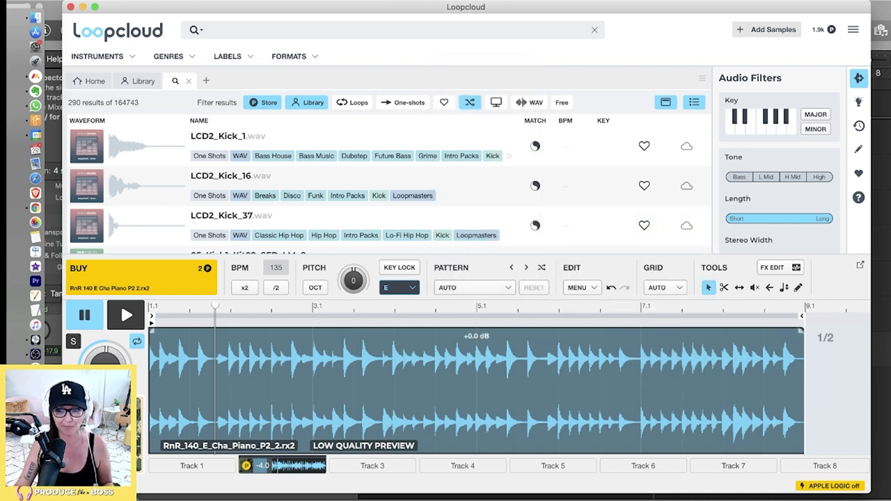
Look through the factory effect presets, such as Delay, in the piano loop's FX editor and close the editor
{"action": "left_click", "coordinate": [773, 268]}
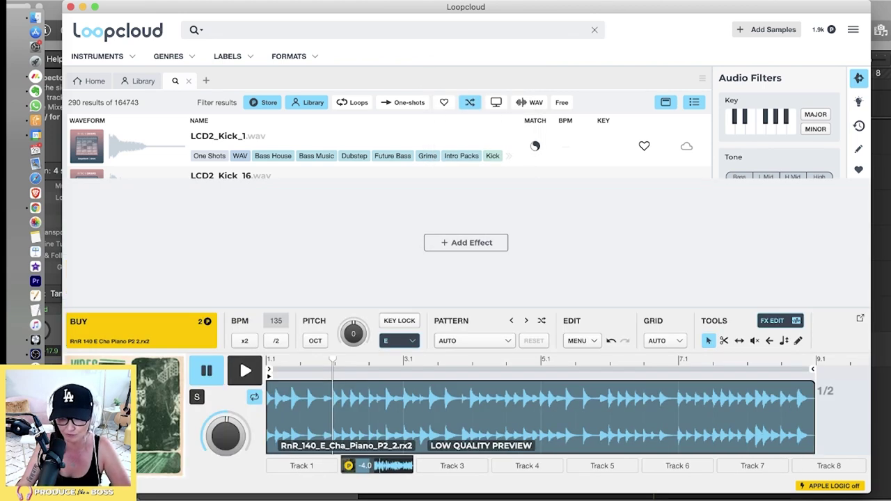
{"action": "left_click", "coordinate": [780, 321]}
{"action": "left_click", "coordinate": [772, 243]}
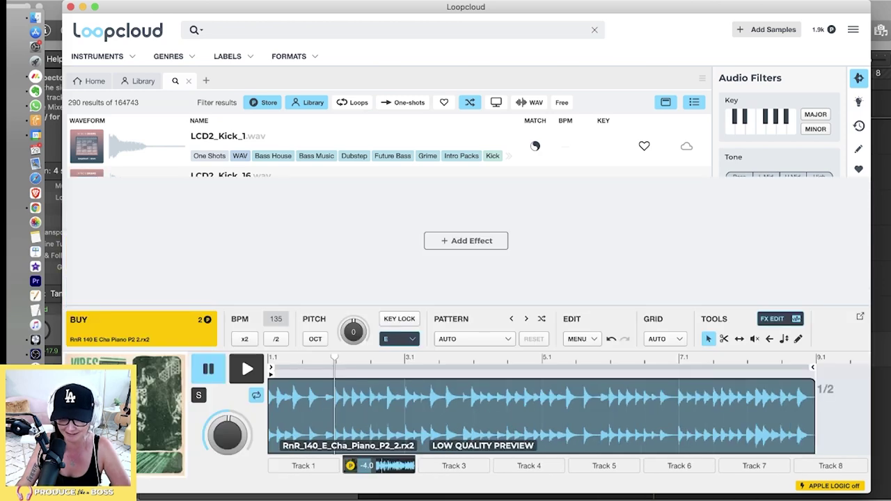
{"action": "left_click", "coordinate": [488, 242]}
{"action": "mouse_move", "coordinate": [530, 275]}
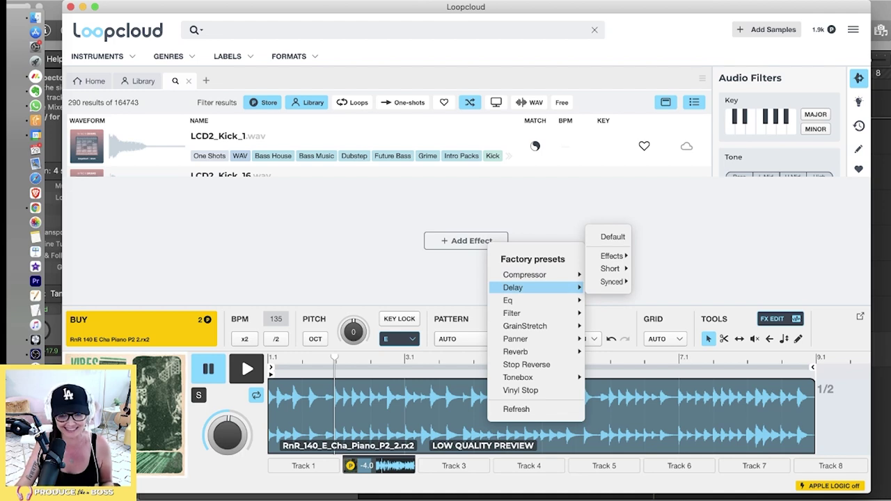
{"action": "left_click", "coordinate": [780, 319]}
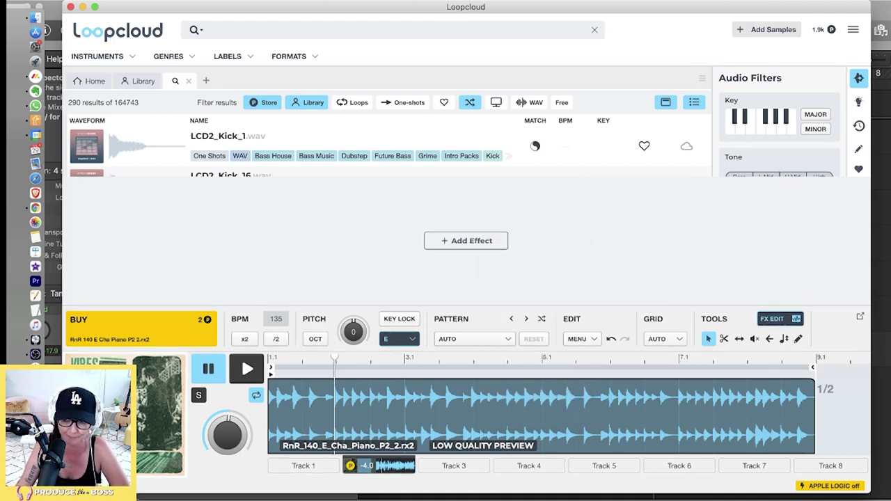
{"action": "left_click", "coordinate": [780, 319]}
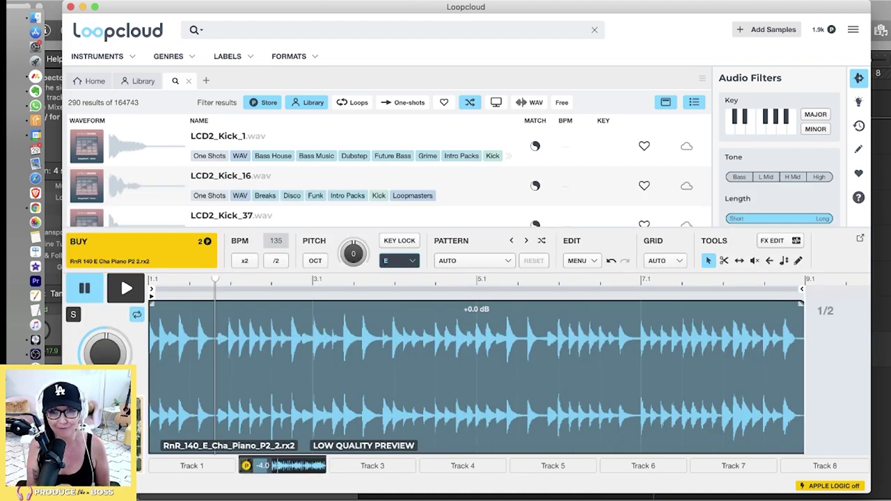